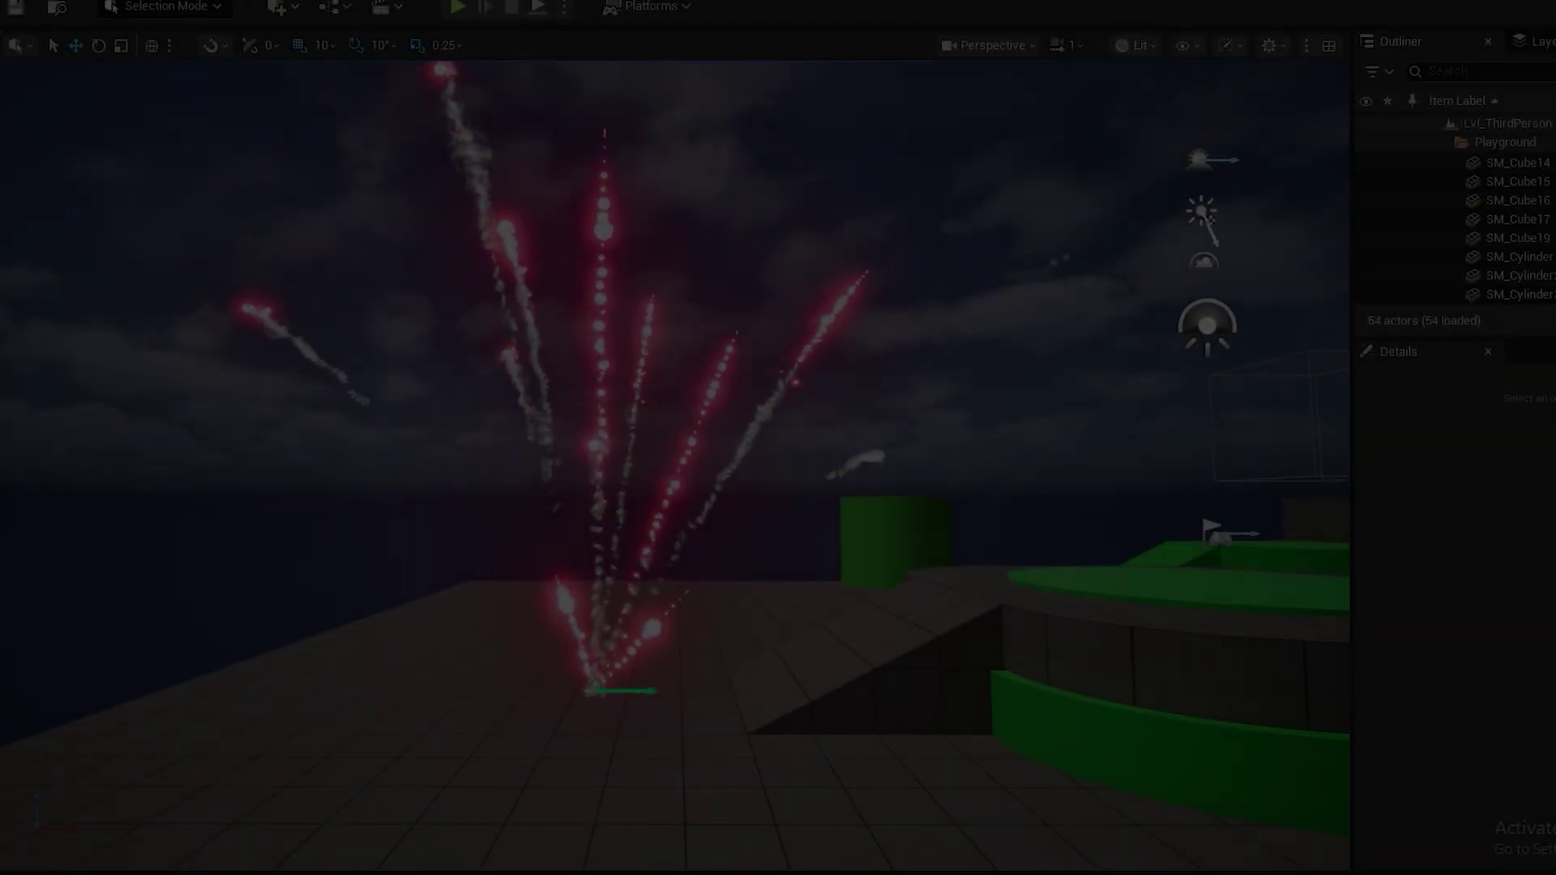
Step: Fly the viewport camera around the pink fireworks demo, looking up at the sky and back at the emitter
{"action": "right_click_drag", "start_coordinate": [792, 517], "coordinate": [807, 458]}
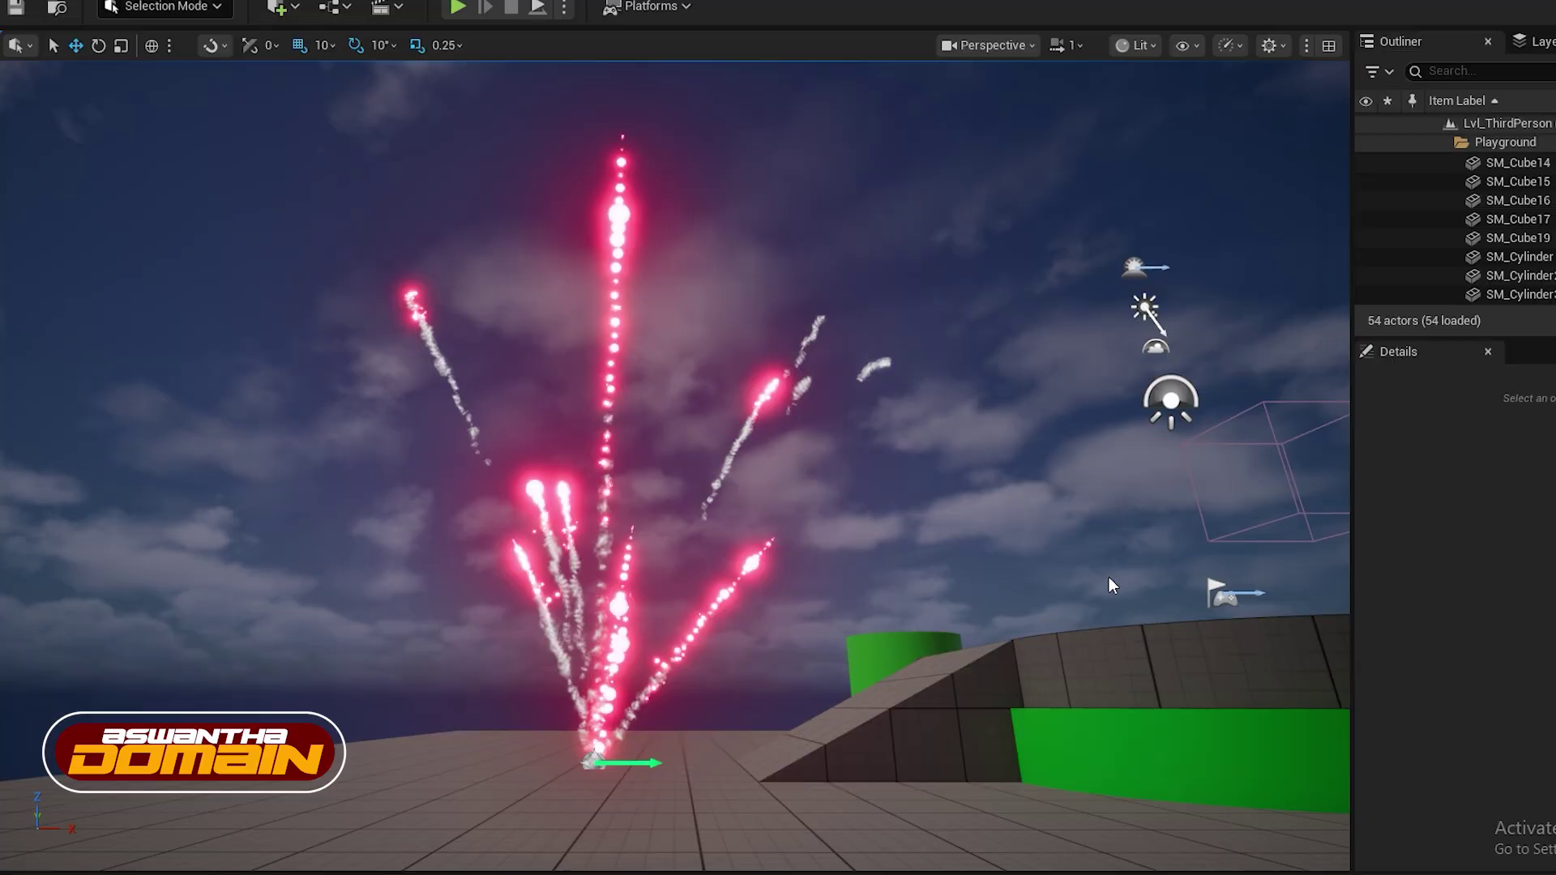
{"action": "scroll", "coordinate": [618, 501], "scroll_direction": "up", "scroll_amount": 3}
{"action": "key", "text": "s"}
{"action": "right_click_drag", "start_coordinate": [618, 502], "coordinate": [782, 561]}
{"action": "key", "text": "a"}
{"action": "scroll", "coordinate": [623, 491], "scroll_direction": "down", "scroll_amount": 3}
{"action": "right_click_drag", "start_coordinate": [623, 491], "coordinate": [644, 588]}
{"action": "key", "text": "w"}
{"action": "key", "text": "s"}
{"action": "key", "text": "q"}
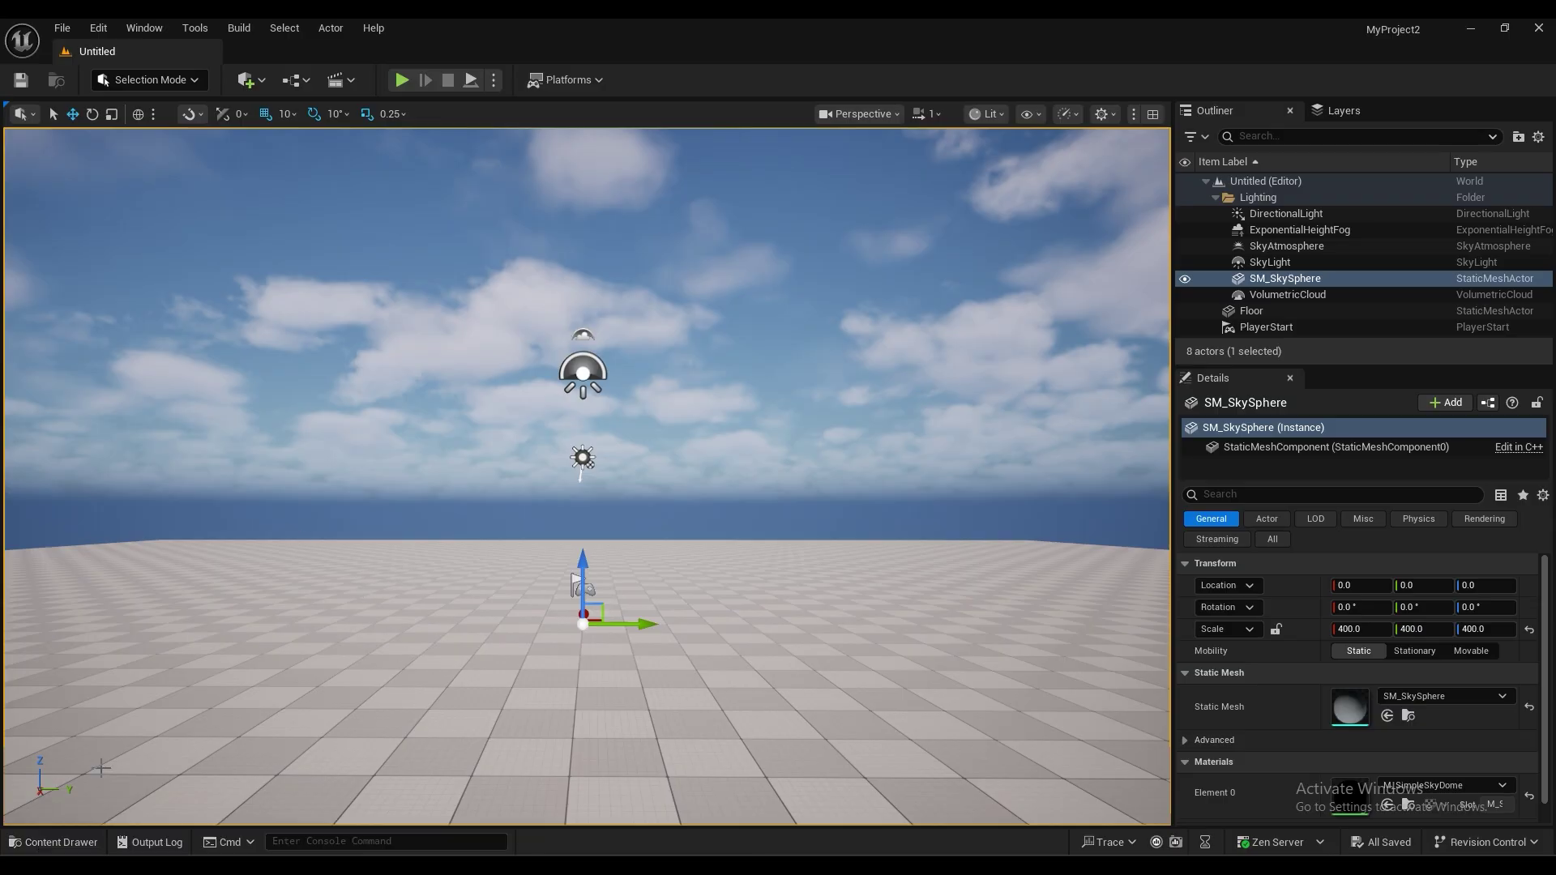
Step: Create a new folder named Rocket_FX inside the Content folder
{"action": "left_click", "coordinate": [57, 842]}
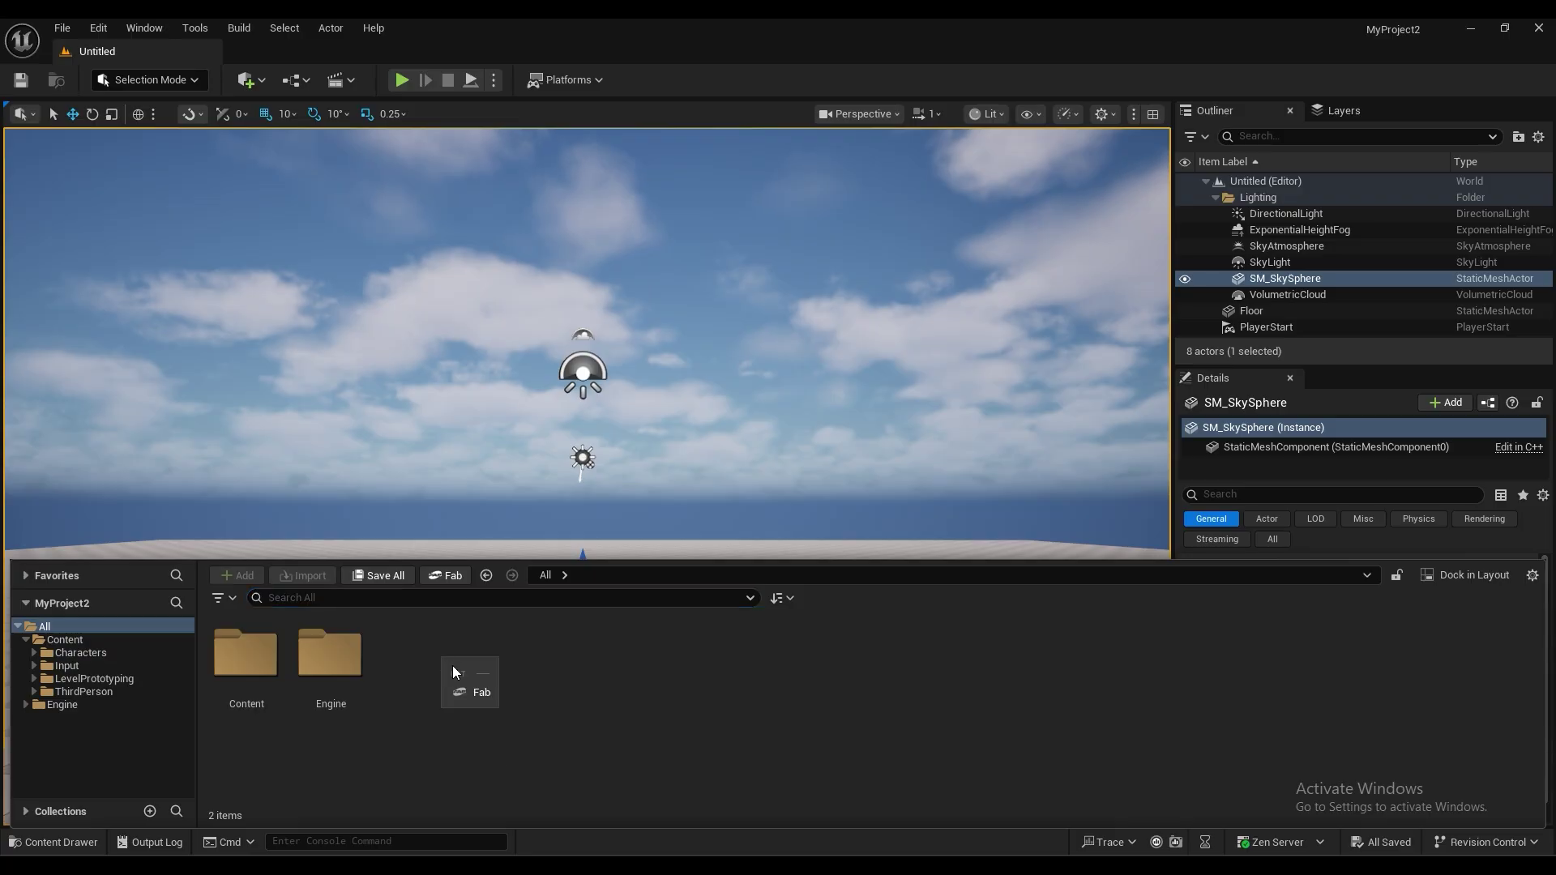
{"action": "left_click", "coordinate": [145, 645]}
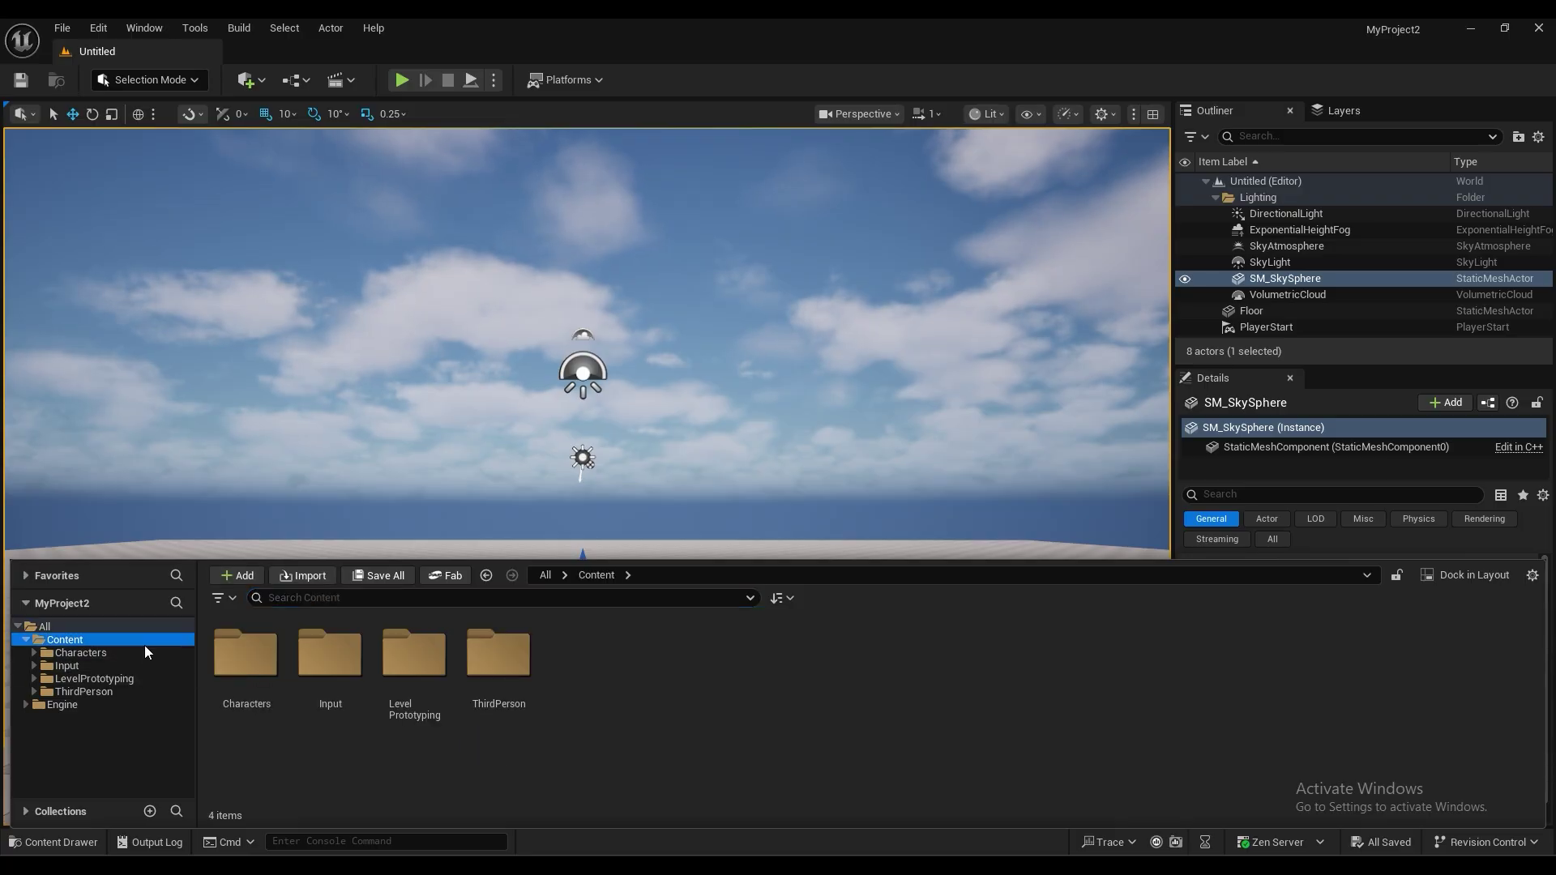
{"action": "right_click", "coordinate": [640, 721]}
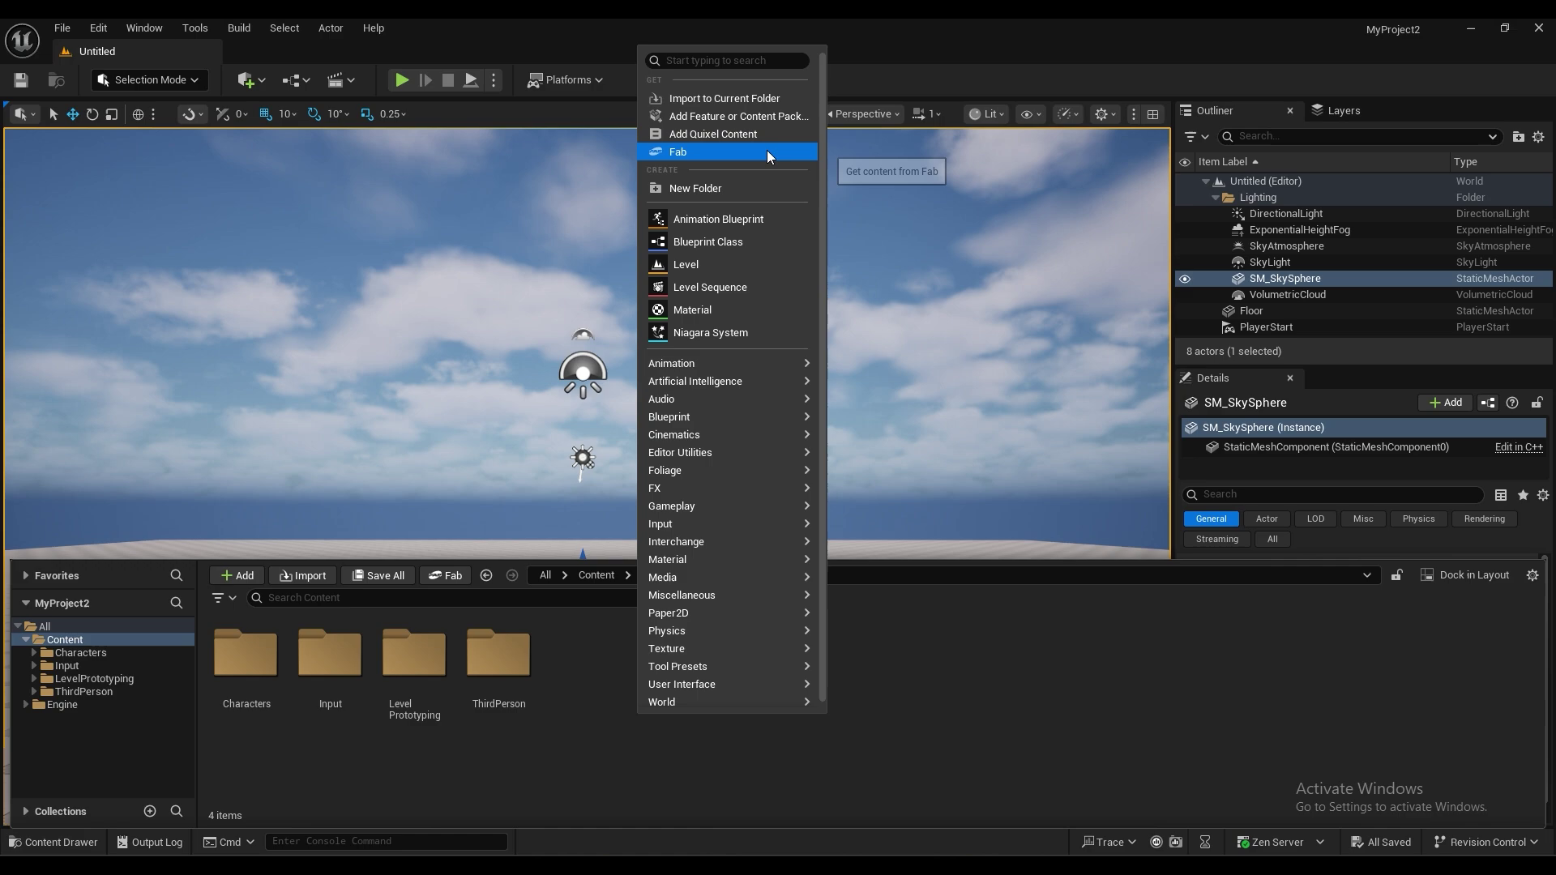
{"action": "left_click", "coordinate": [741, 188]}
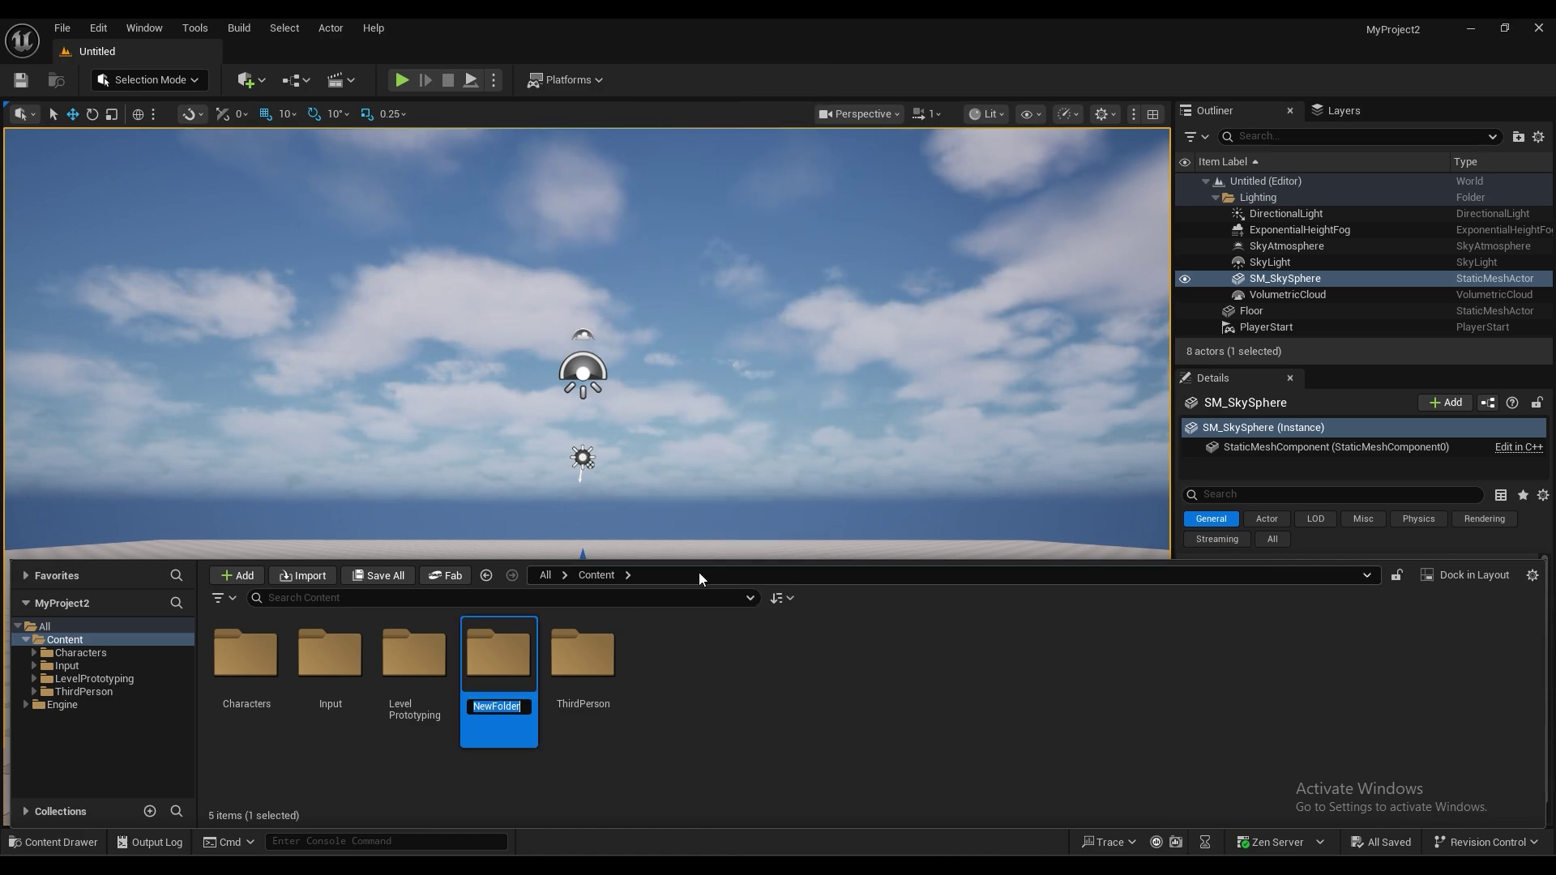
{"action": "type", "text": "Rp"}
{"action": "key", "text": "BackSpace"}
{"action": "type", "text": "o"}
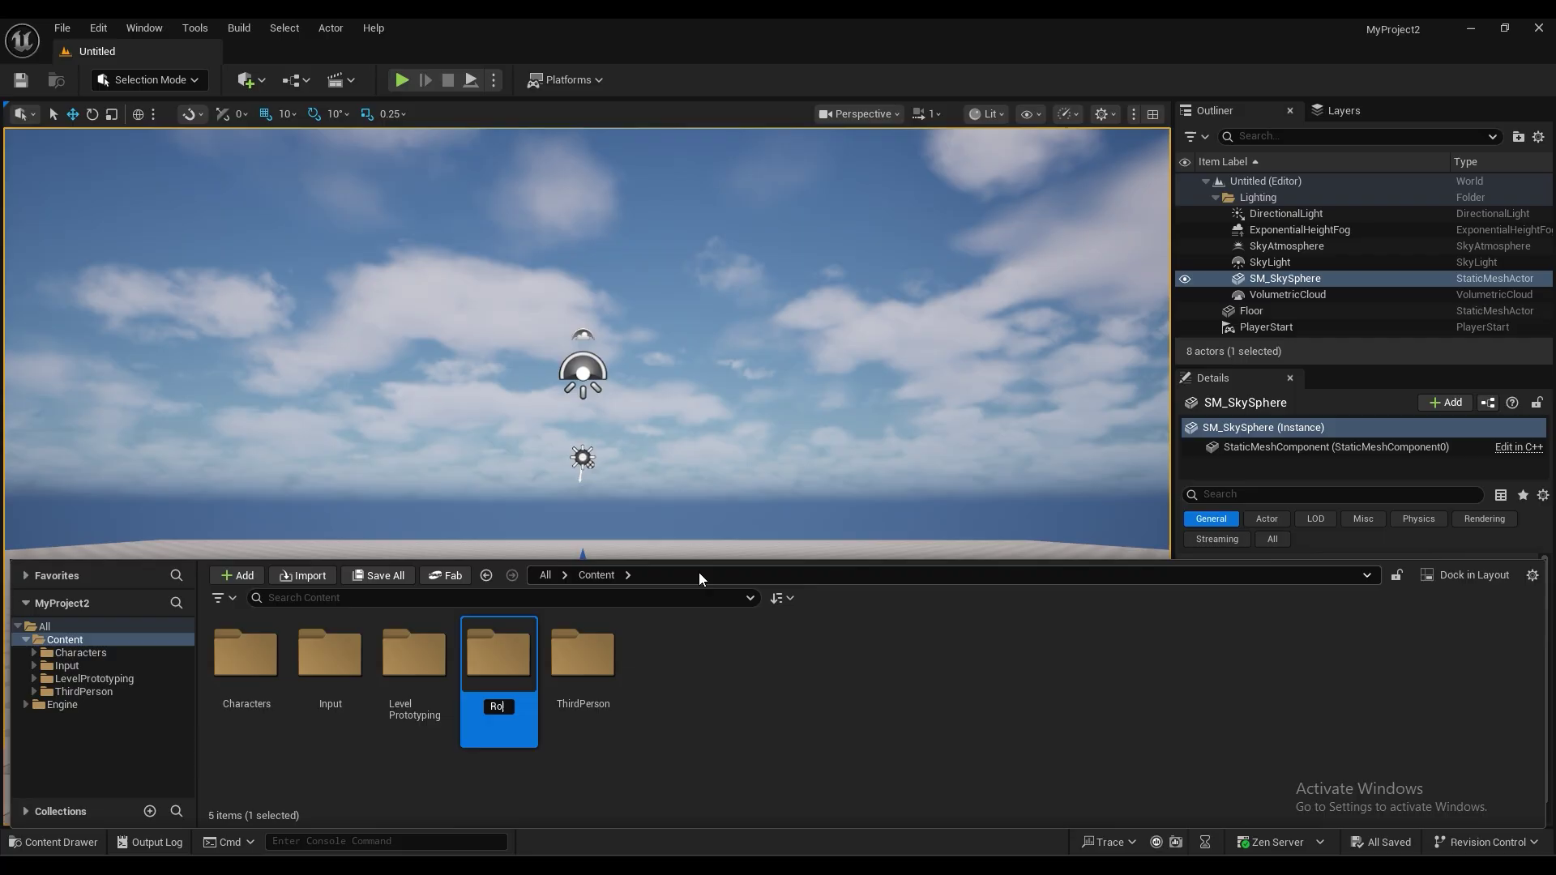
{"action": "type", "text": "cket_"}
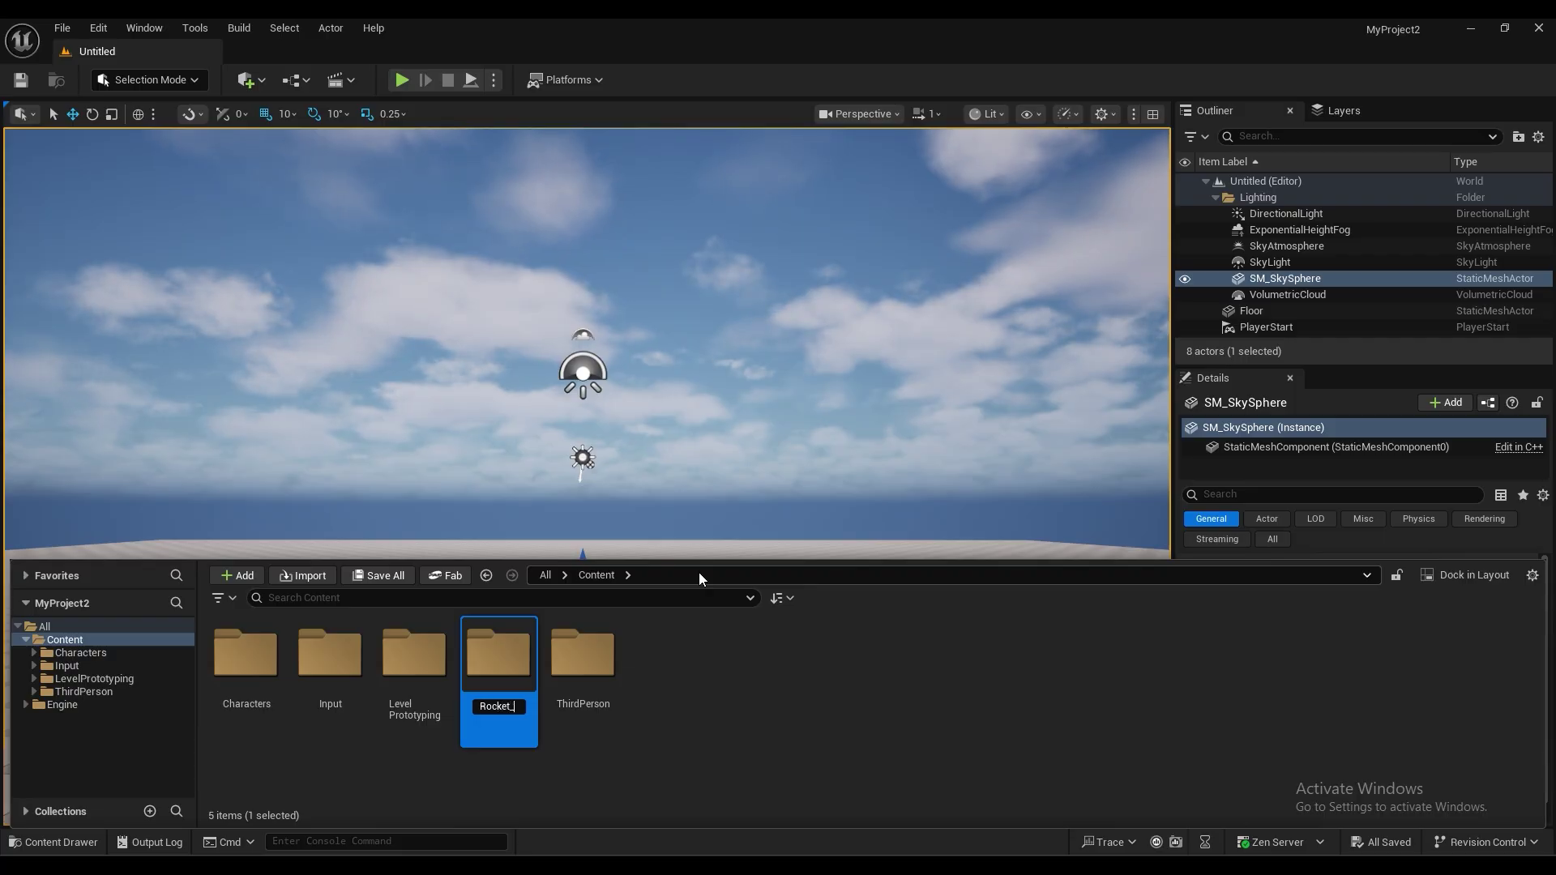
{"action": "type", "text": "FX"}
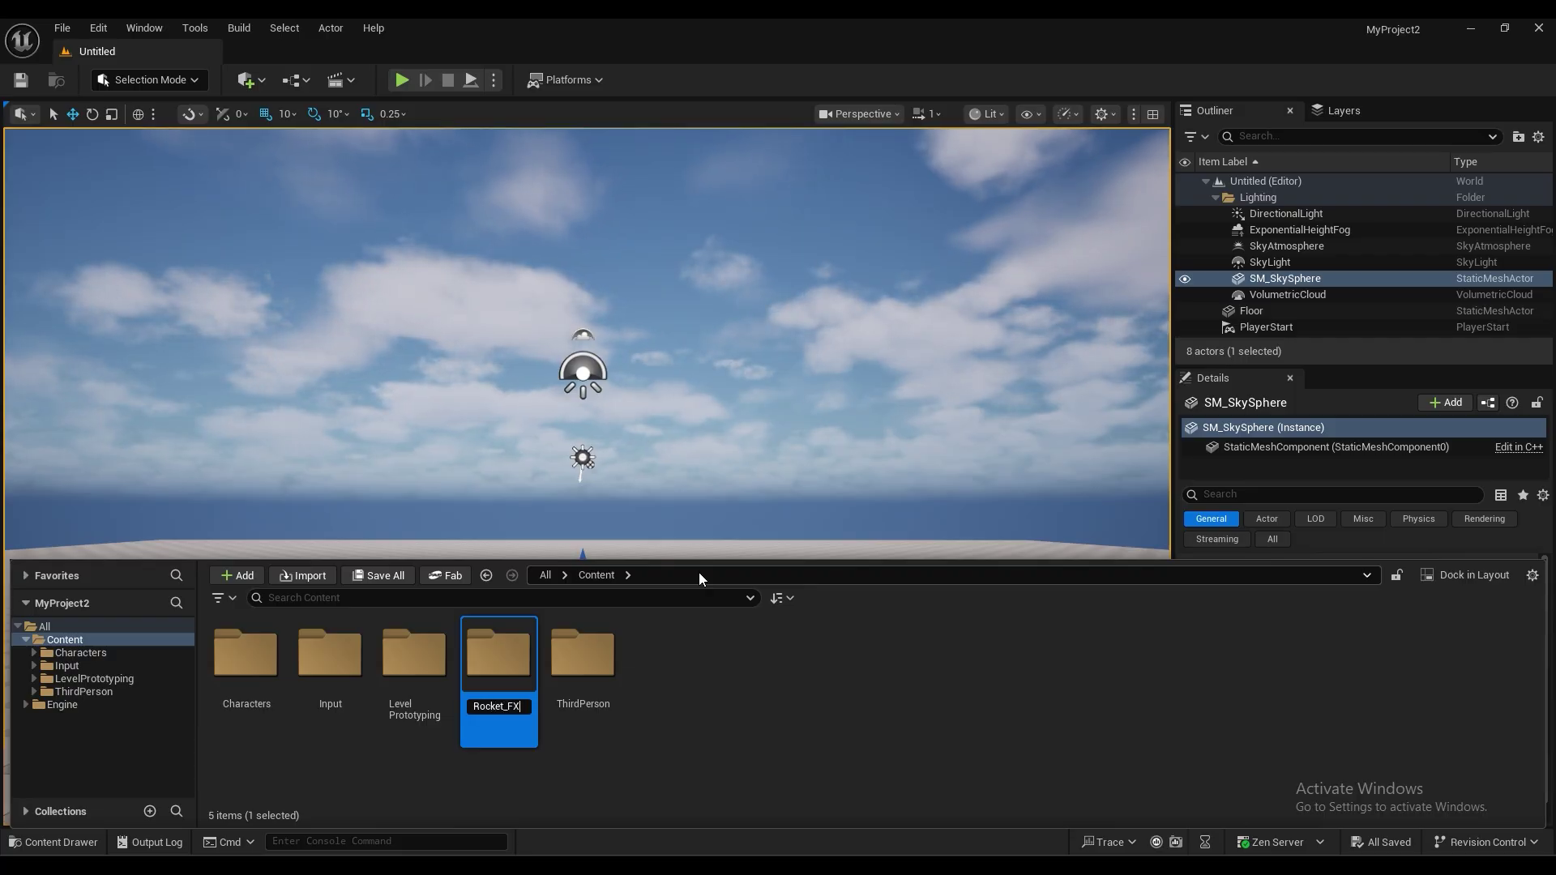
{"action": "key", "text": "Return"}
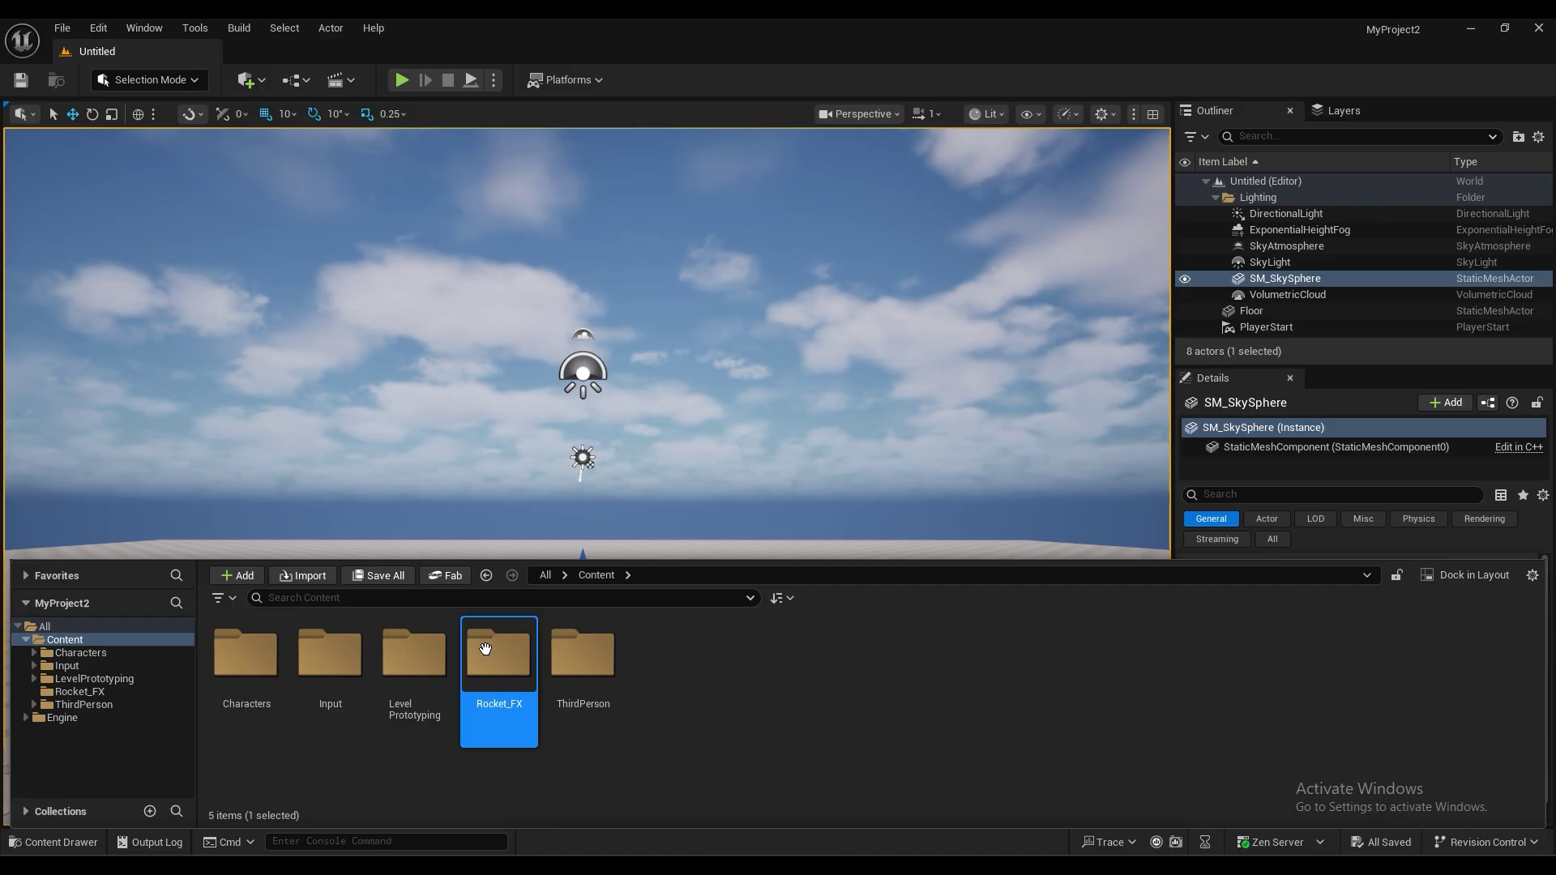
Step: Give the Rocket_FX folder a bright red custom colour
{"action": "right_click", "coordinate": [484, 649]}
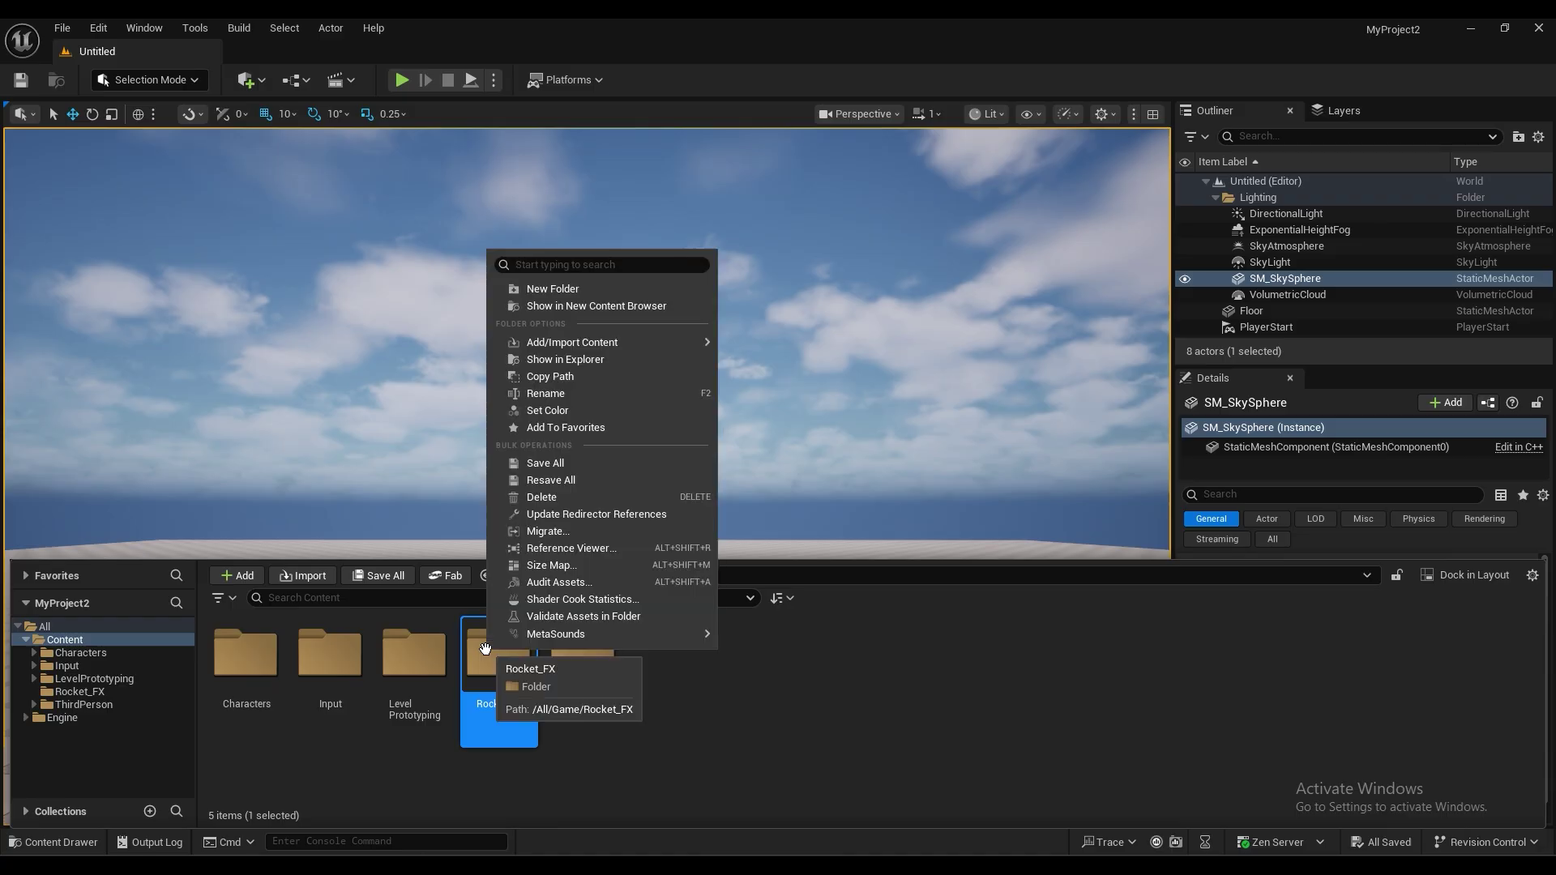
{"action": "left_click", "coordinate": [607, 412]}
{"action": "left_click_drag", "start_coordinate": [732, 497], "coordinate": [786, 517]}
{"action": "left_click_drag", "start_coordinate": [849, 452], "coordinate": [864, 428]}
{"action": "left_click", "coordinate": [847, 757]}
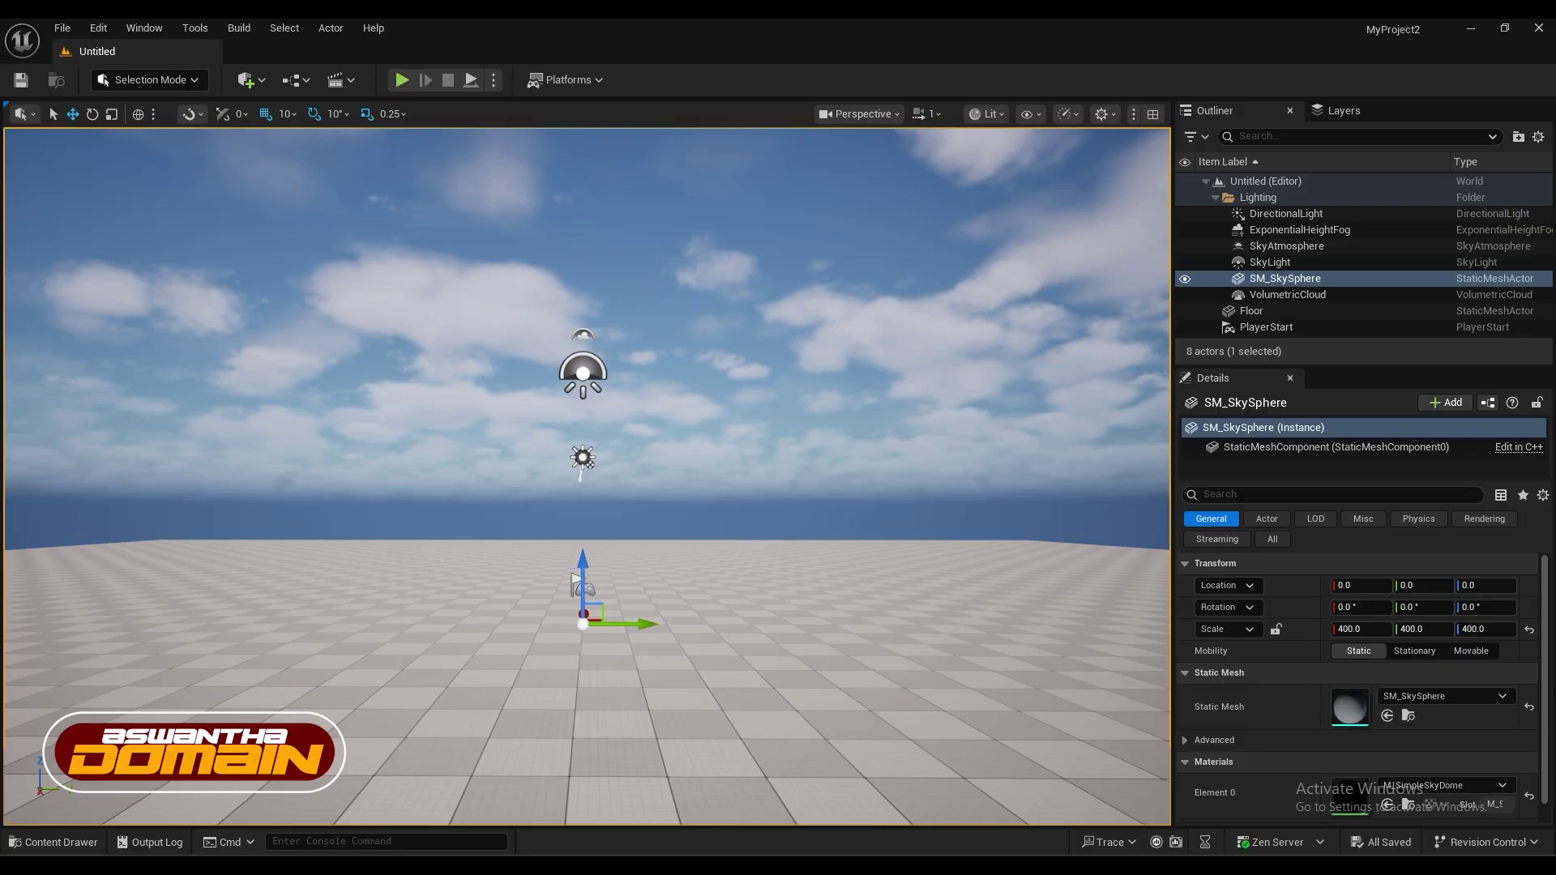
Step: Inside Rocket_FX, create an FX > Niagara System from the Fountain emitter template
{"action": "left_click", "coordinate": [50, 842]}
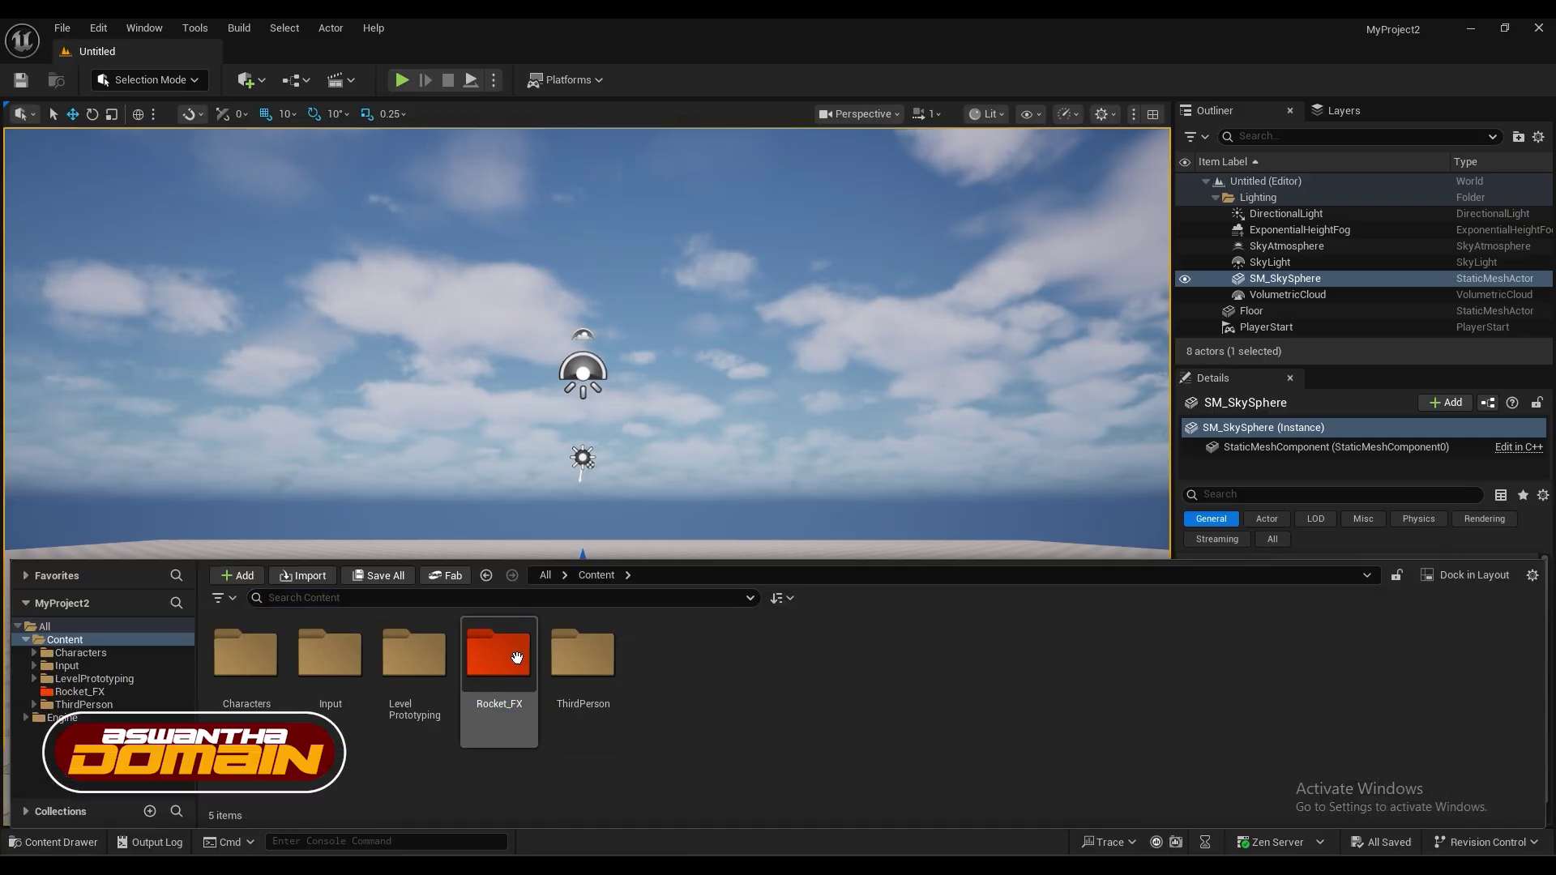
{"action": "double_click", "coordinate": [517, 658]}
{"action": "right_click", "coordinate": [458, 666]}
{"action": "mouse_move", "coordinate": [486, 649]}
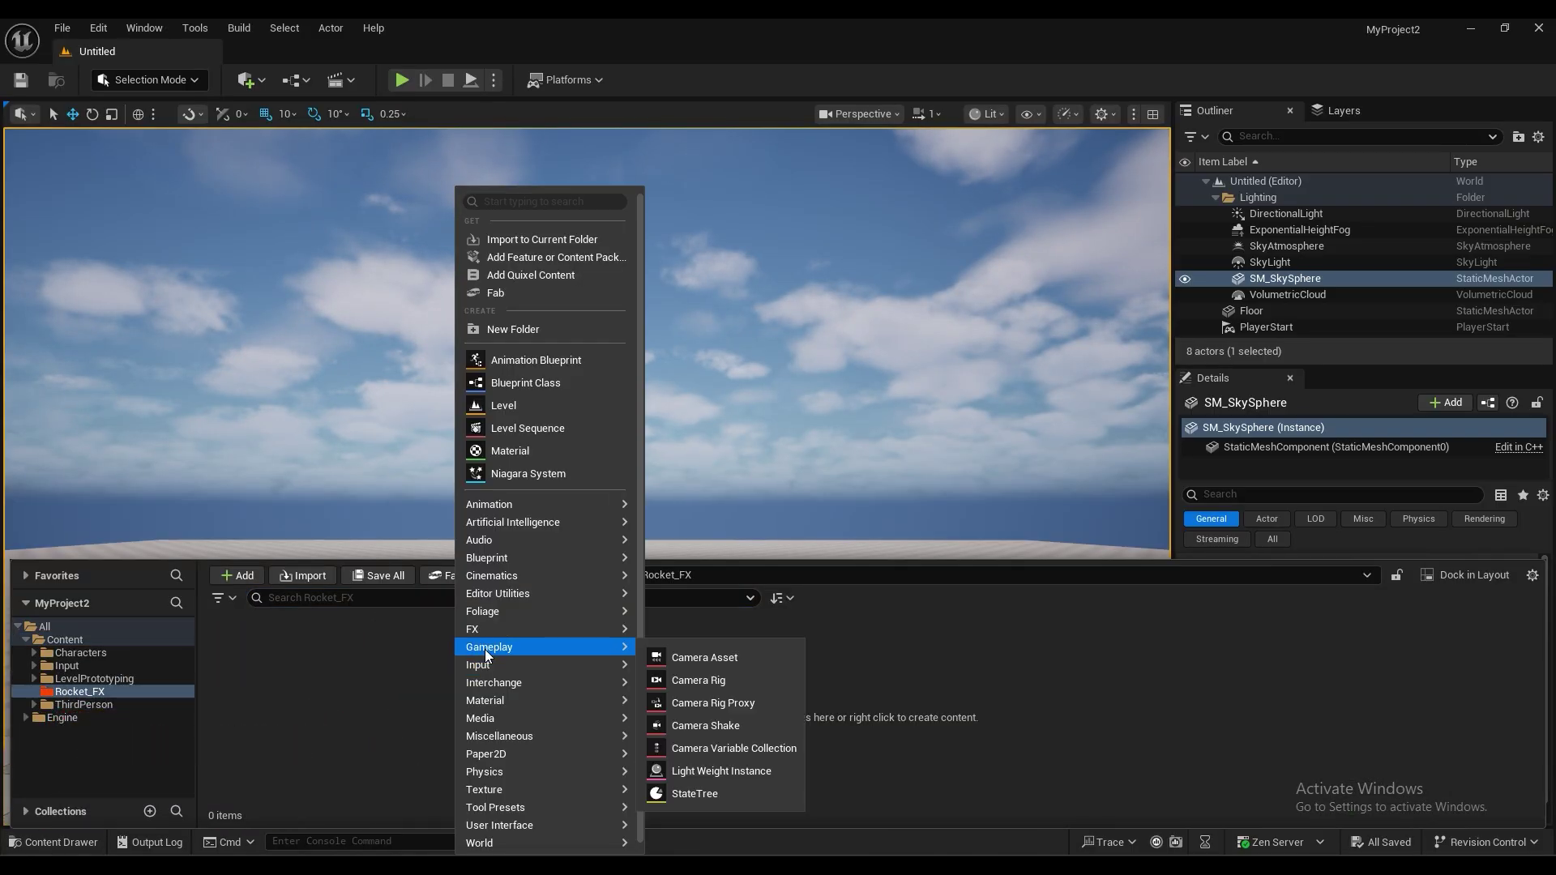
{"action": "mouse_move", "coordinate": [533, 630]}
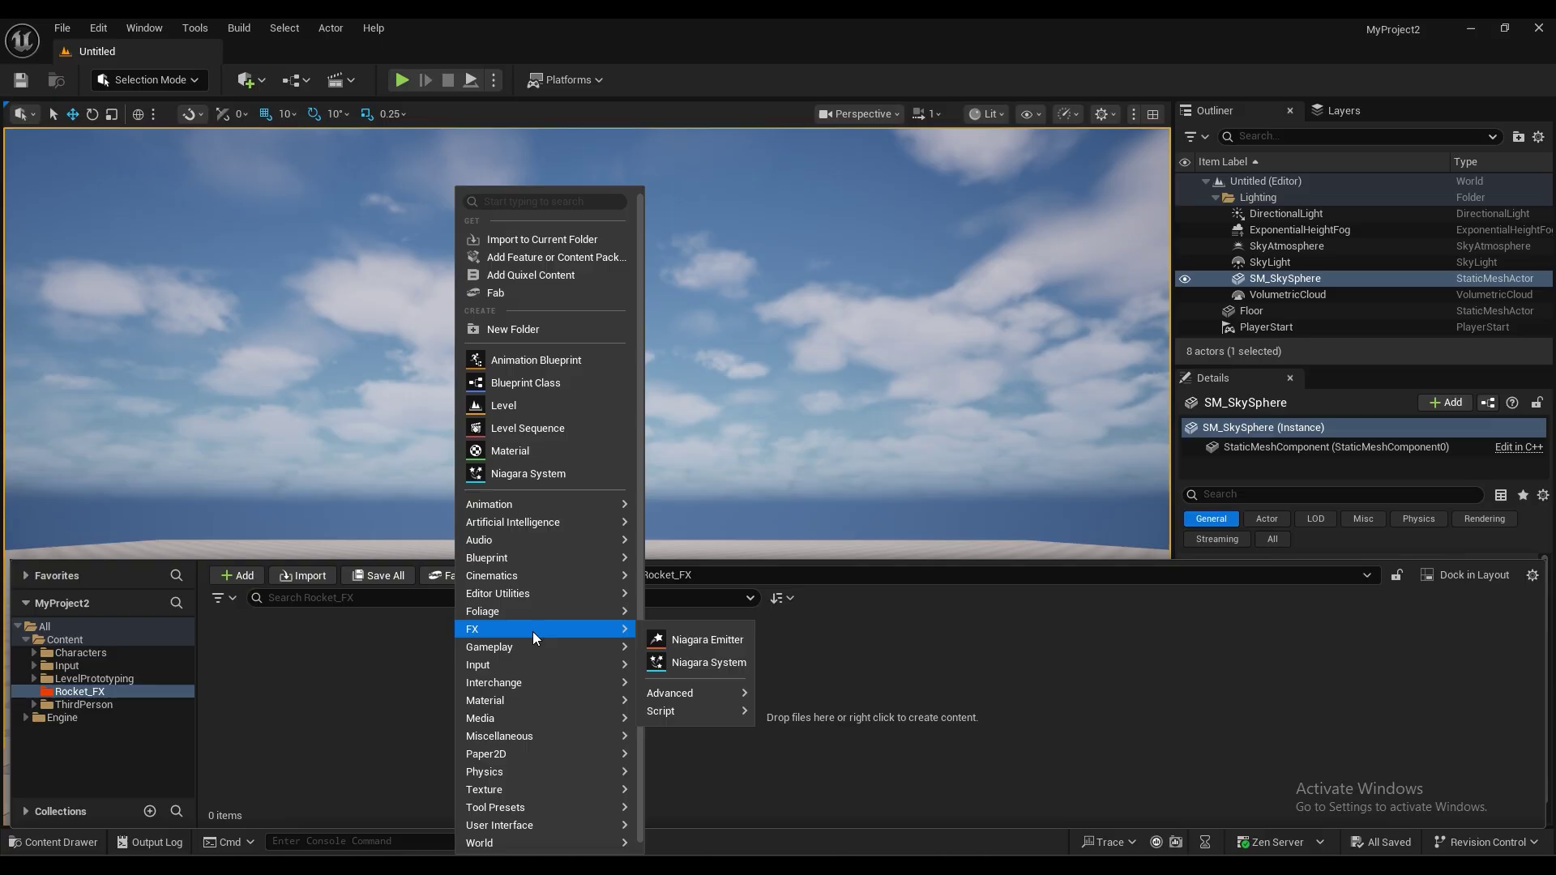
{"action": "left_click", "coordinate": [729, 664]}
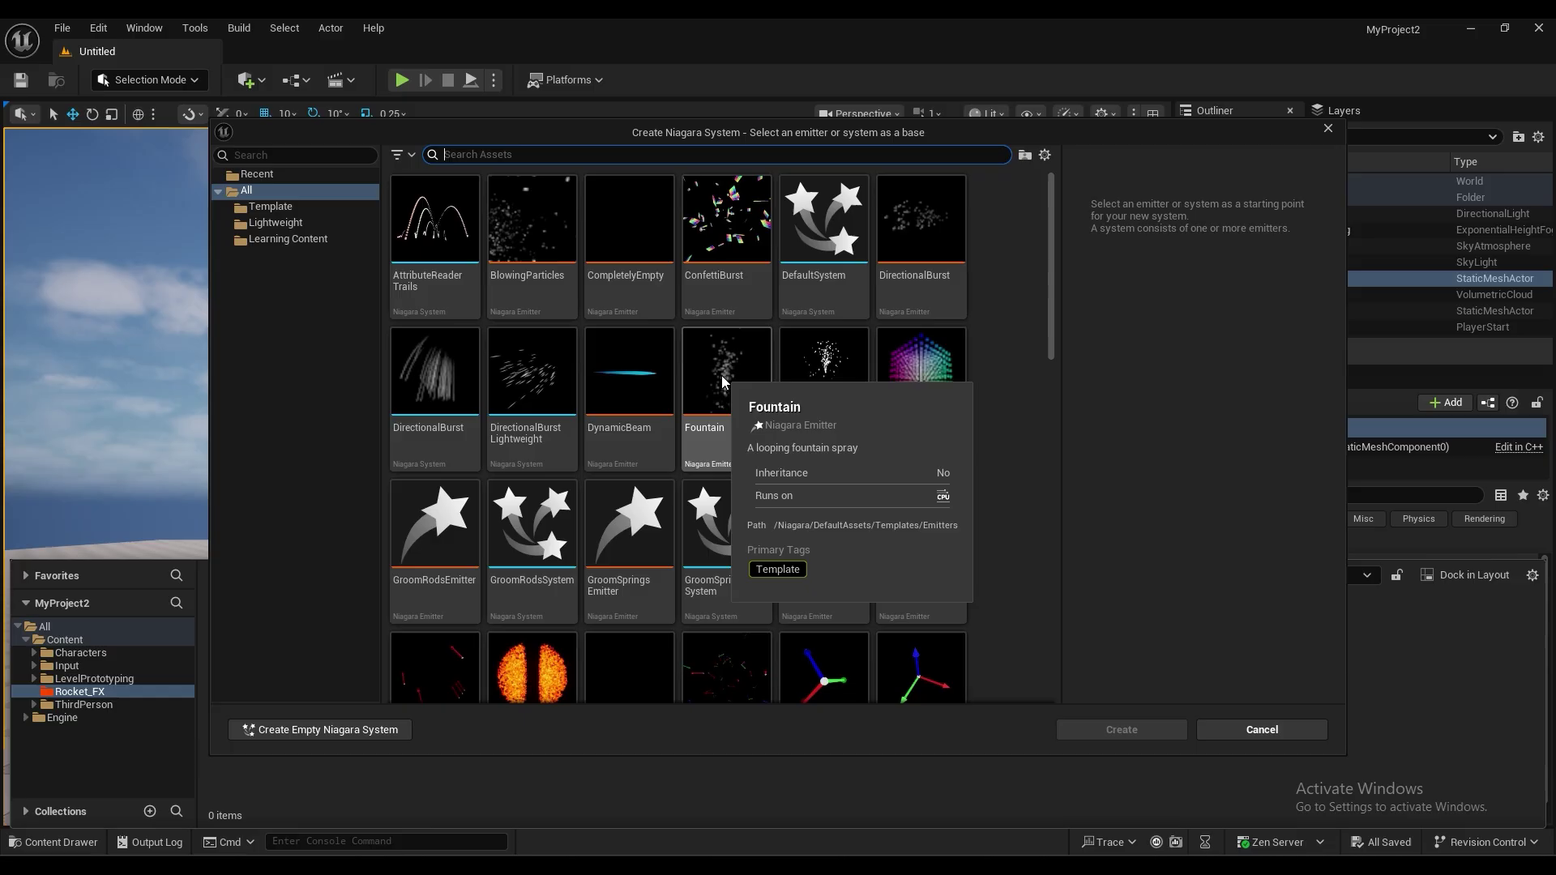
{"action": "left_click", "coordinate": [721, 418]}
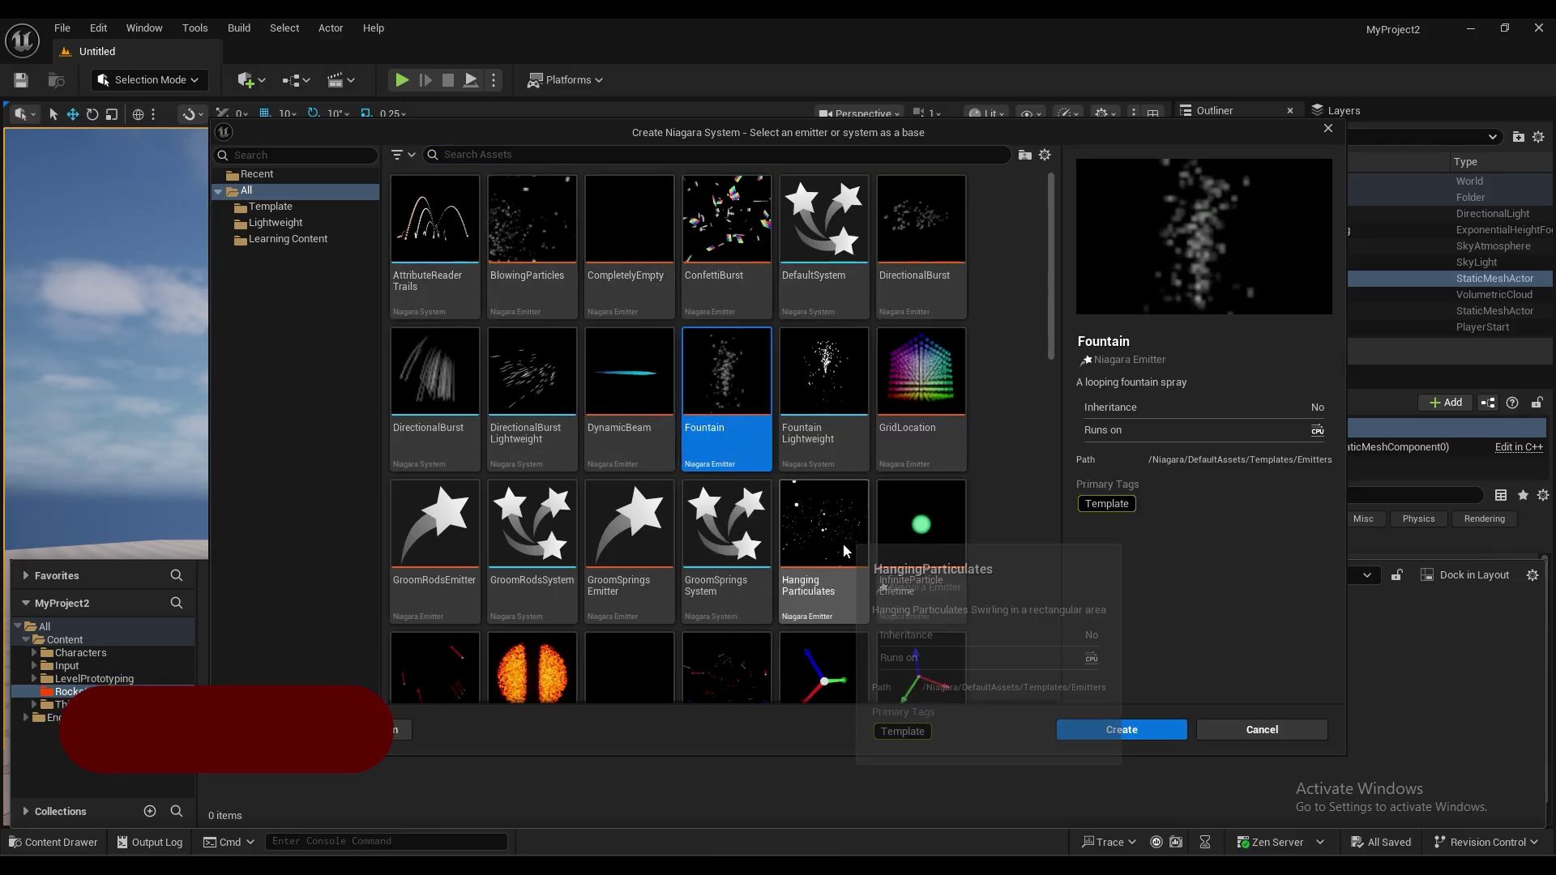
{"action": "scroll", "coordinate": [509, 516], "scroll_direction": "down", "scroll_amount": 1}
{"action": "scroll", "coordinate": [567, 503], "scroll_direction": "up", "scroll_amount": 1}
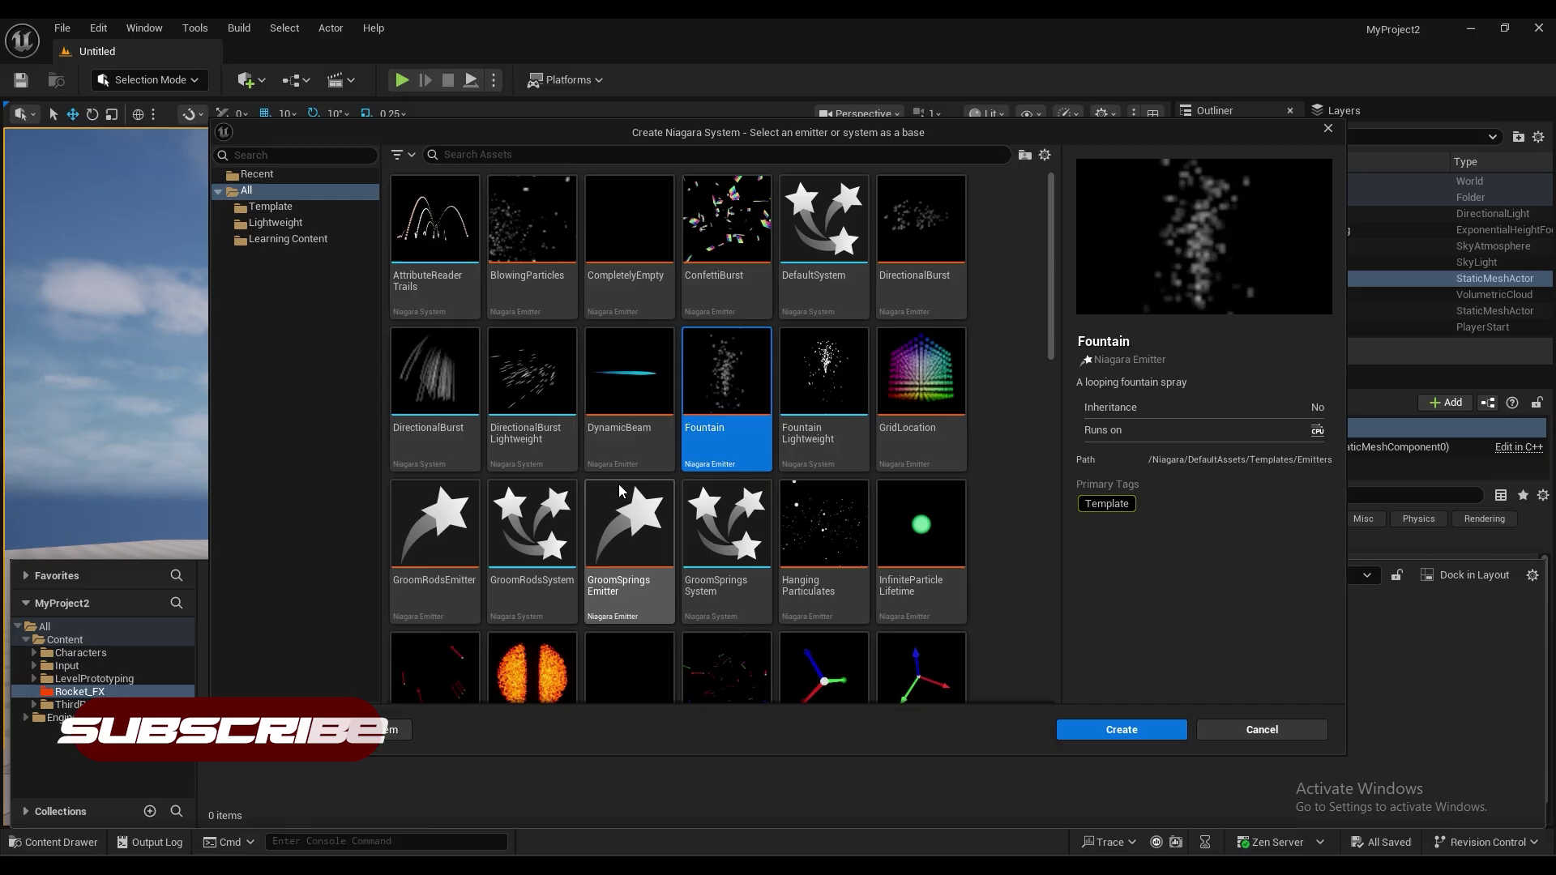
{"action": "left_click", "coordinate": [1122, 731]}
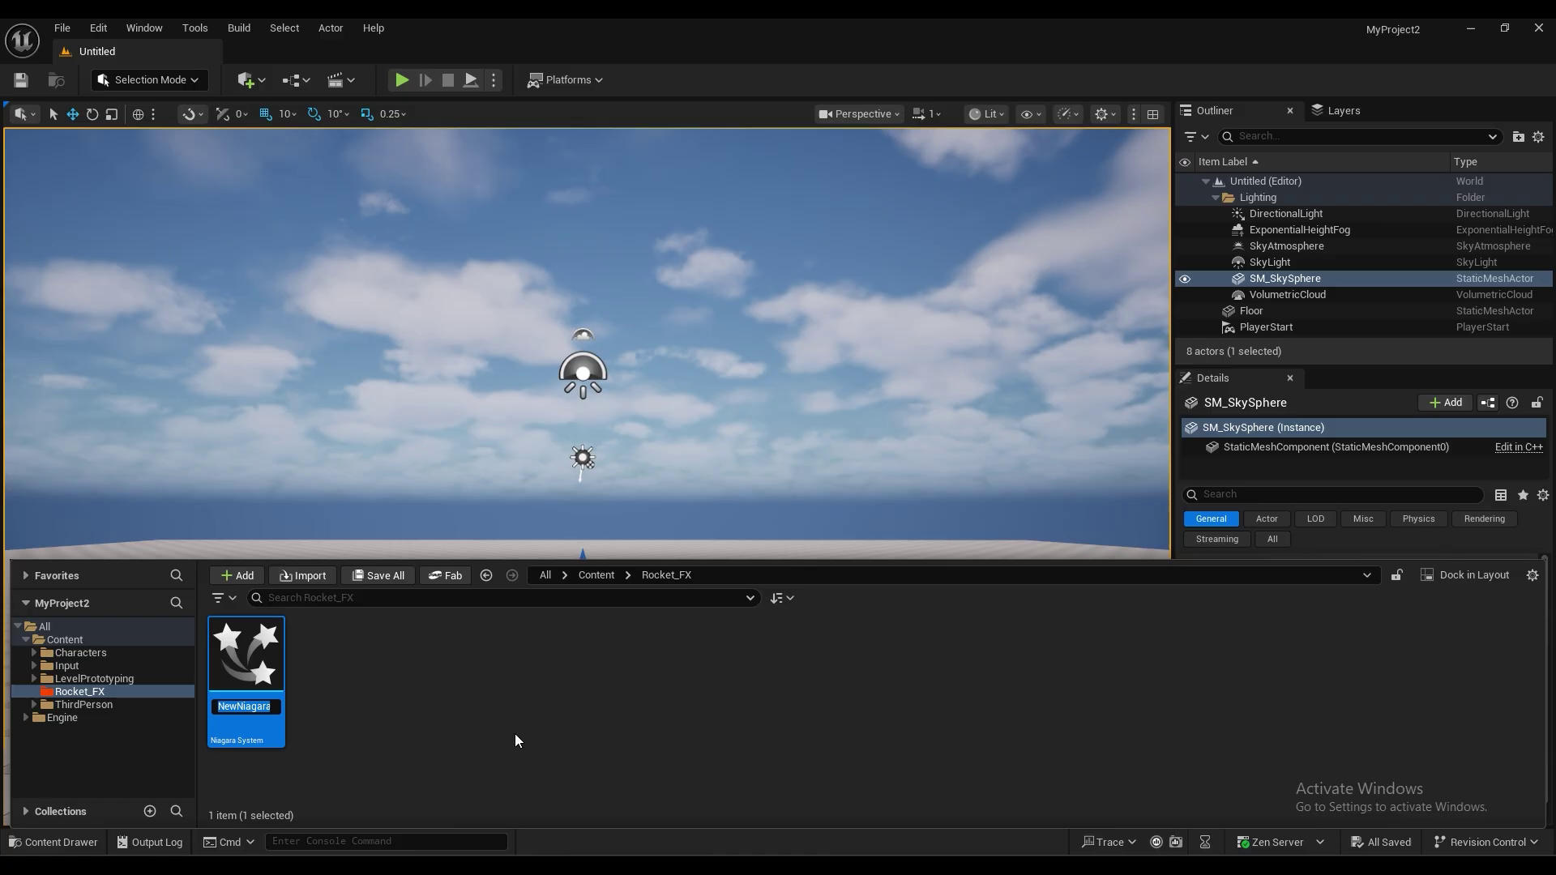
Step: Type ROCKET_FX as the new asset name, then abandon the conflicting entry
{"action": "type", "text": "r"}
{"action": "key", "text": "BackSpace"}
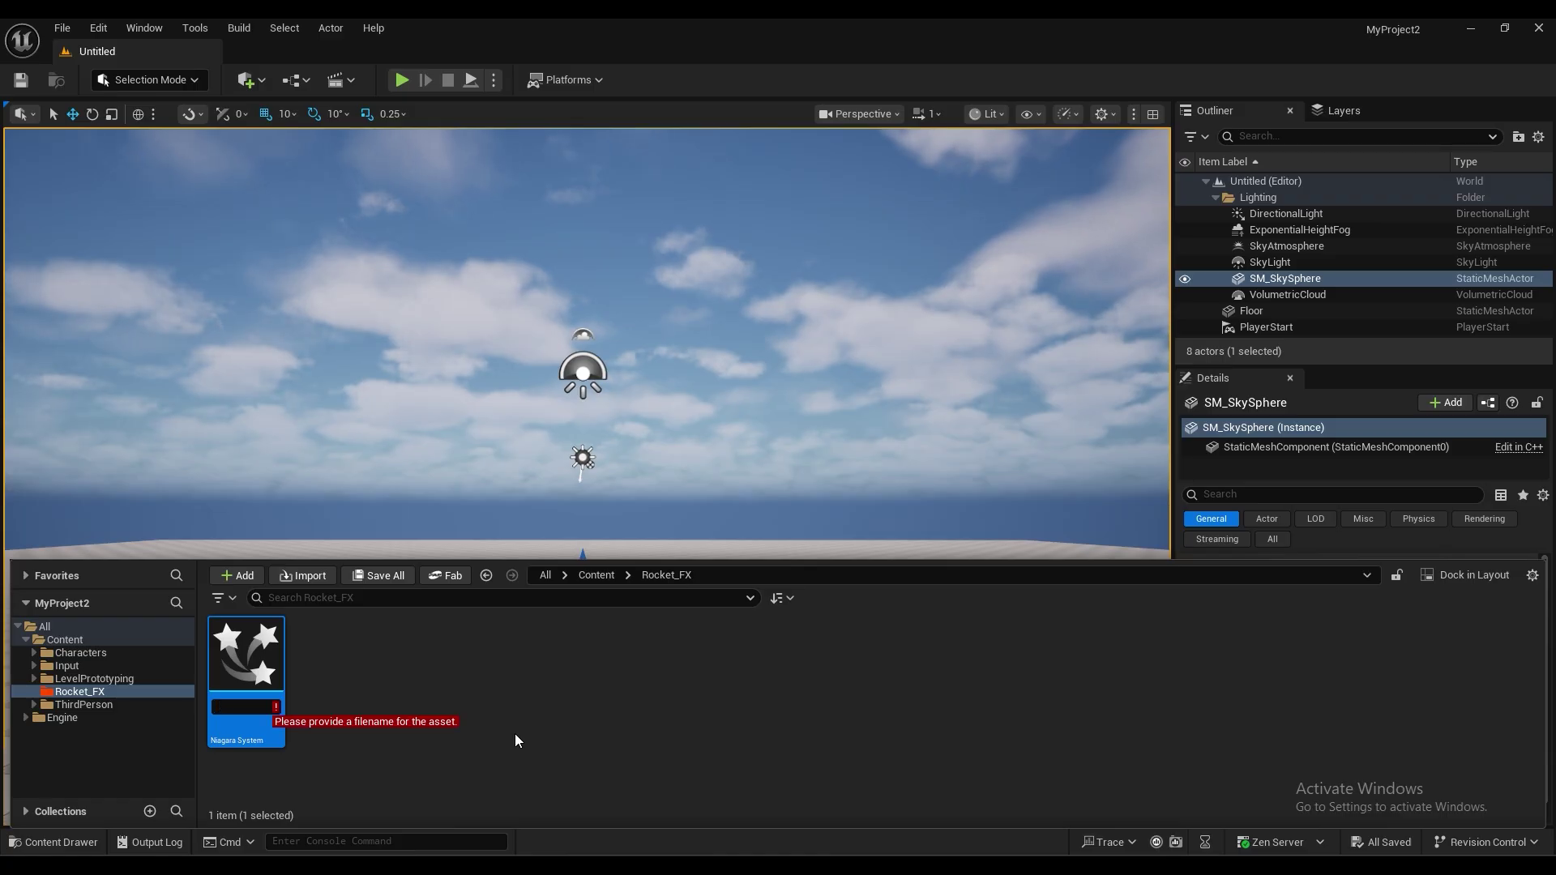
{"action": "type", "text": "ROCKE"}
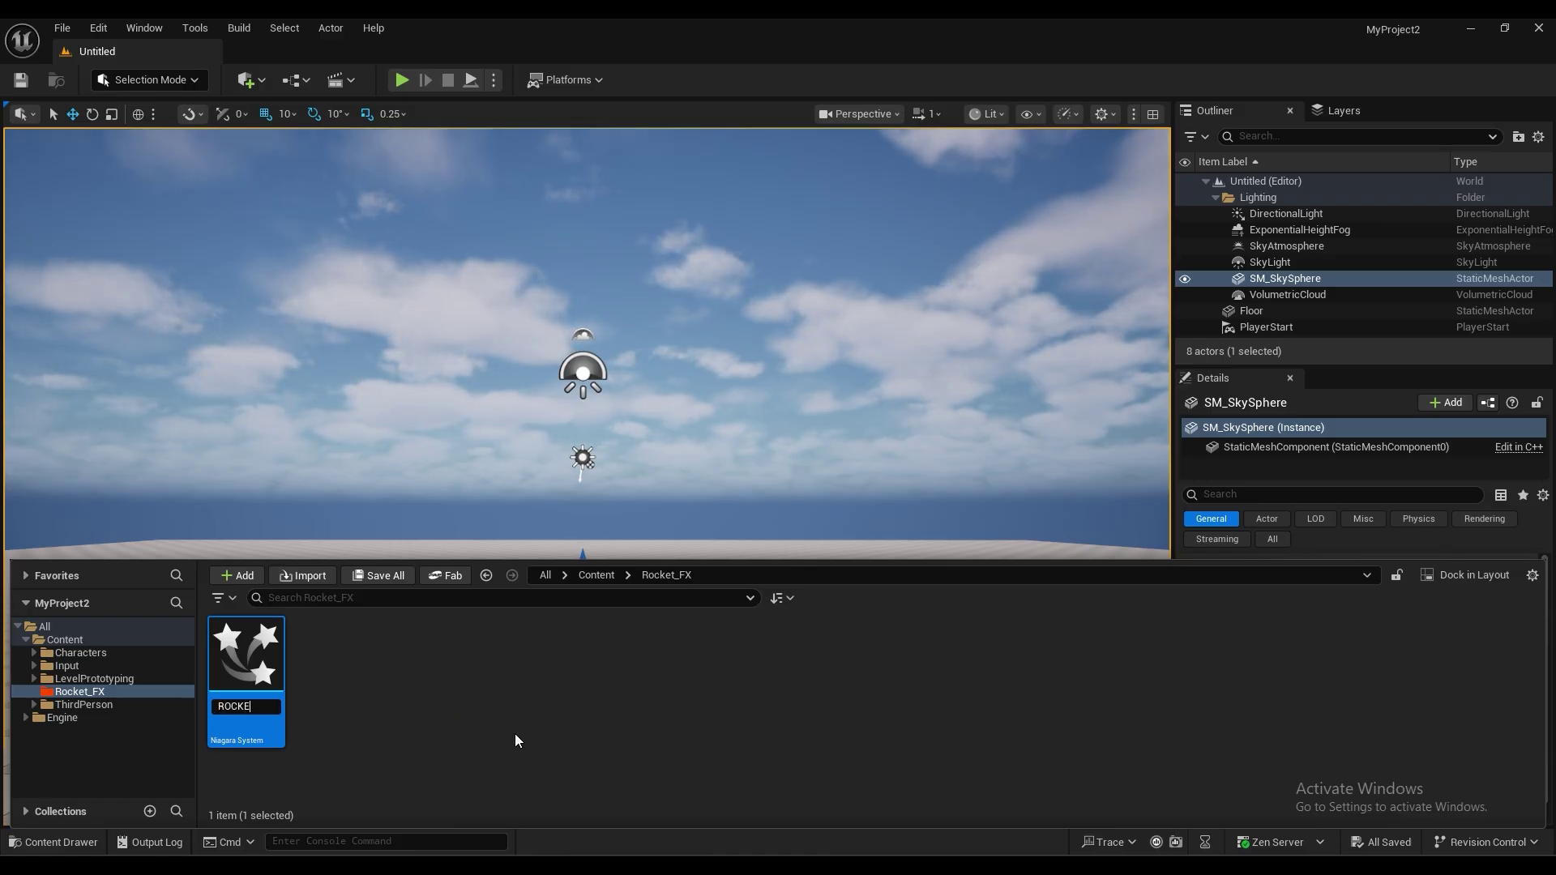
{"action": "type", "text": "T_FX"}
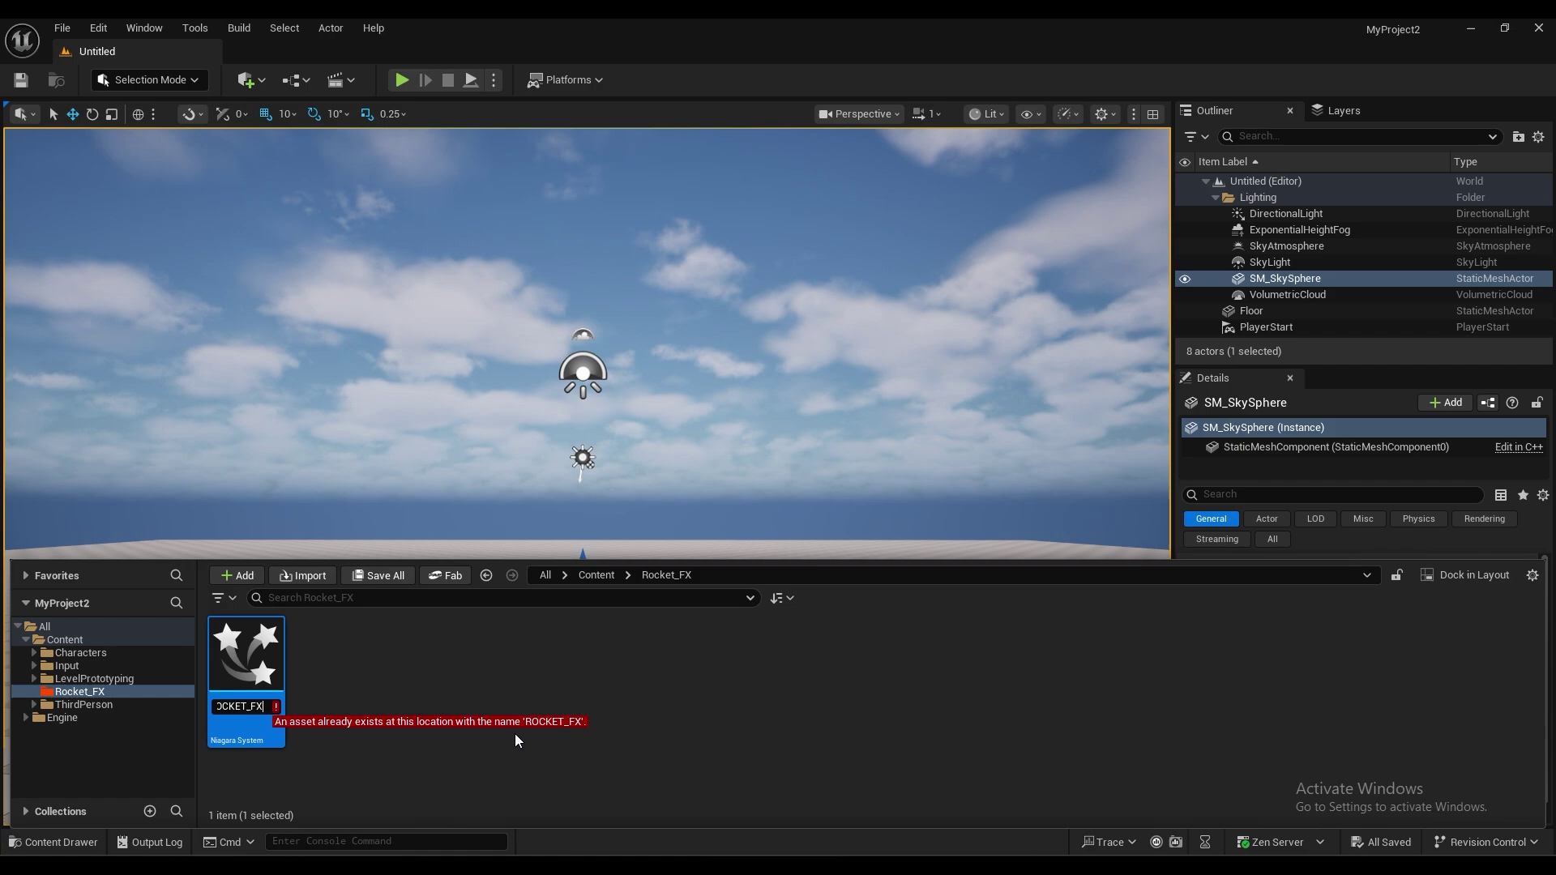
{"action": "left_click", "coordinate": [551, 674]}
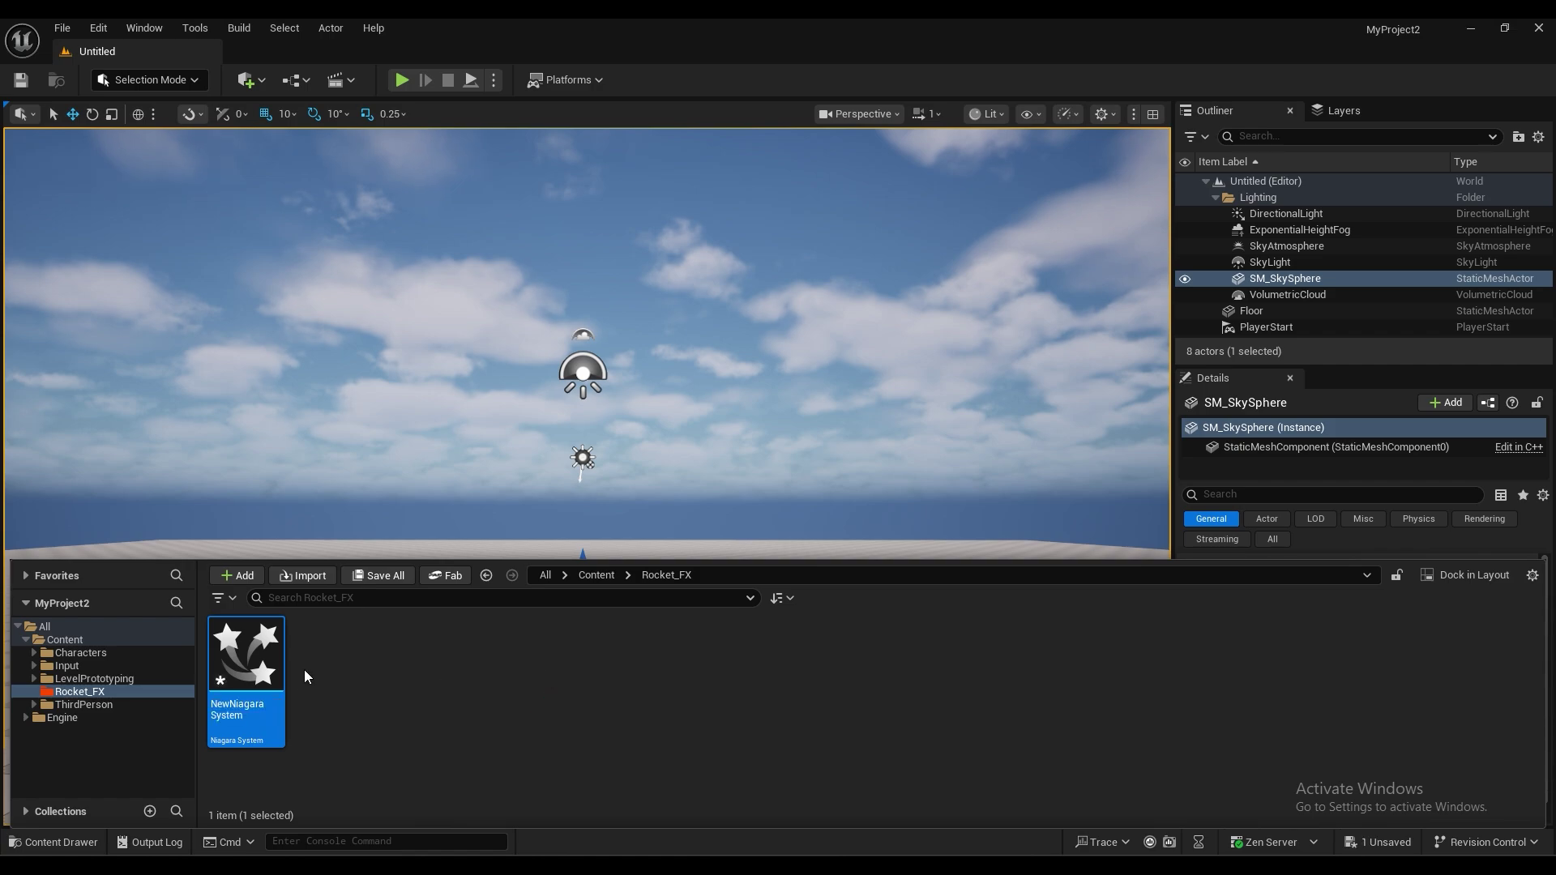
Step: Rename the Niagara system asset to ROCKET_F and open it in the Niagara editor
{"action": "right_click", "coordinate": [235, 679]}
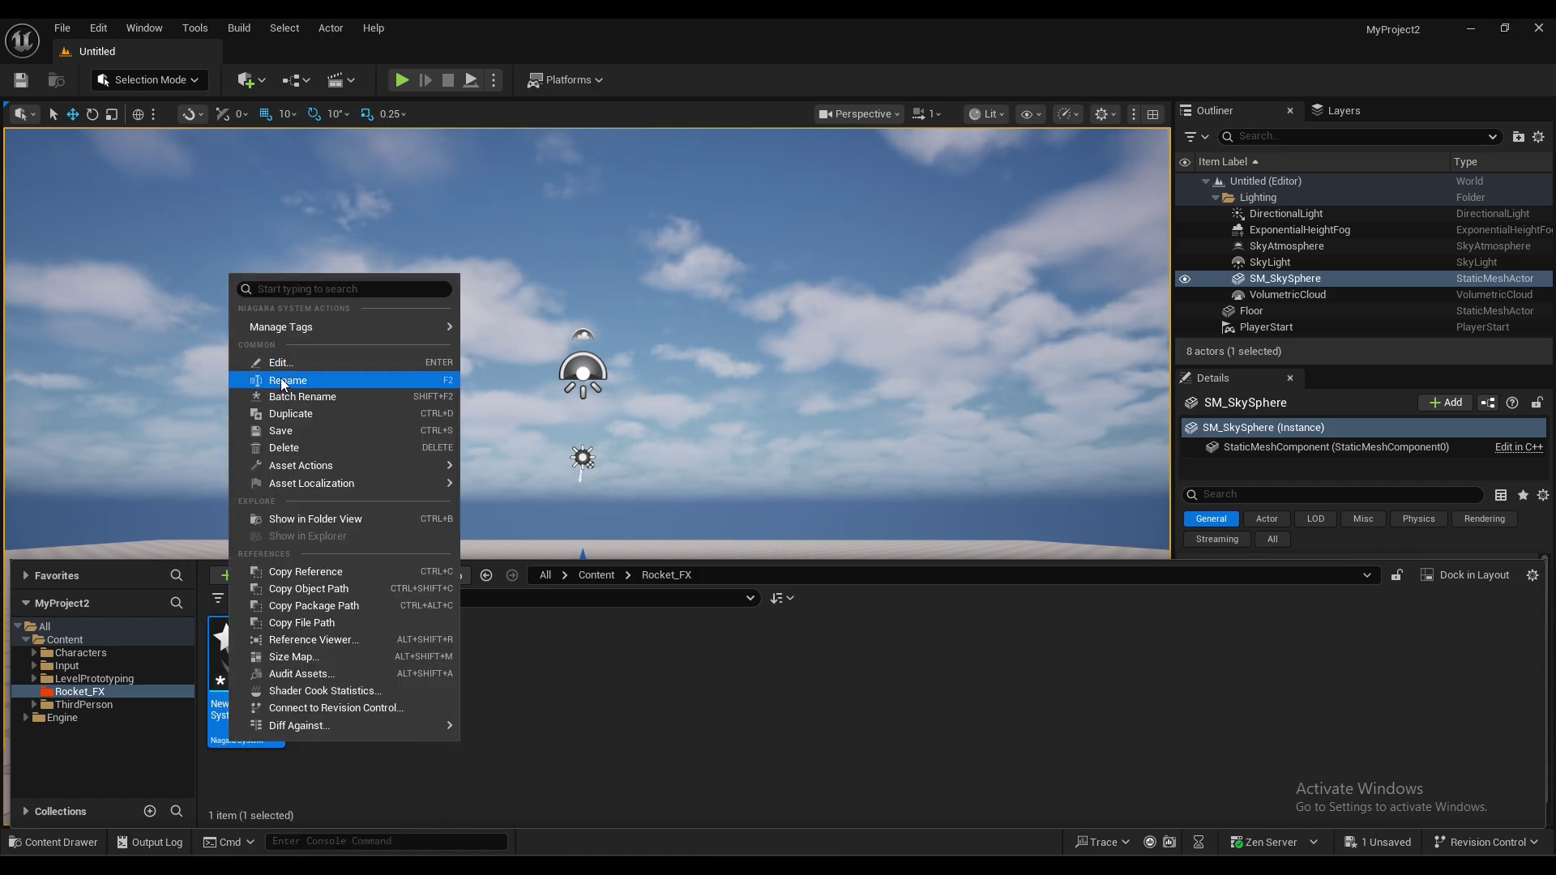
{"action": "left_click", "coordinate": [279, 378]}
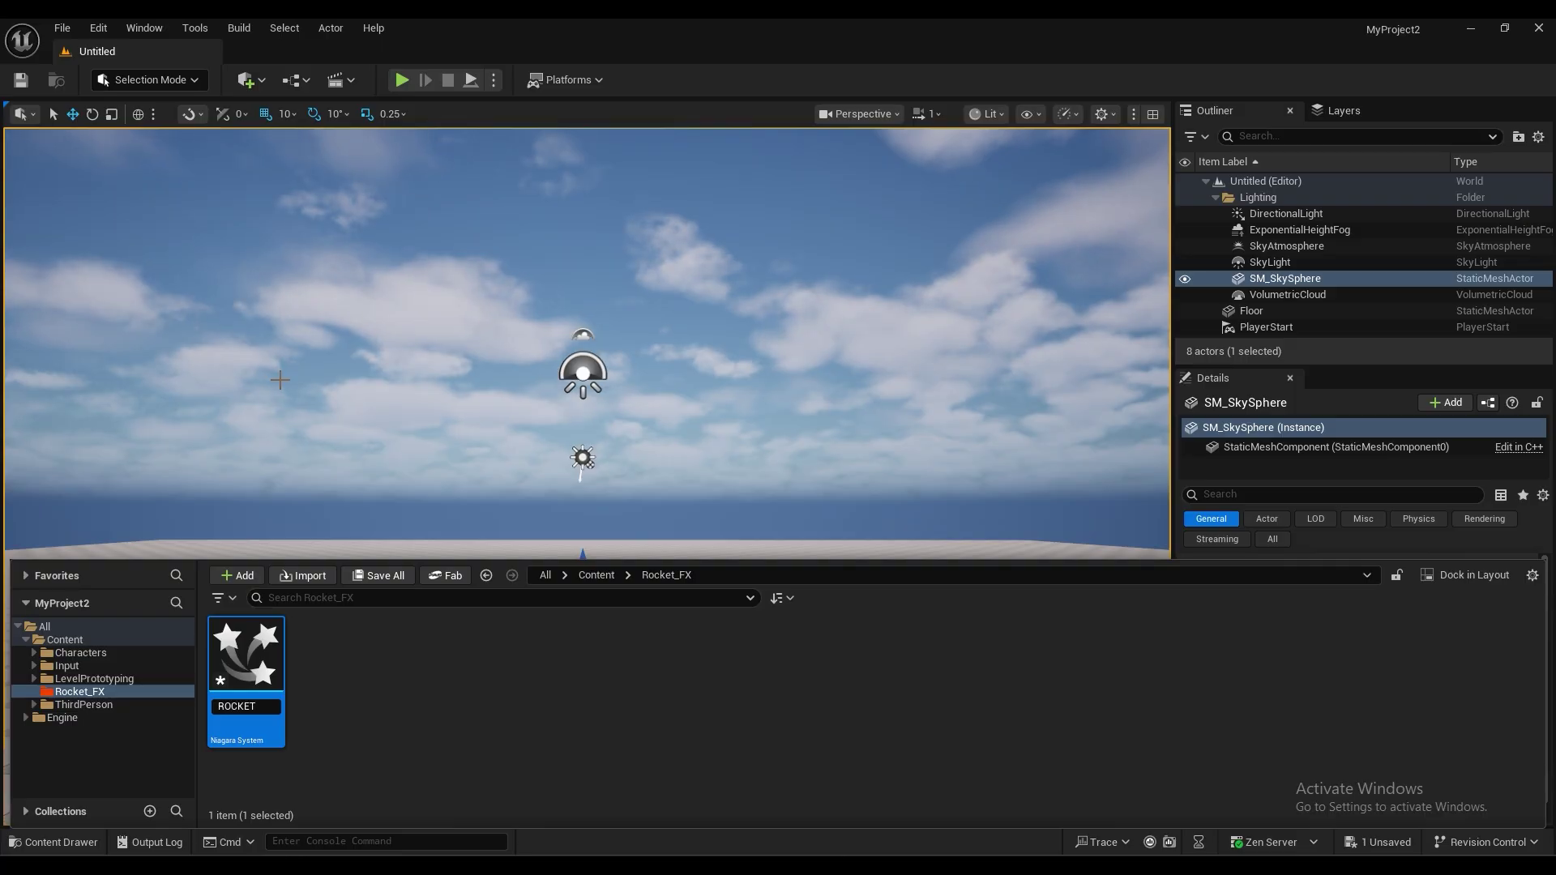
{"action": "type", "text": "ROCKET_FX"}
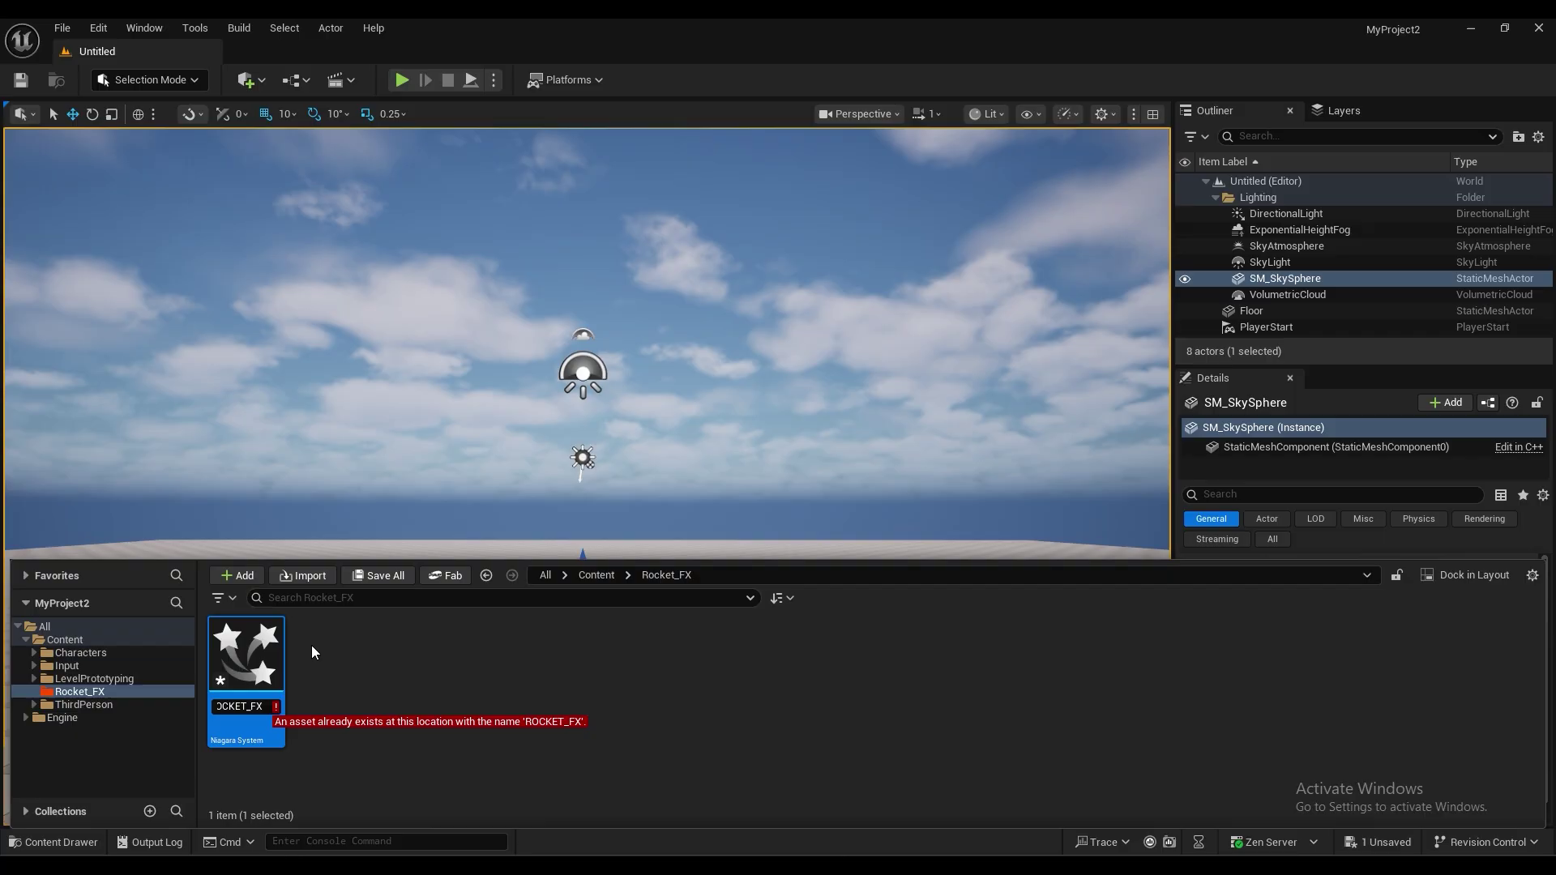
{"action": "key", "text": "BackSpace"}
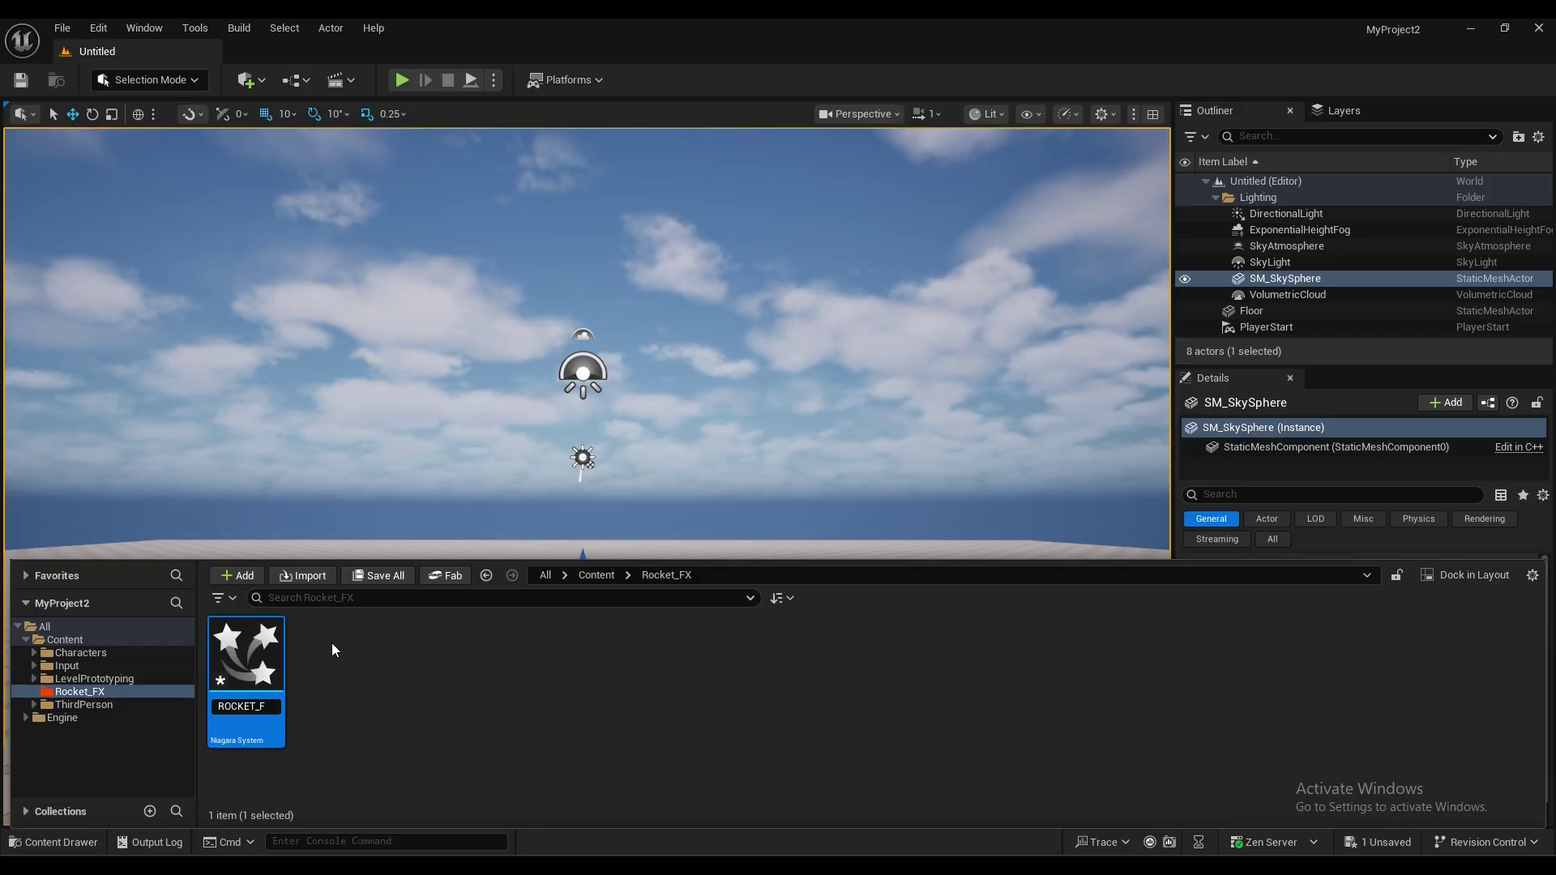
{"action": "key", "text": "Return"}
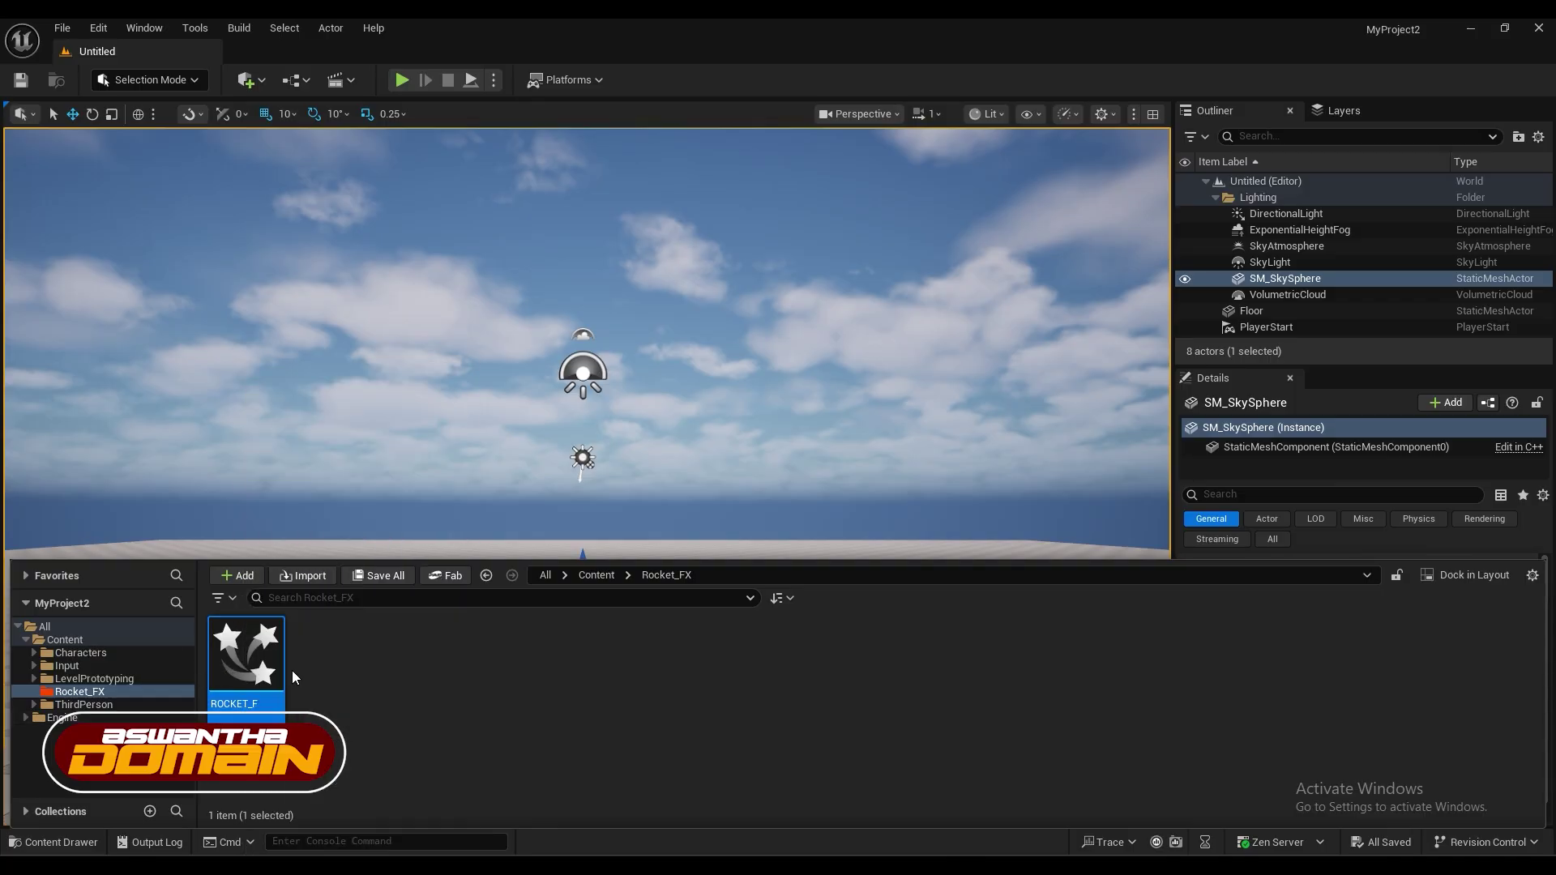
{"action": "double_click", "coordinate": [243, 660]}
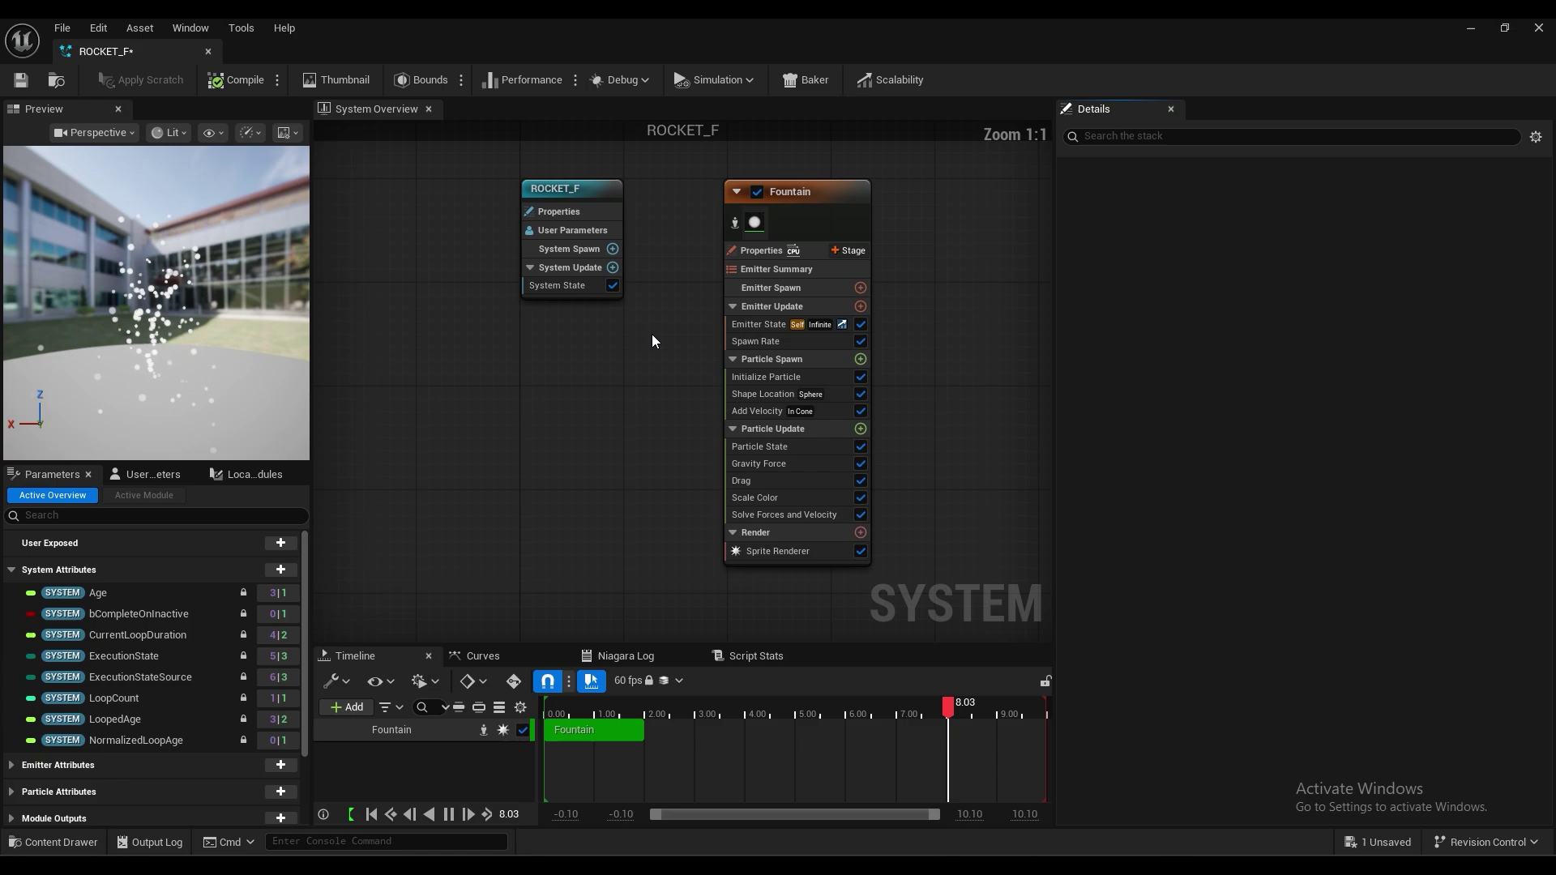
Step: Make the Fountain emitter simulate in Local Space
{"action": "right_click_drag", "start_coordinate": [664, 324], "coordinate": [569, 348]}
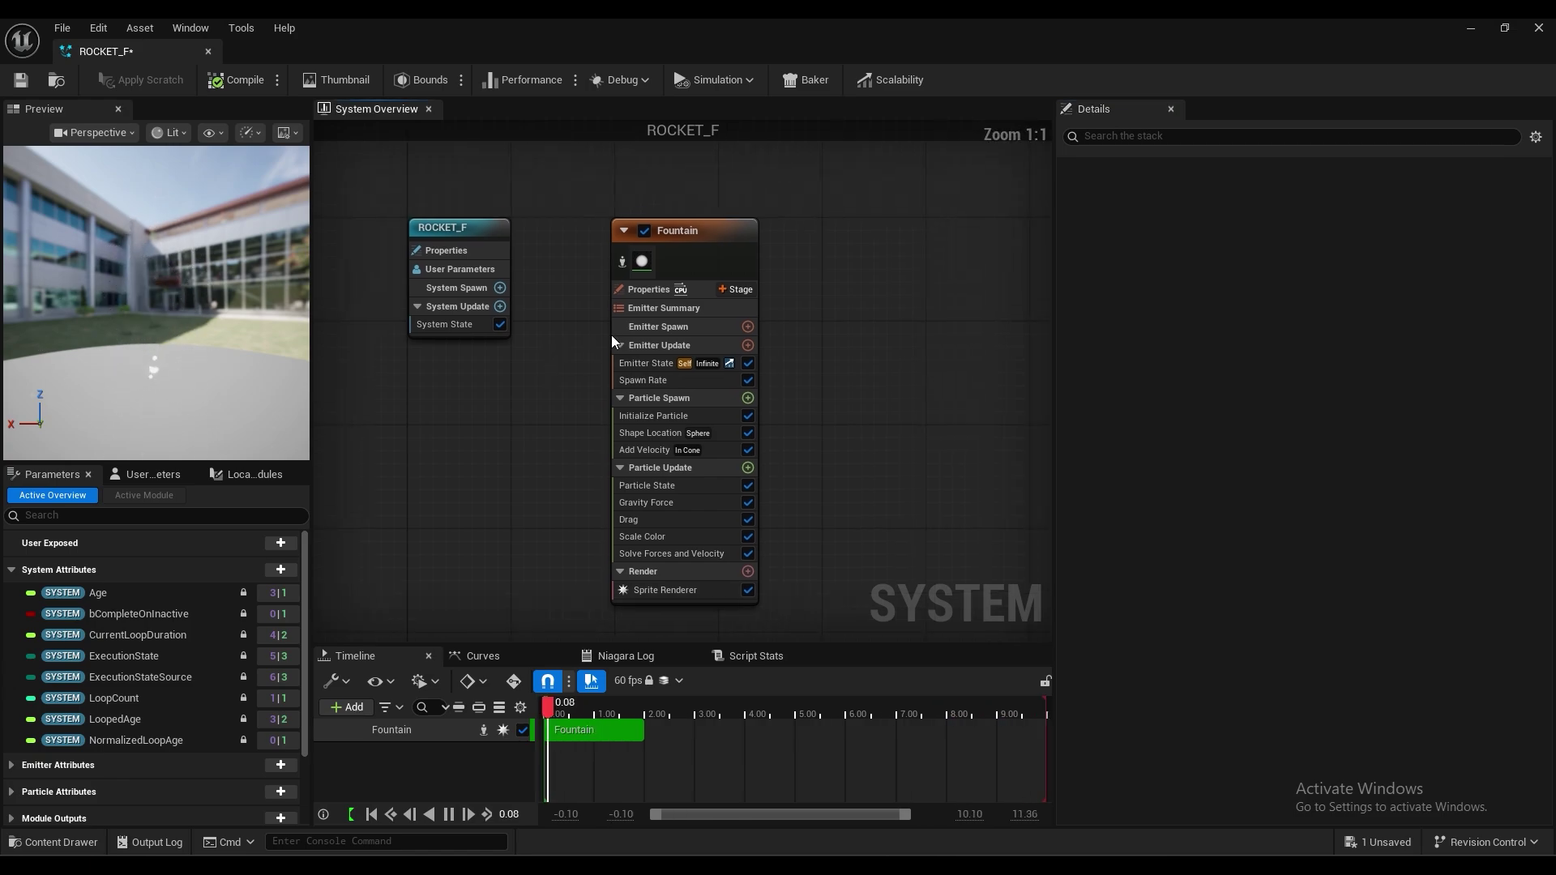
{"action": "left_click", "coordinate": [636, 299]}
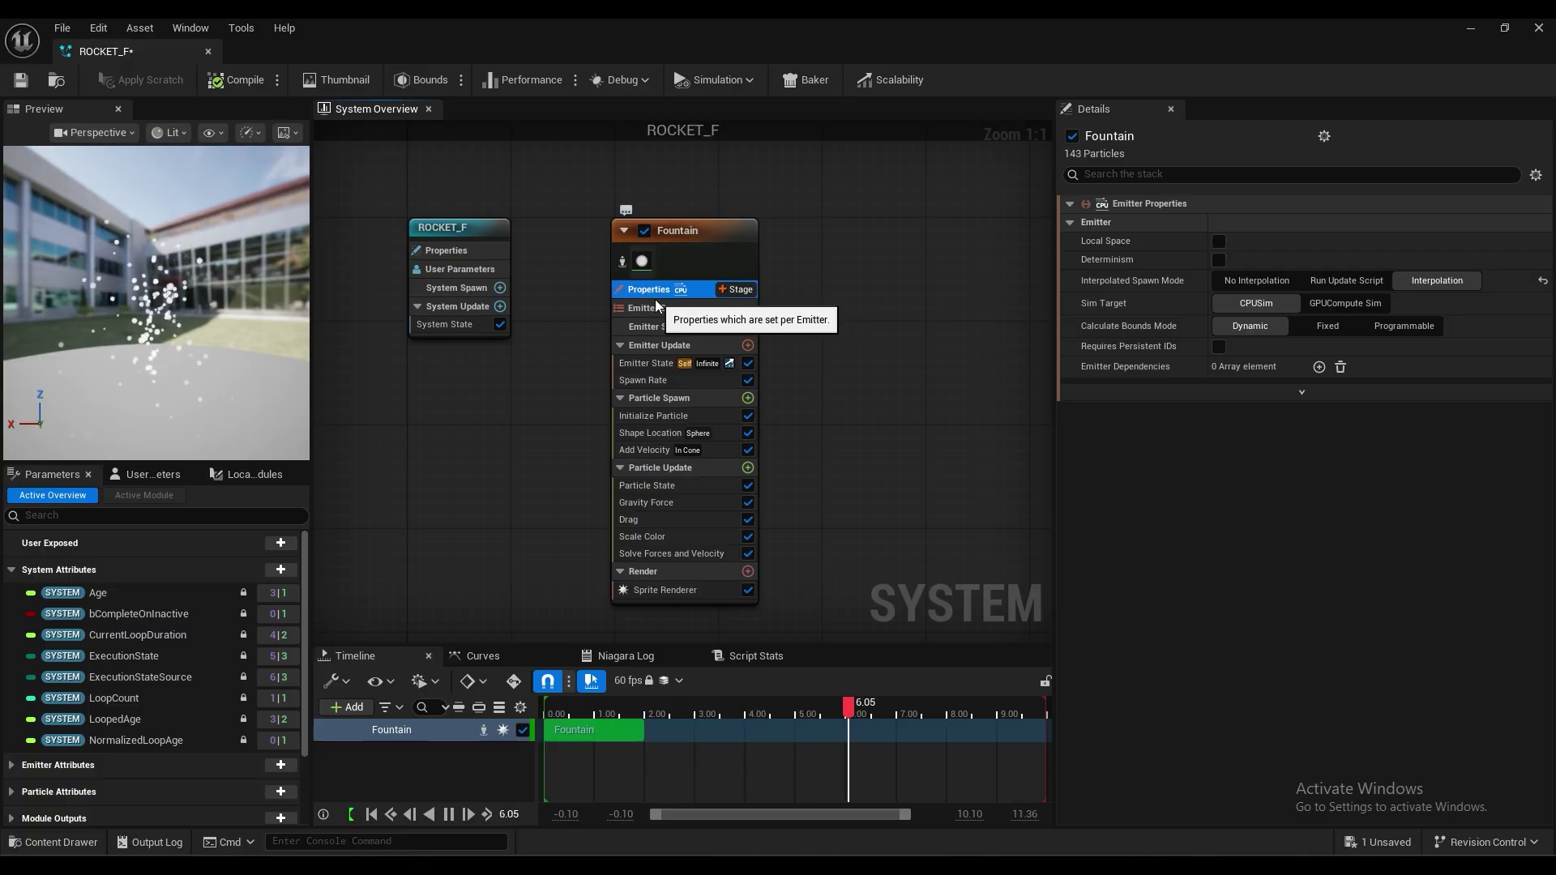
{"action": "left_click", "coordinate": [1218, 241]}
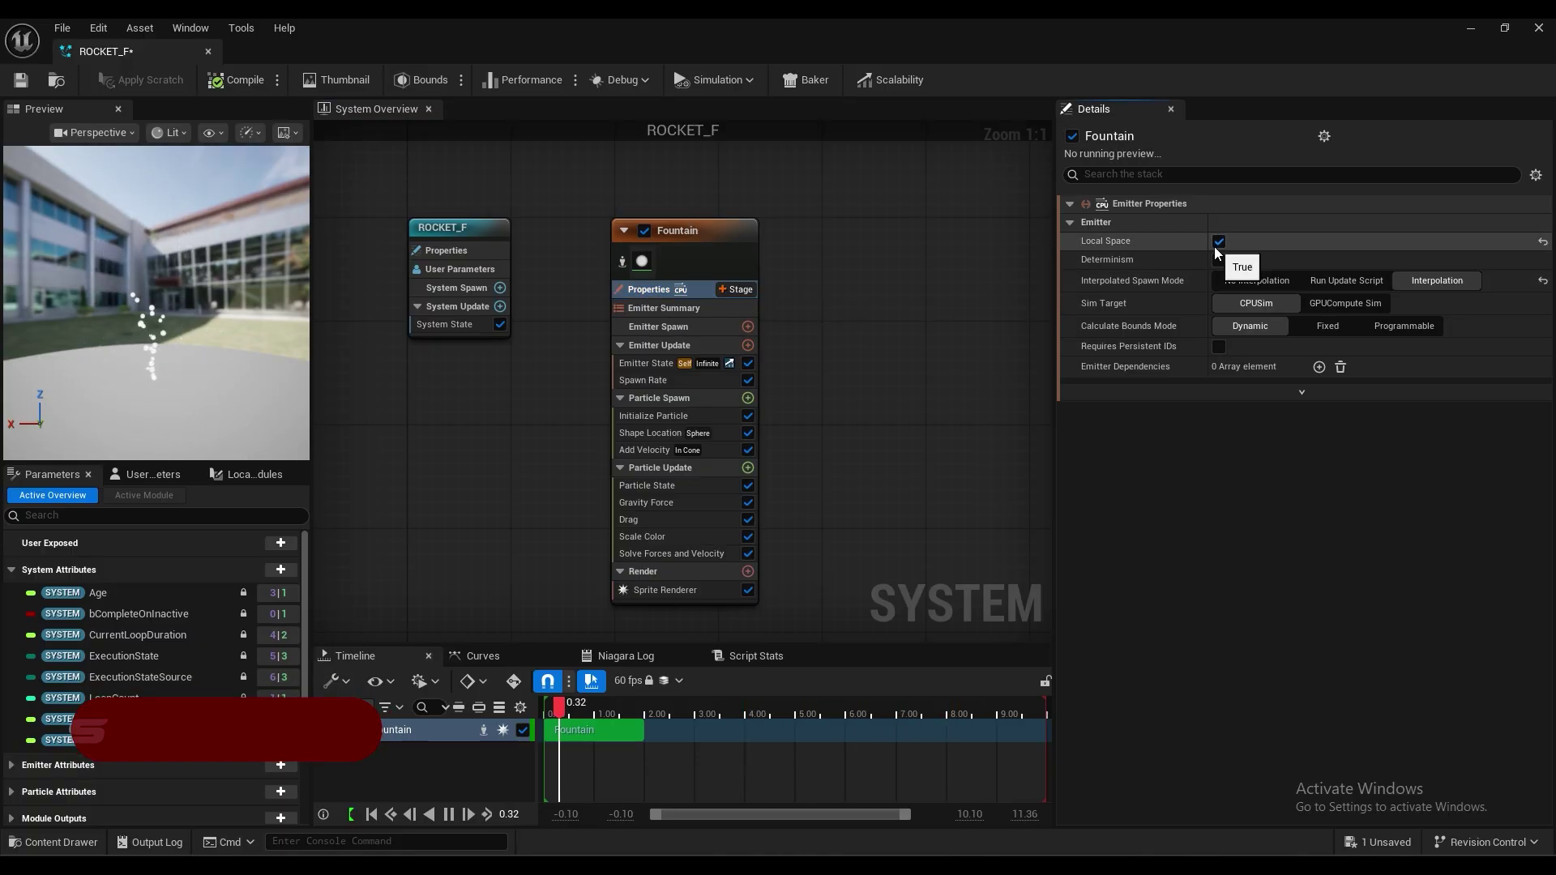
Step: Lower the Fountain emitter's Spawn Rate from 90 to 3
{"action": "left_click", "coordinate": [692, 308]}
{"action": "left_click", "coordinate": [679, 328]}
{"action": "left_click", "coordinate": [664, 345]}
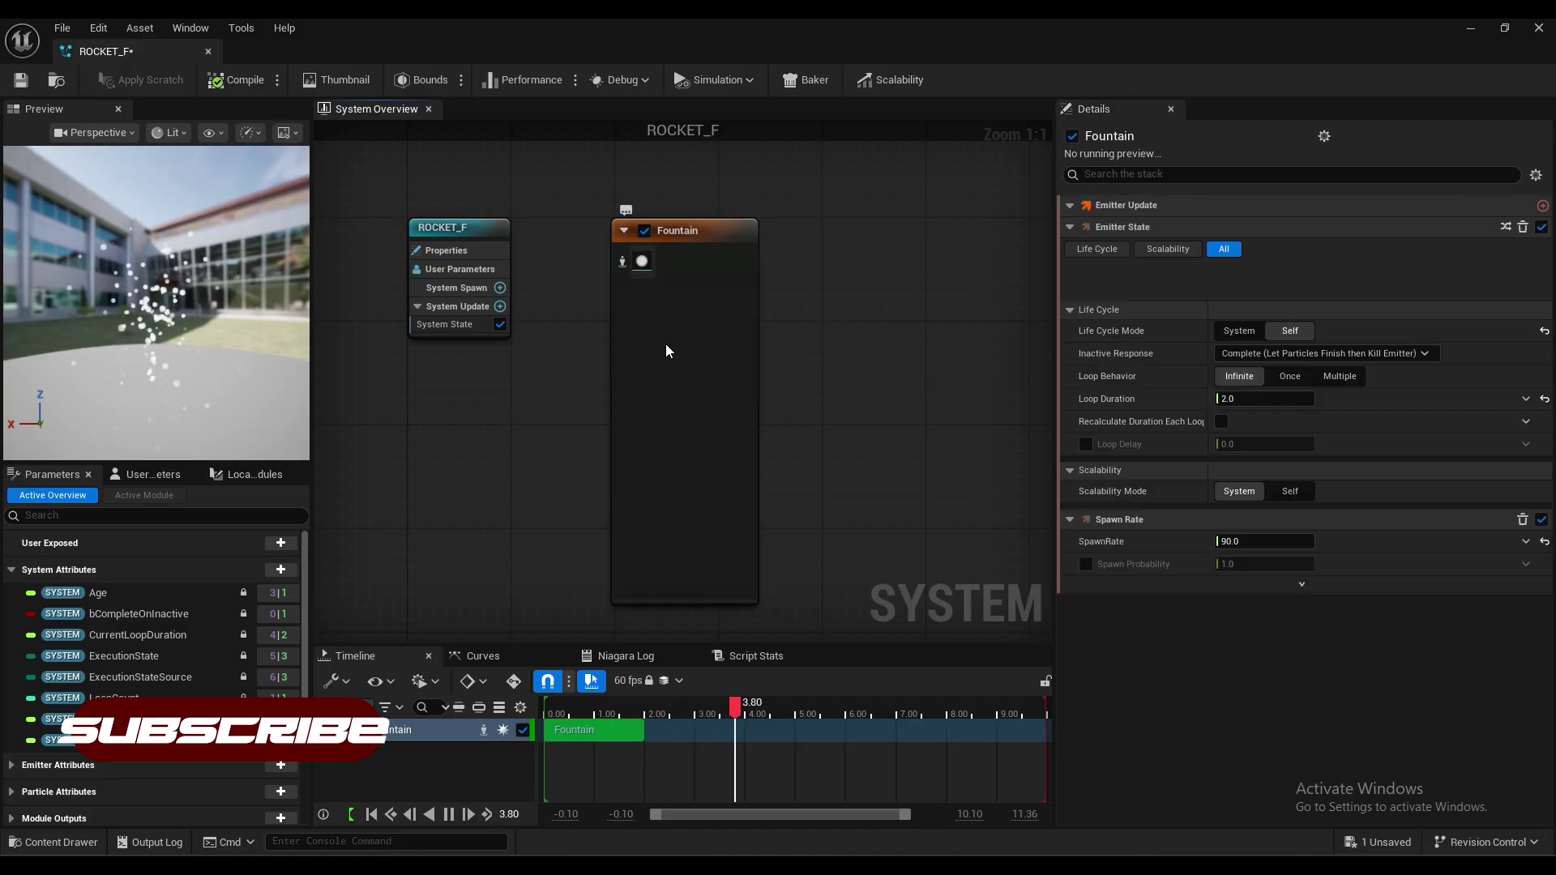
{"action": "right_click_drag", "start_coordinate": [919, 426], "coordinate": [838, 373]}
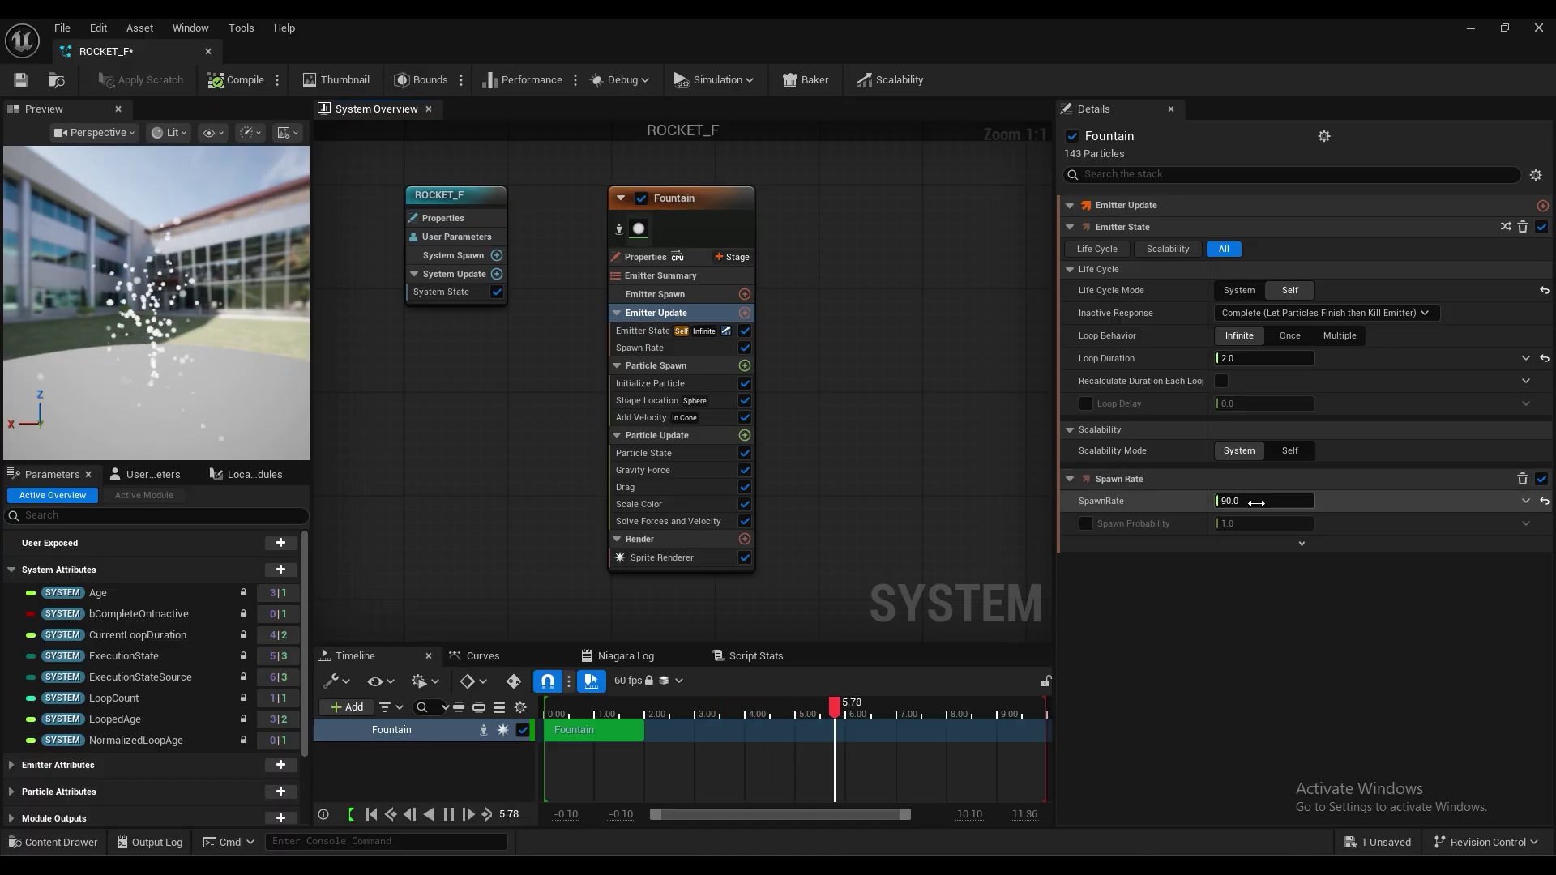
{"action": "left_click_drag", "start_coordinate": [1258, 500], "coordinate": [1253, 620]}
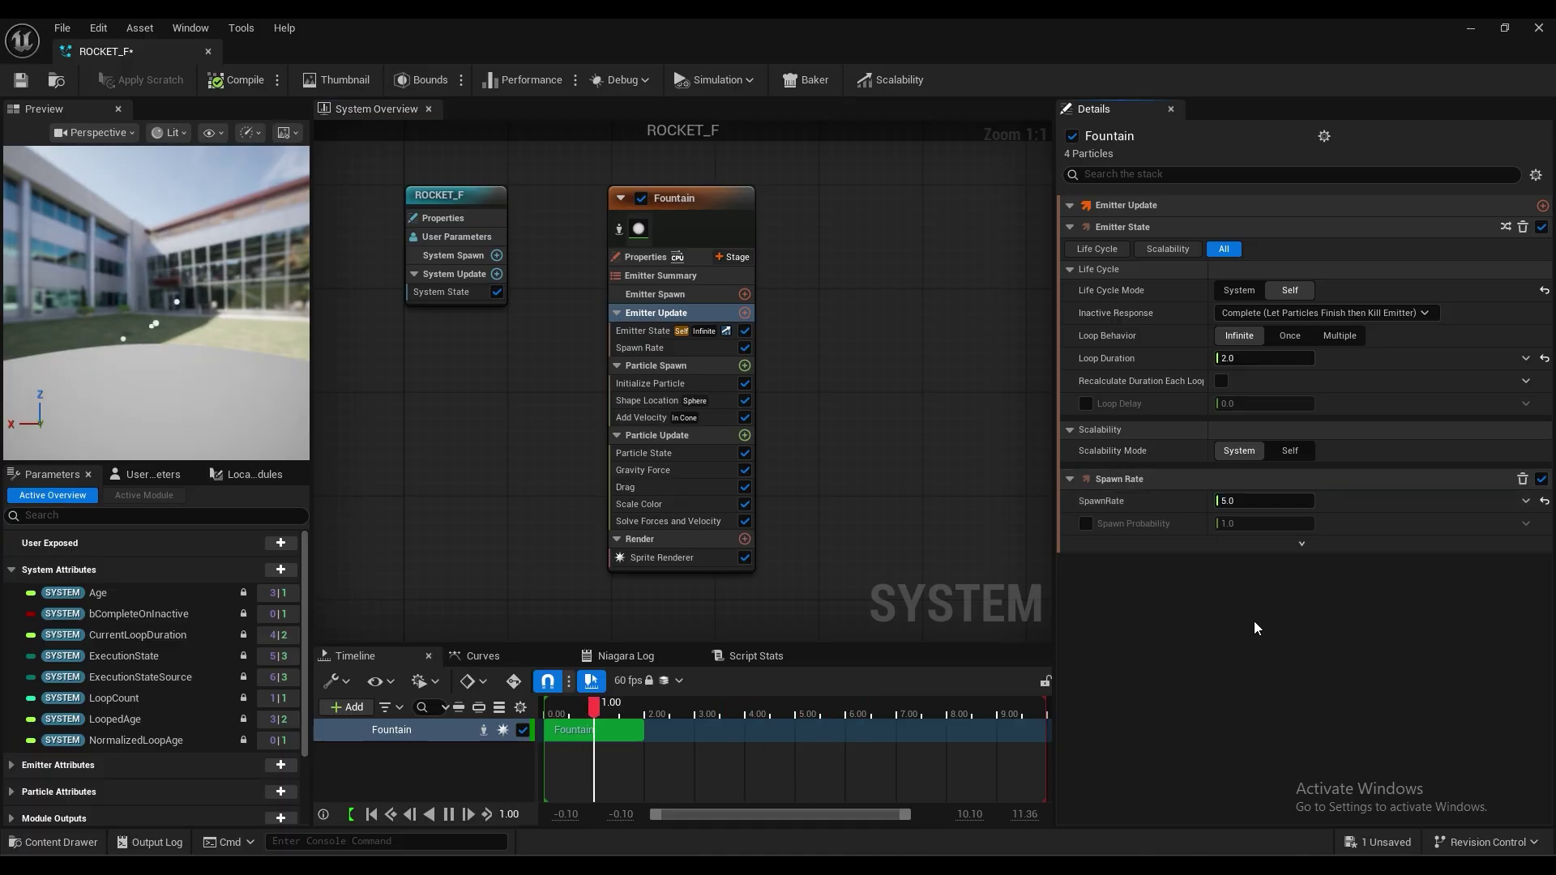
{"action": "left_click", "coordinate": [1238, 501]}
{"action": "type", "text": "3"}
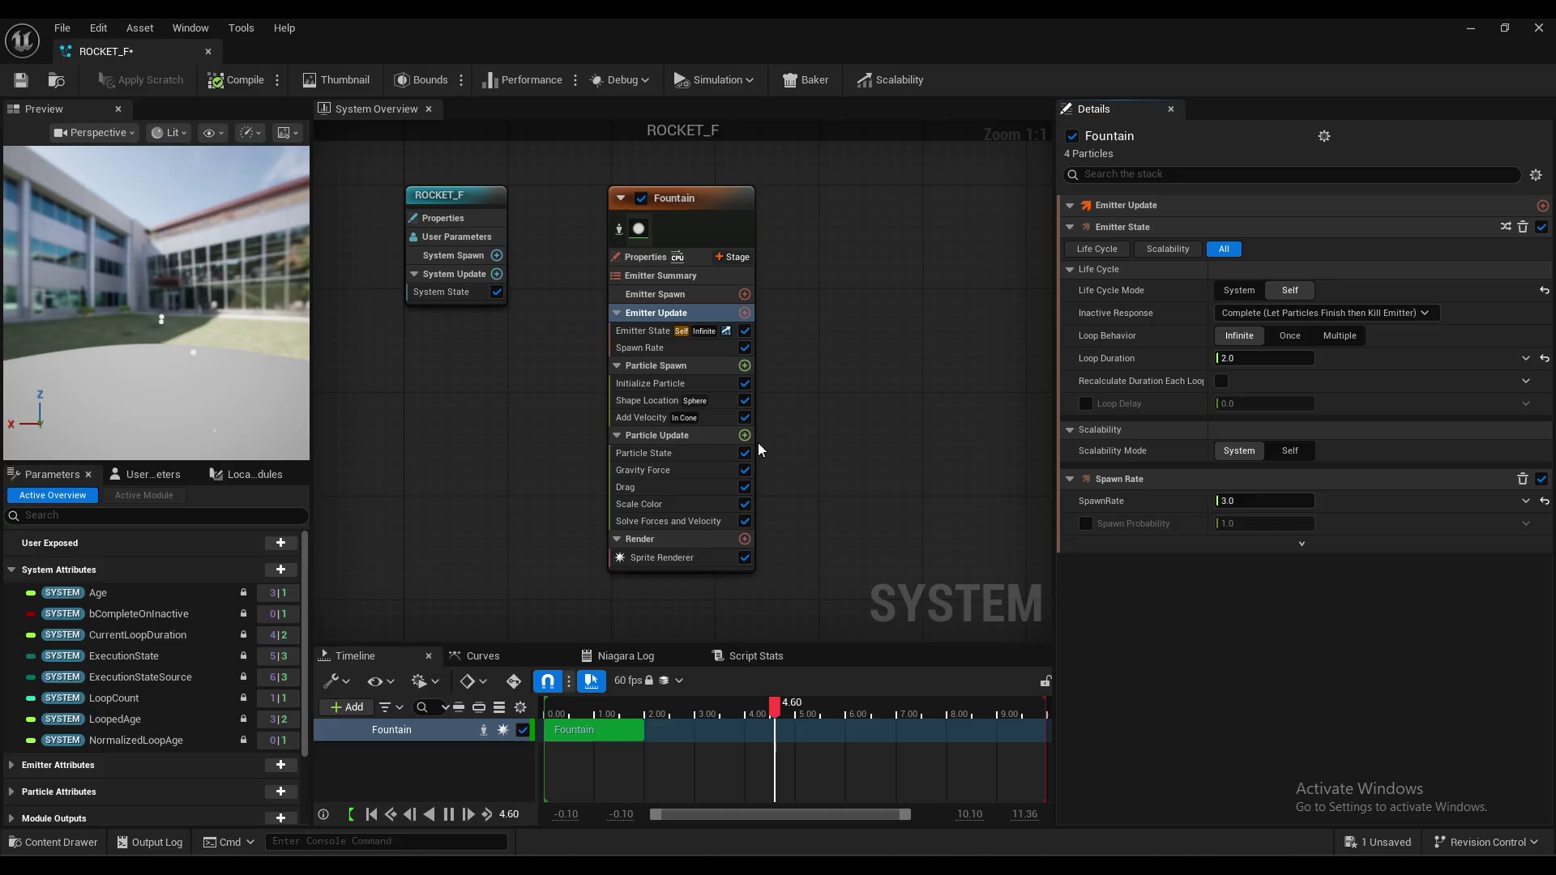
Step: Change the Emitter State loop duration from 2.0 to 3 seconds
{"action": "left_click", "coordinate": [634, 334]}
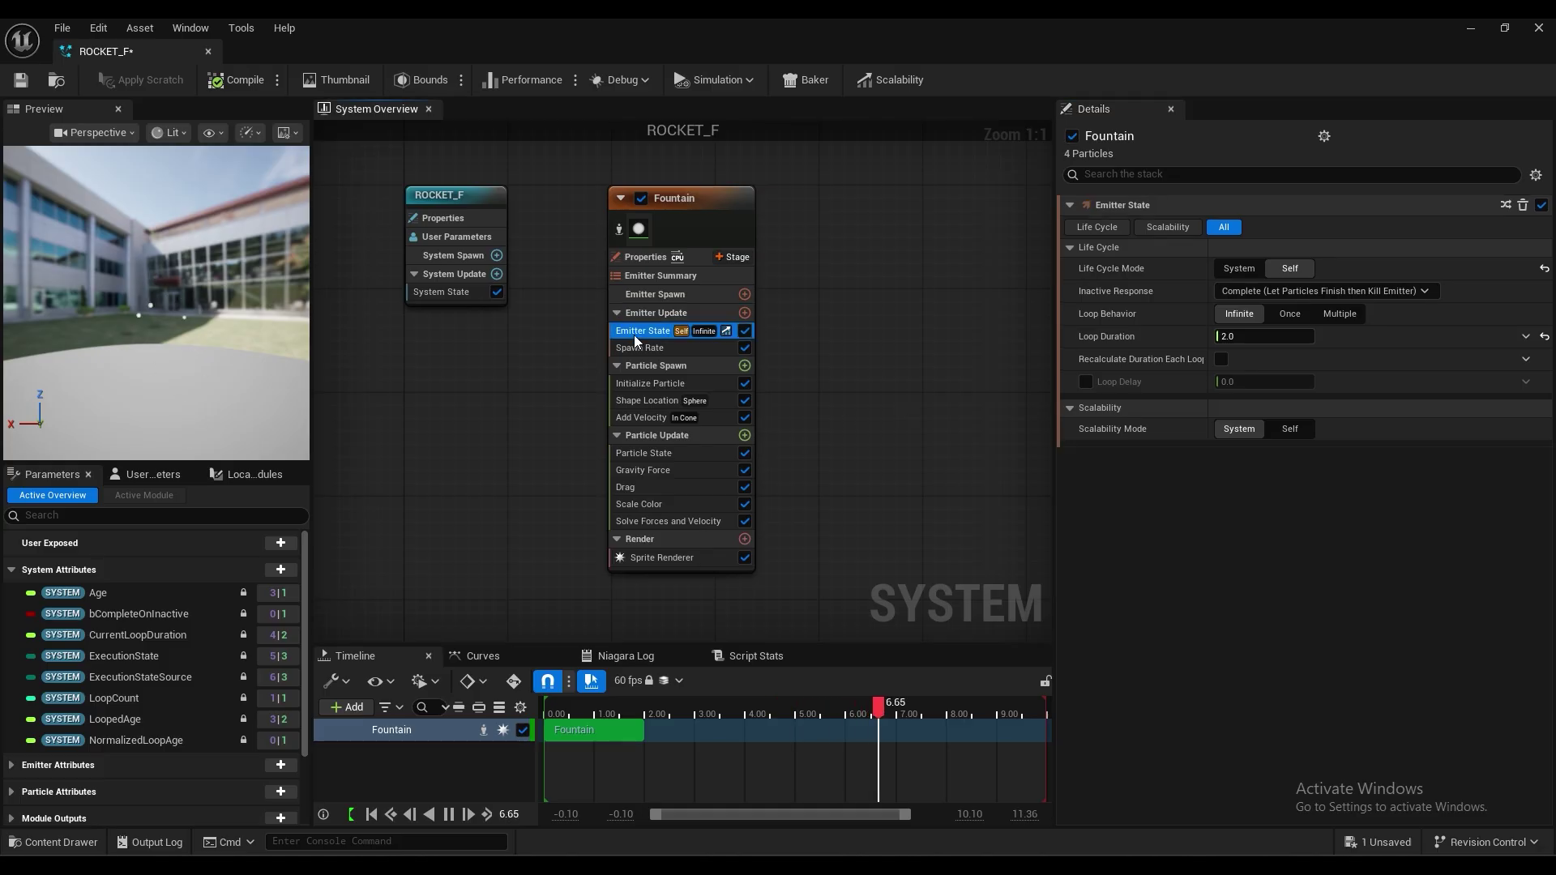
{"action": "left_click", "coordinate": [1254, 341]}
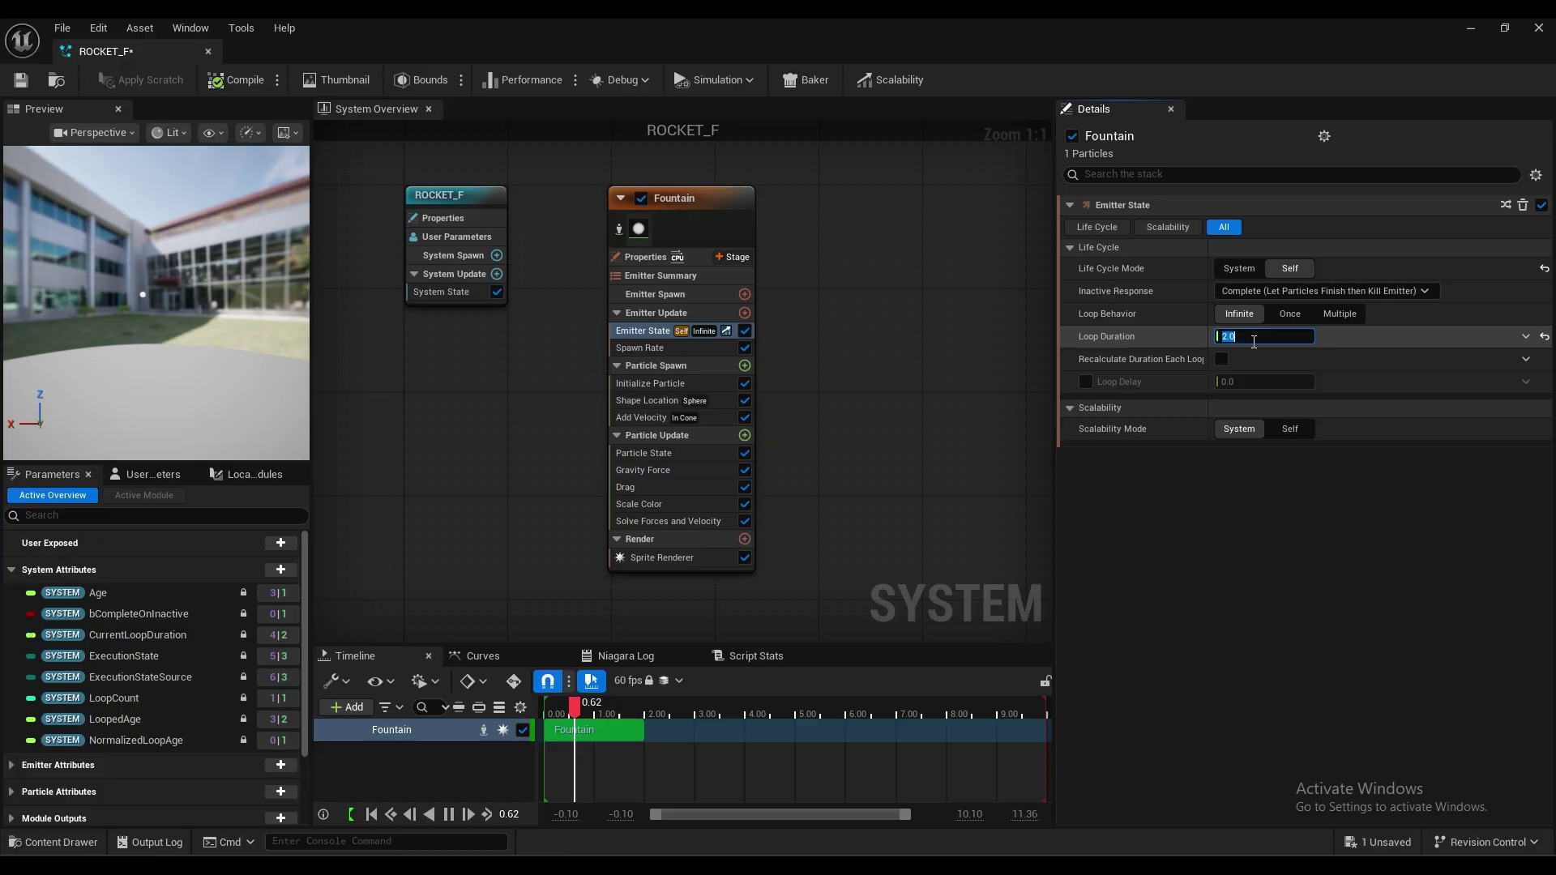
{"action": "type", "text": "4"}
{"action": "key", "text": "Return"}
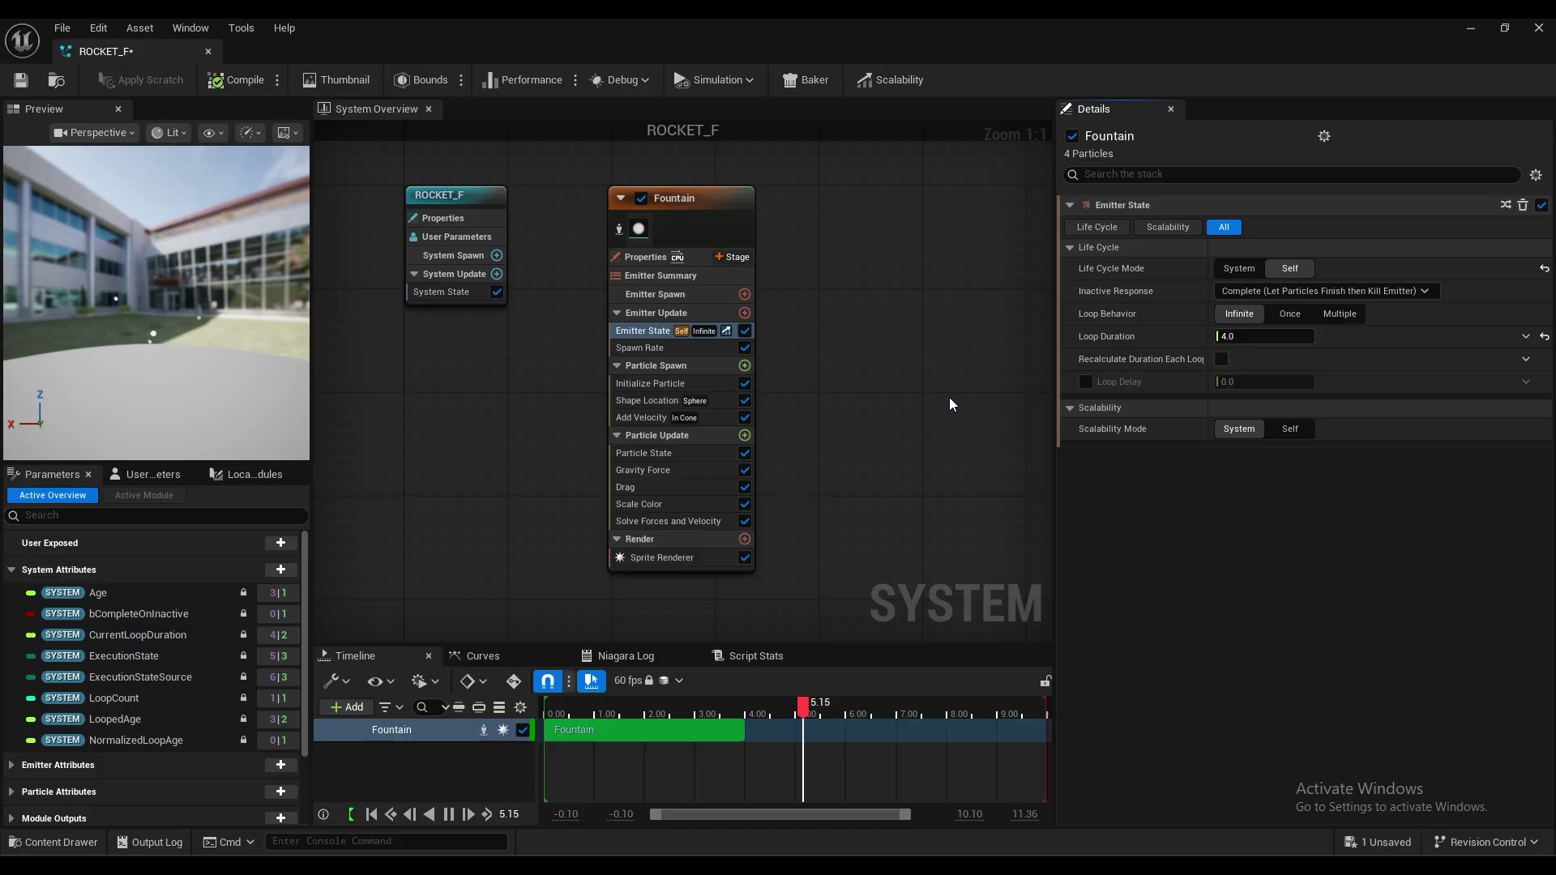
{"action": "left_click", "coordinate": [1265, 336]}
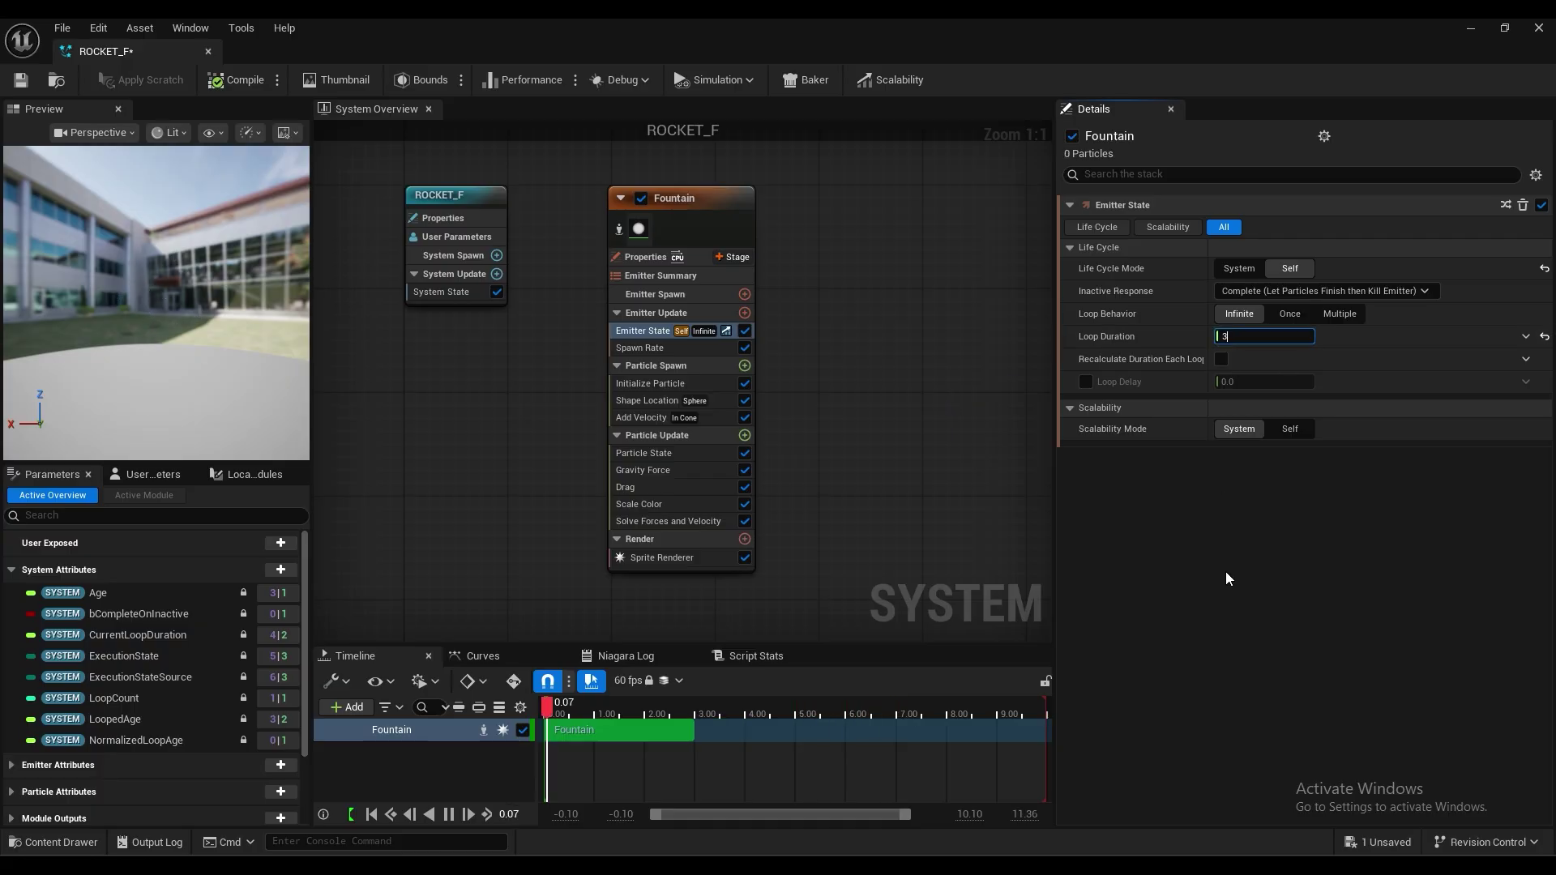
{"action": "left_click", "coordinate": [655, 352]}
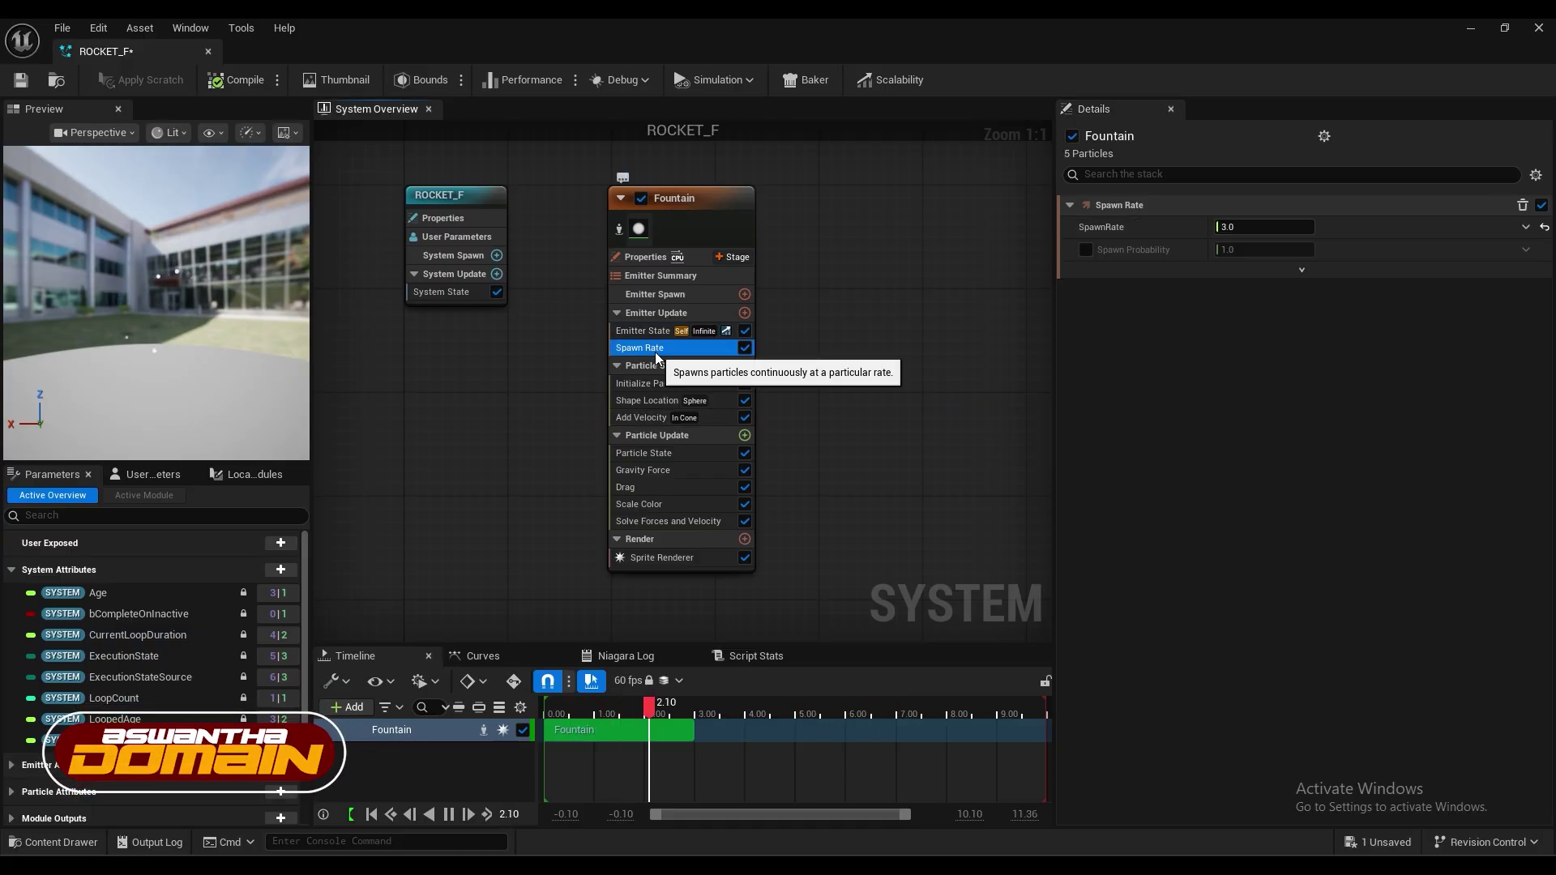
Step: In Initialize Particle, keep Random lifetime mode with Lifetime Min 2 and Max 4
{"action": "left_click", "coordinate": [645, 370]}
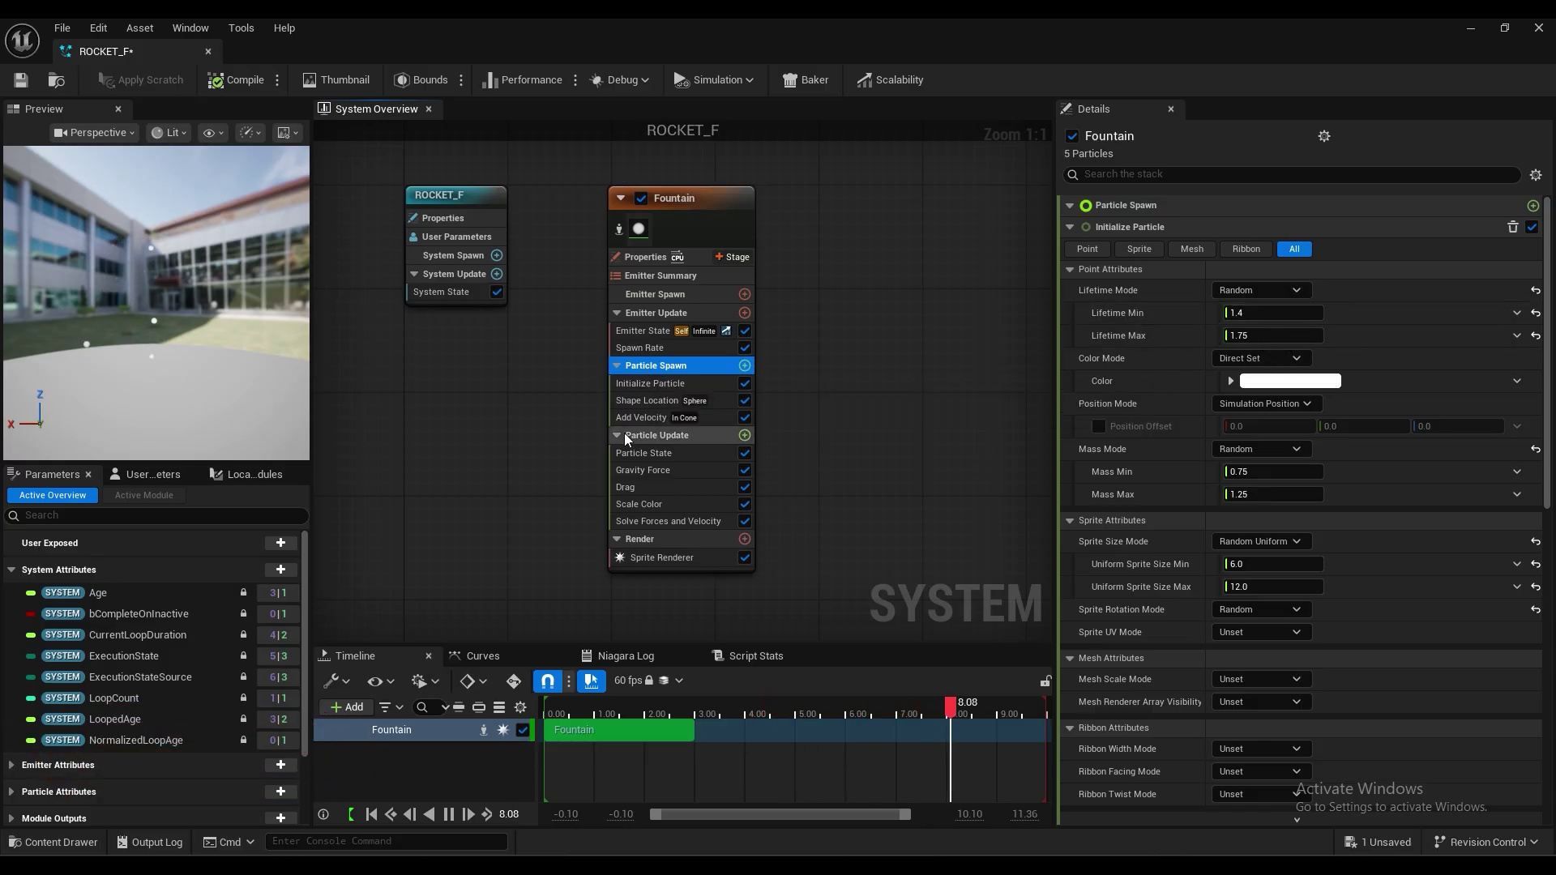
{"action": "left_click", "coordinate": [1240, 295]}
{"action": "left_click", "coordinate": [1240, 297]}
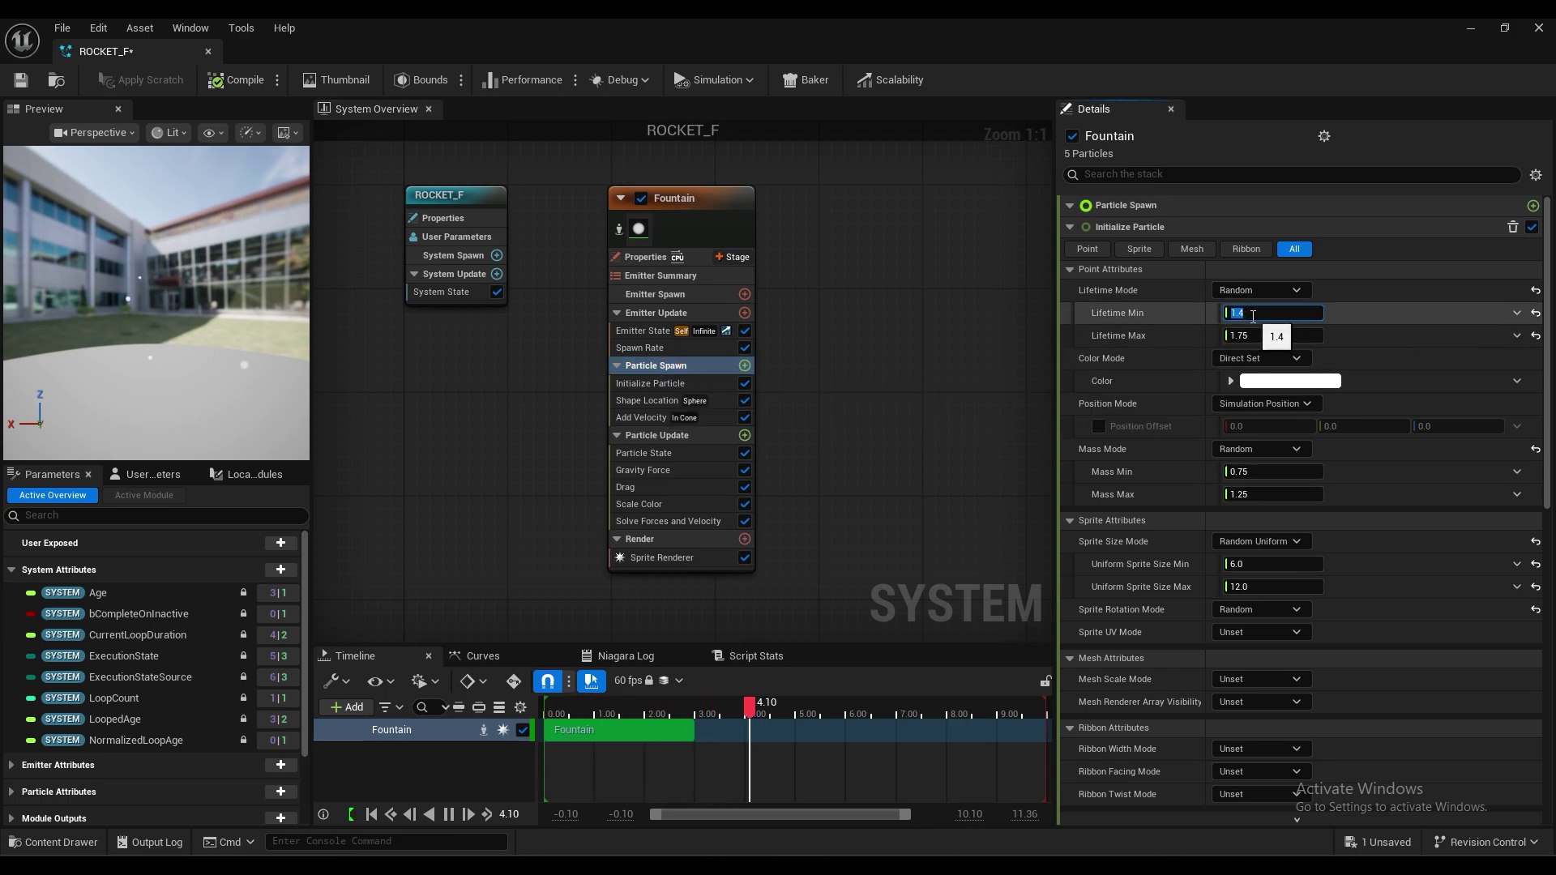
{"action": "type", "text": "2"}
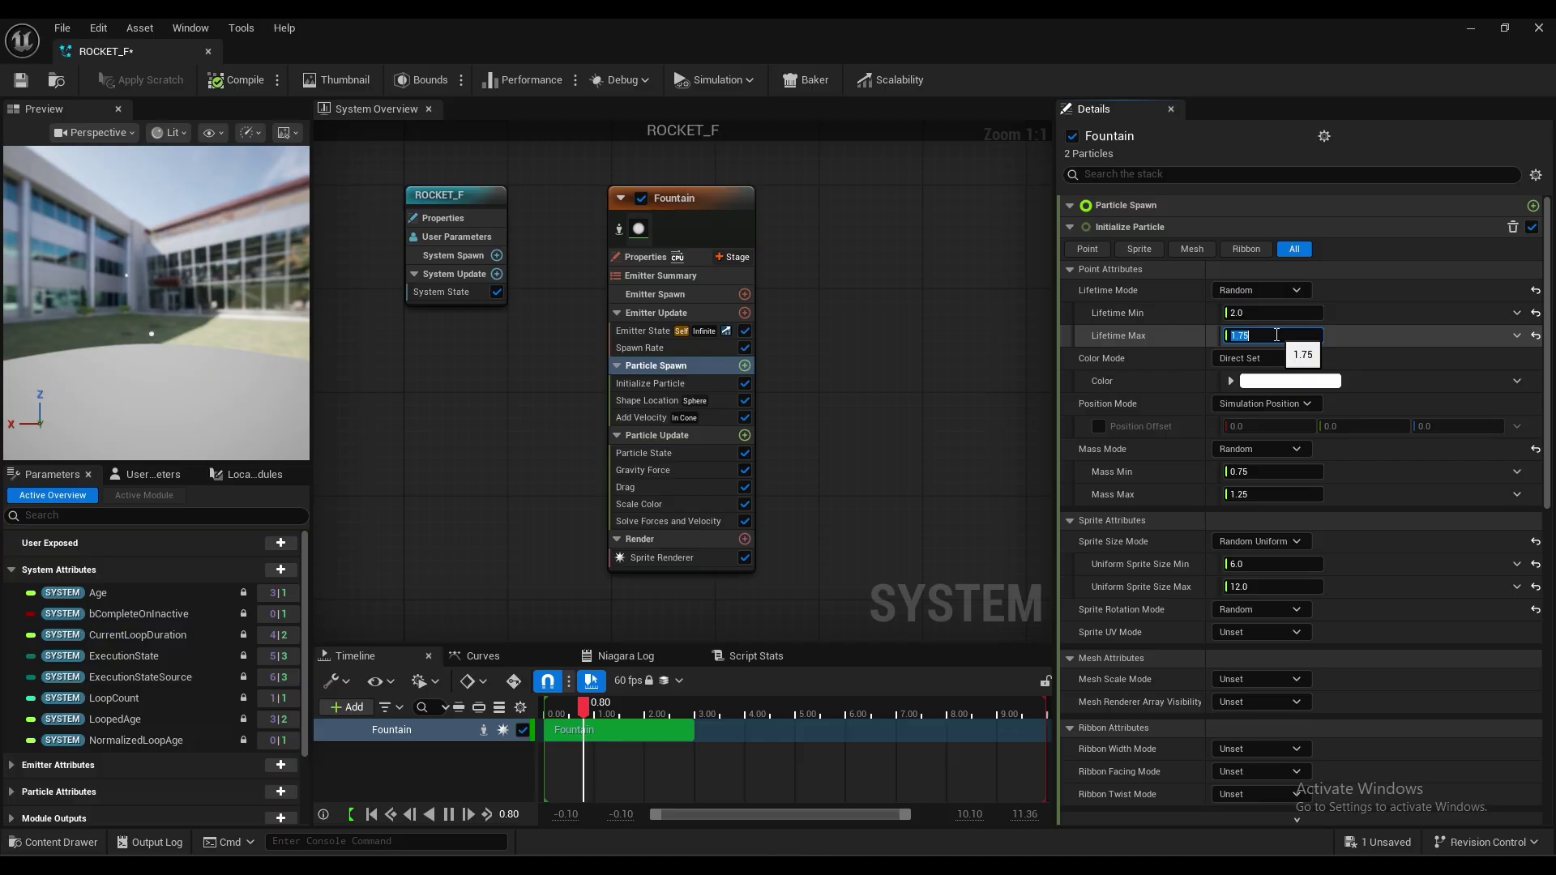
{"action": "type", "text": "4"}
{"action": "left_click", "coordinate": [1342, 335]}
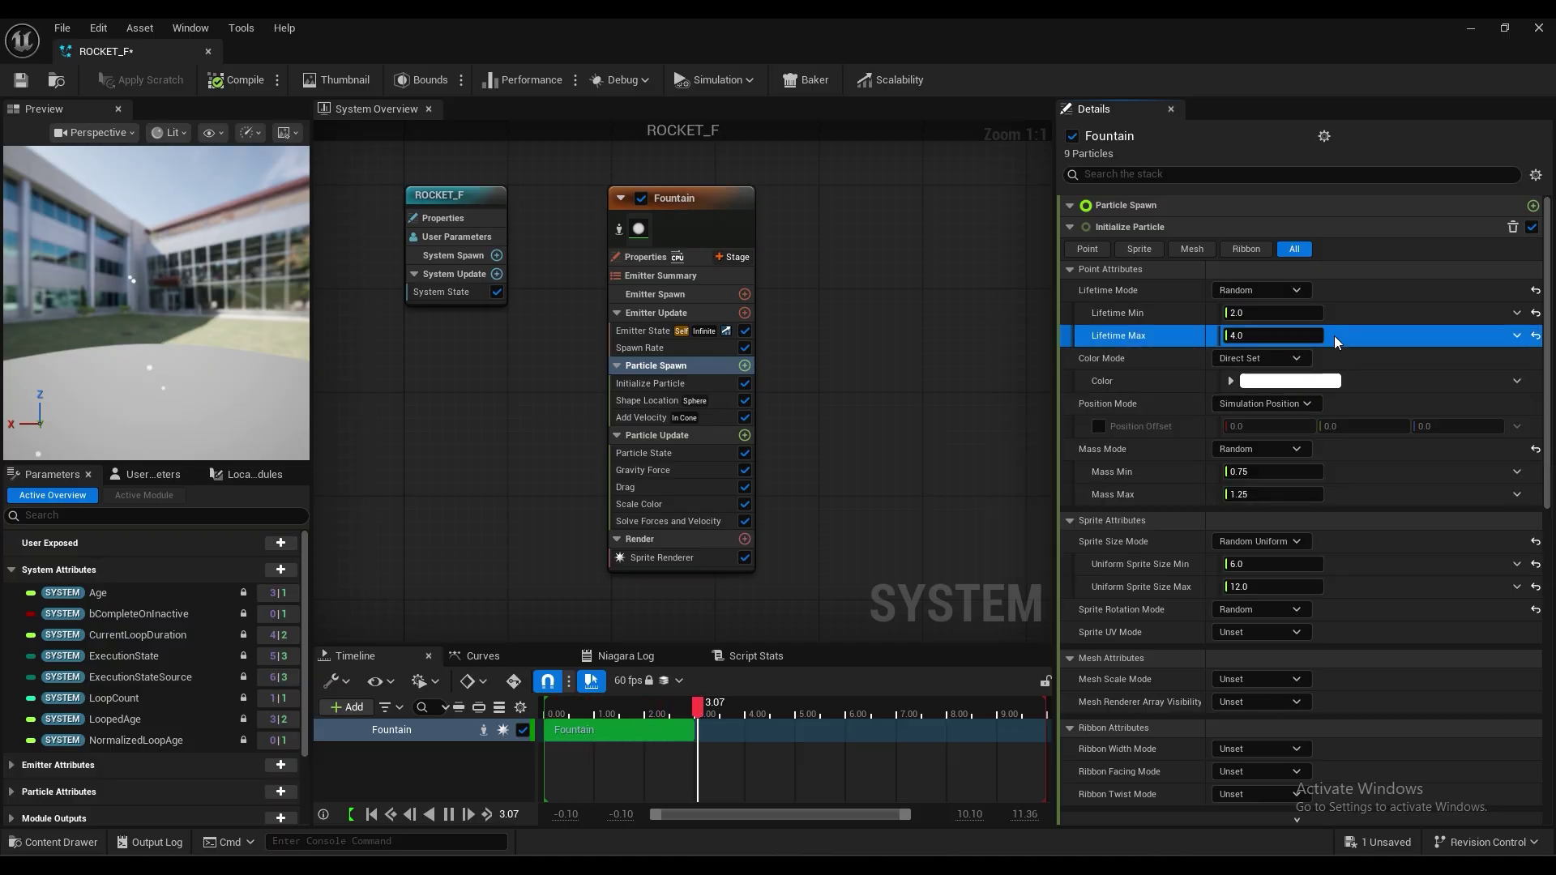
{"action": "left_click", "coordinate": [1229, 381]}
{"action": "left_click", "coordinate": [1265, 379]}
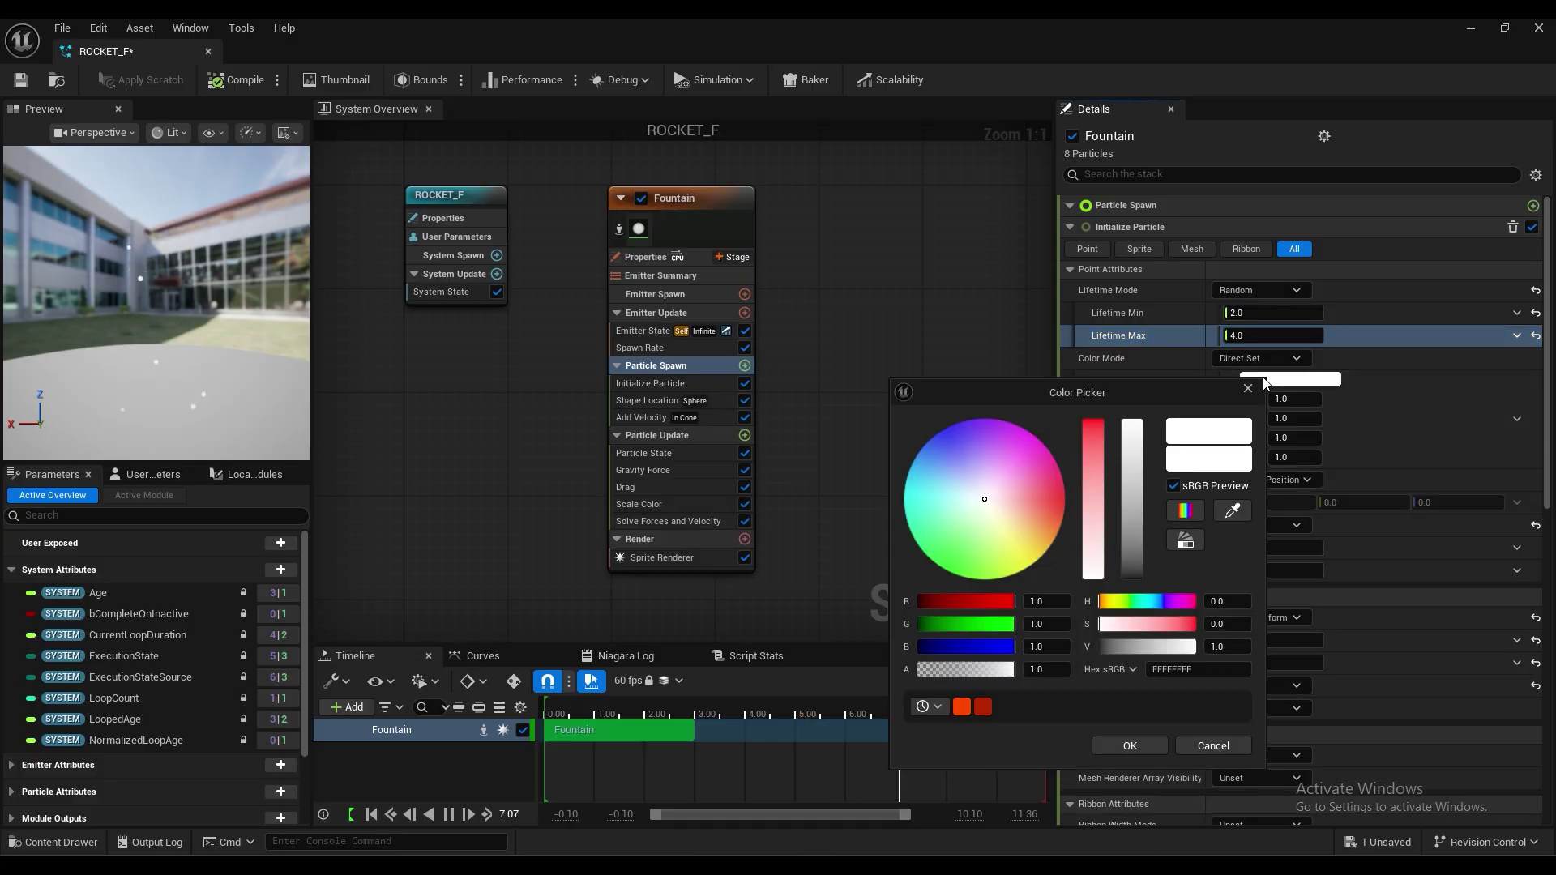
{"action": "left_click", "coordinate": [1248, 389]}
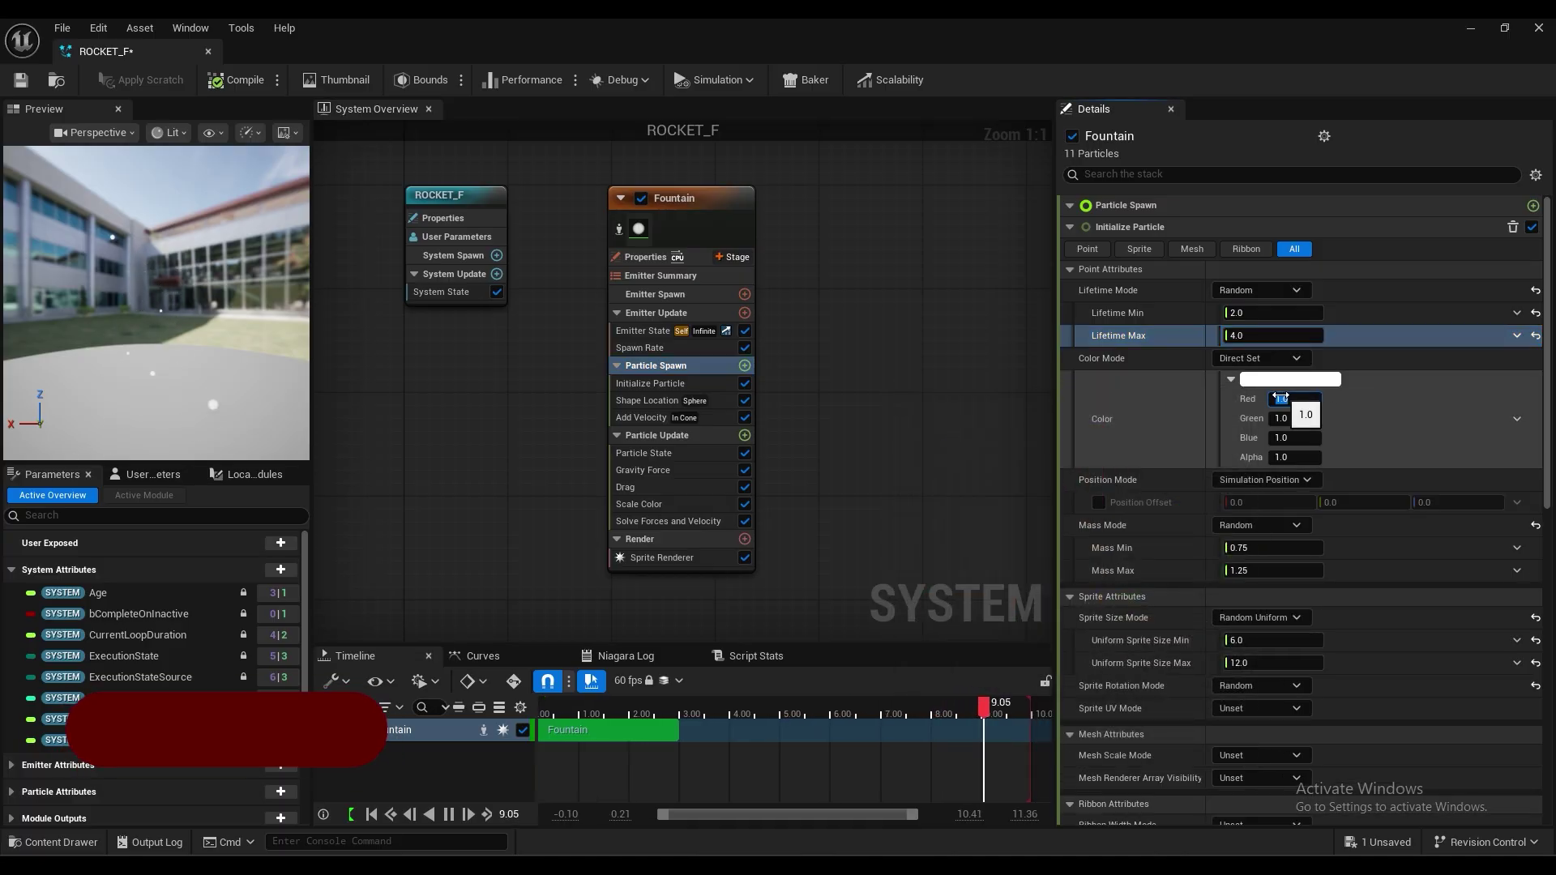
{"action": "left_click", "coordinate": [1264, 399]}
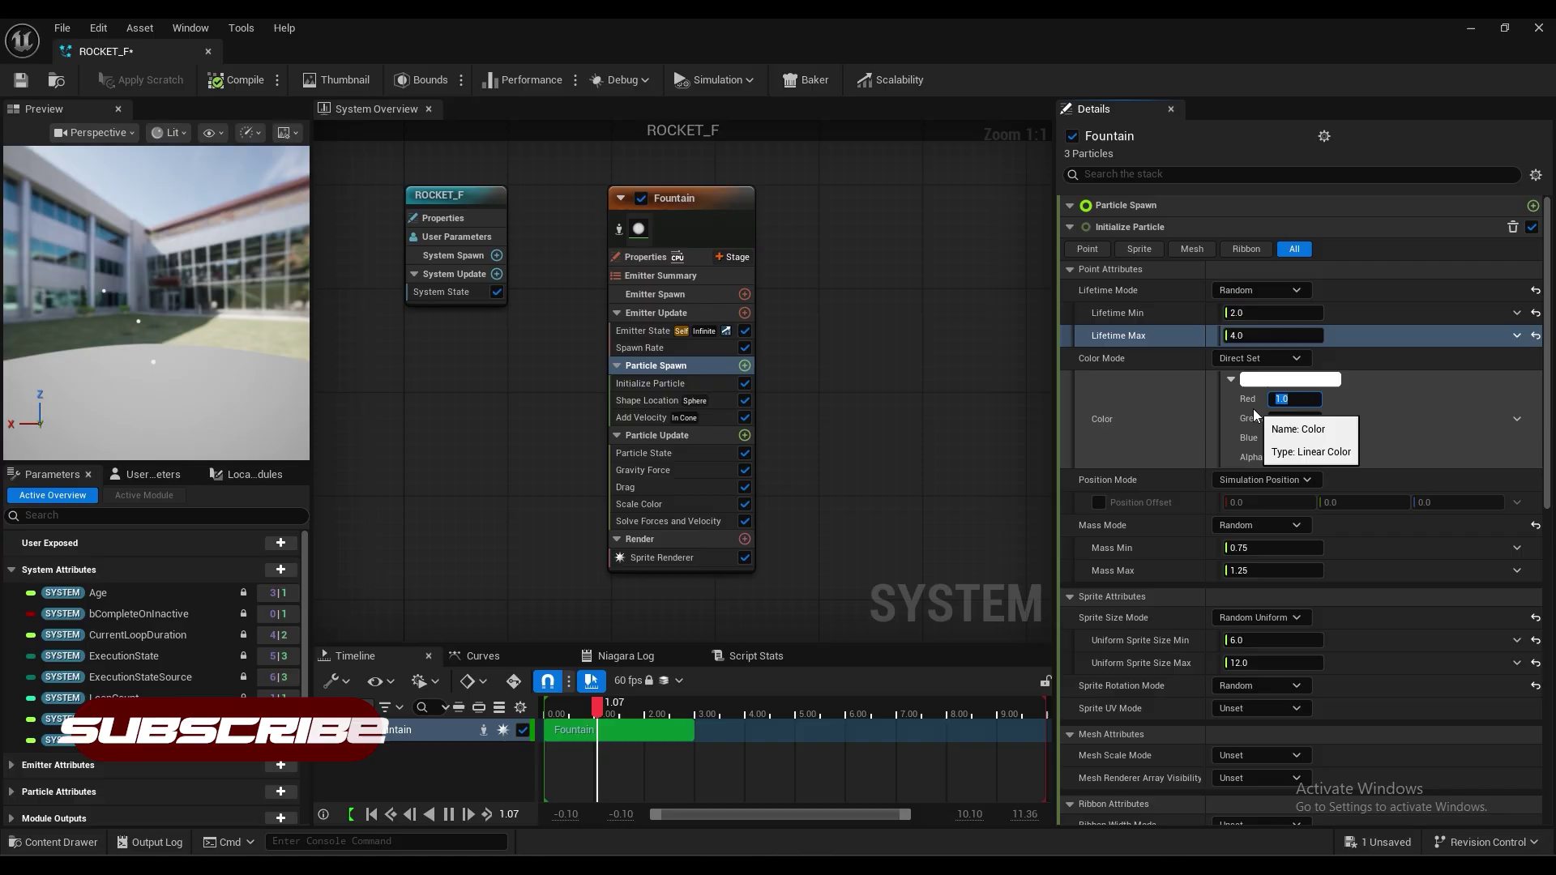
{"action": "type", "text": "50"}
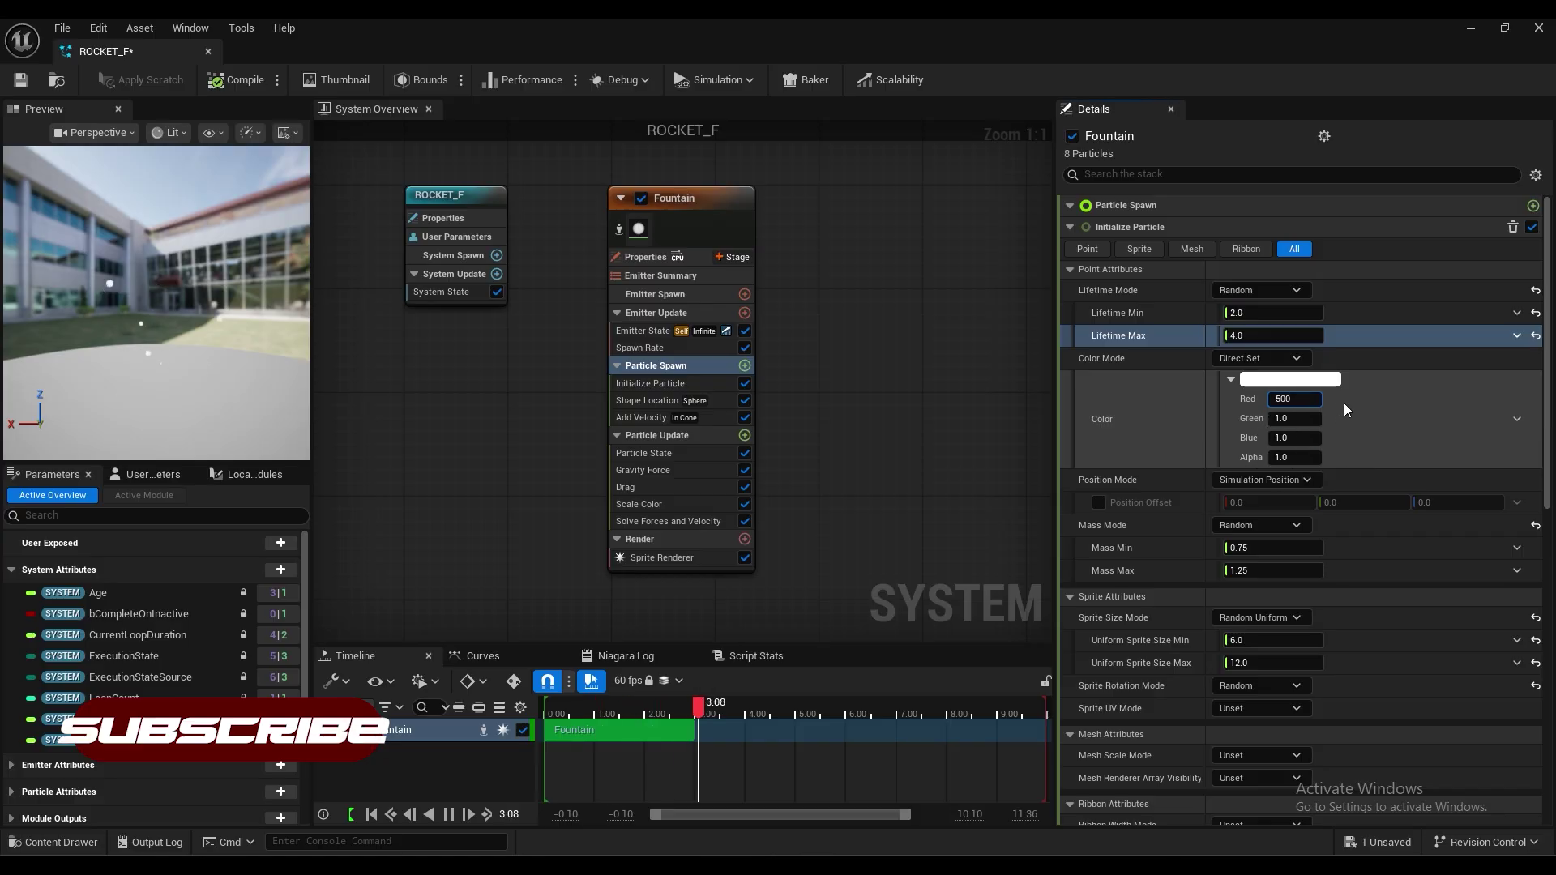
{"action": "type", "text": "0"}
{"action": "key", "text": "Return"}
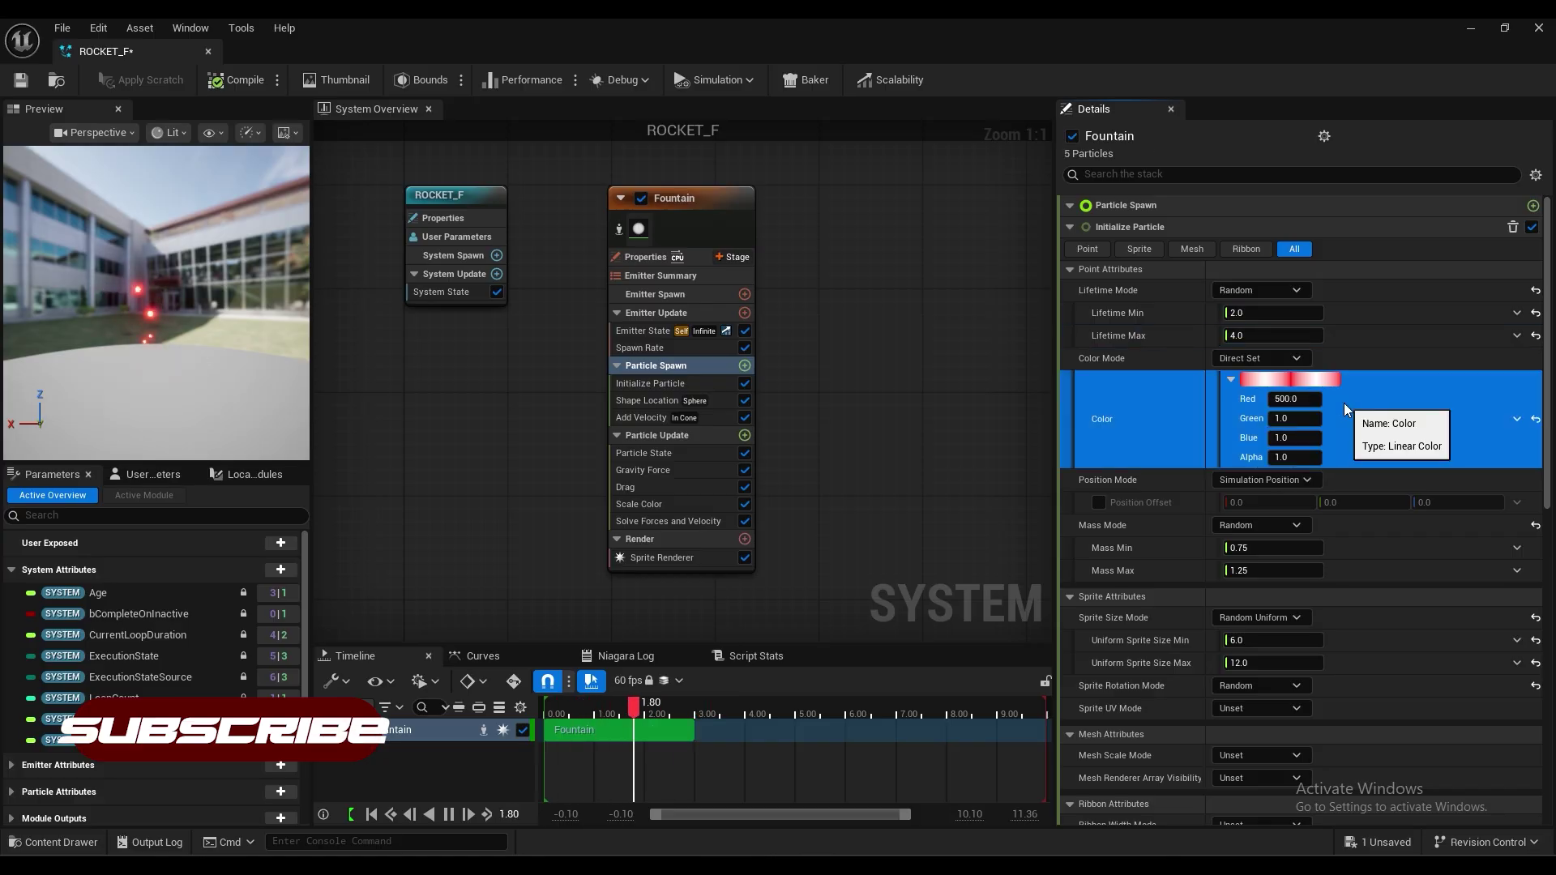
{"action": "left_click", "coordinate": [1231, 378]}
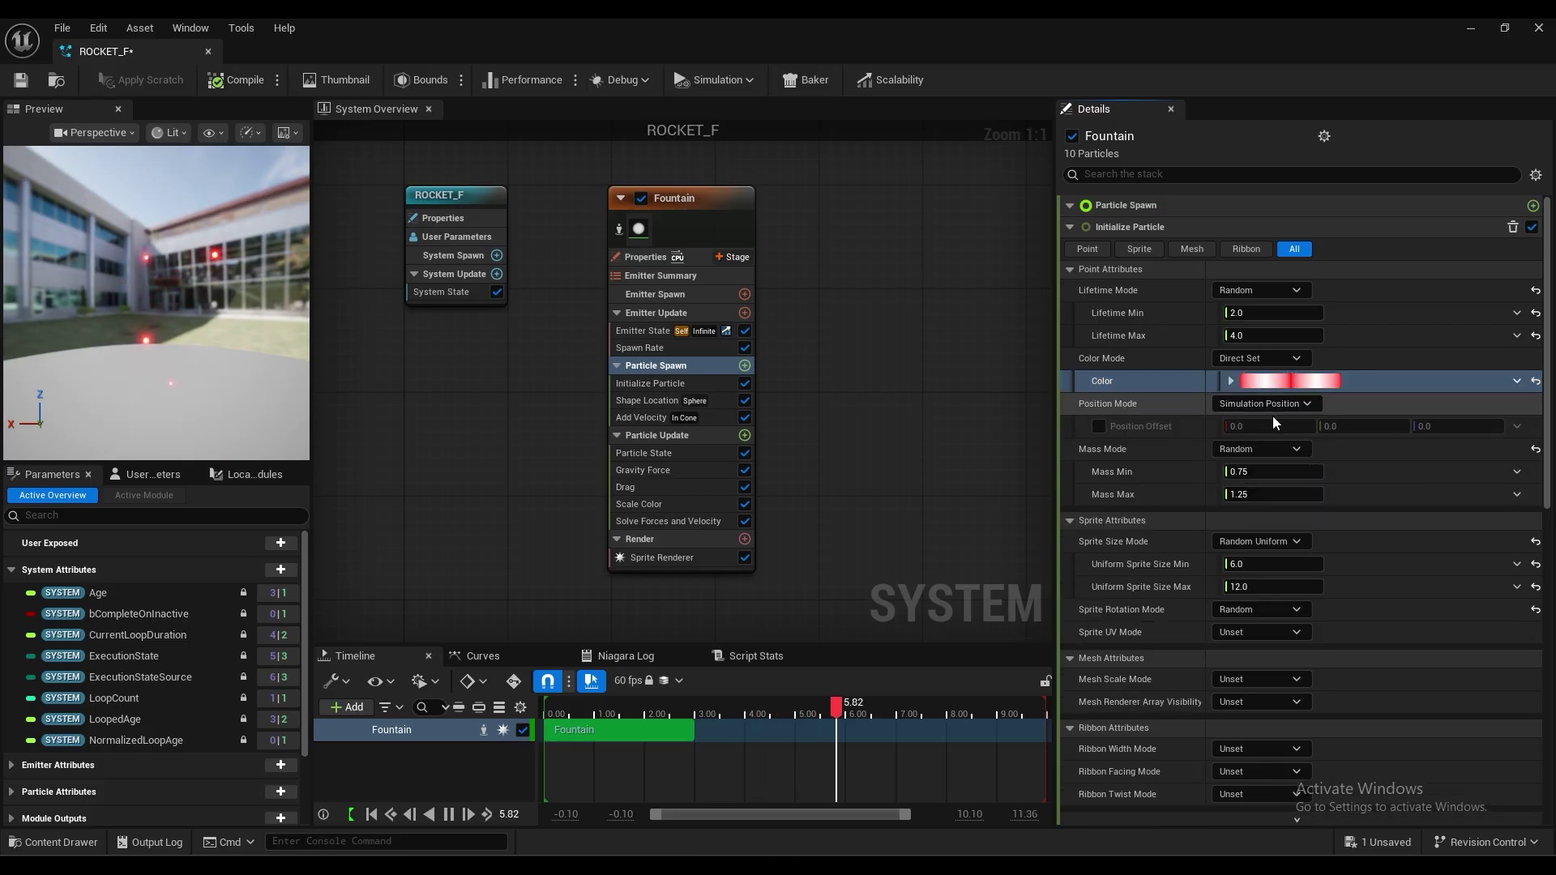
{"action": "left_click", "coordinate": [1279, 406]}
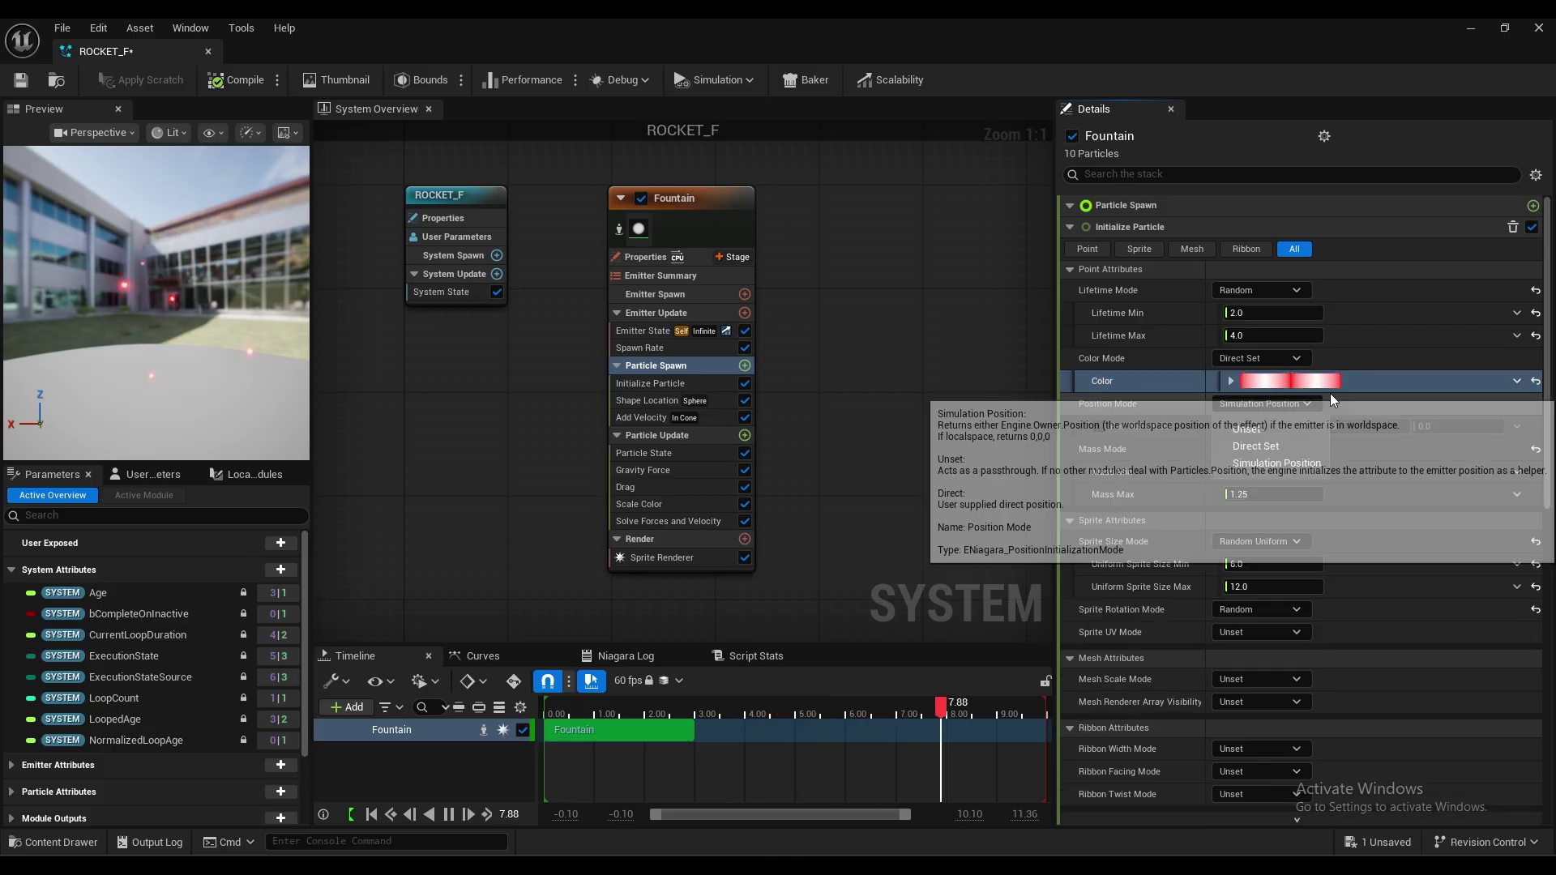
{"action": "left_click", "coordinate": [1396, 378]}
{"action": "left_click", "coordinate": [1396, 379]}
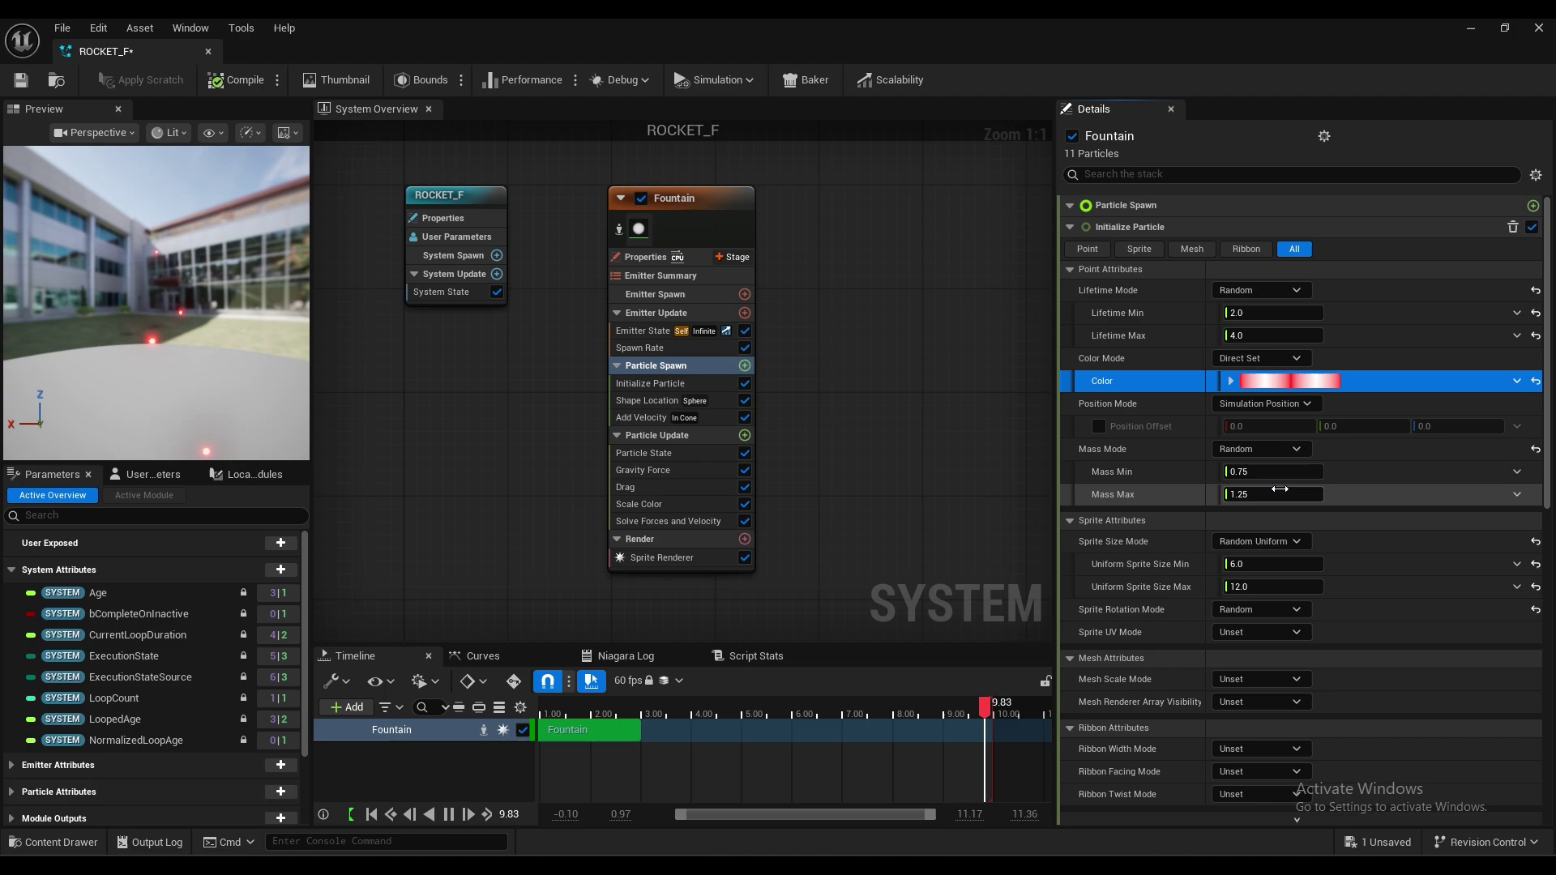
Step: Switch Sprite Size Mode to Non-Uniform and try several width and height values
{"action": "left_click", "coordinate": [1274, 539]}
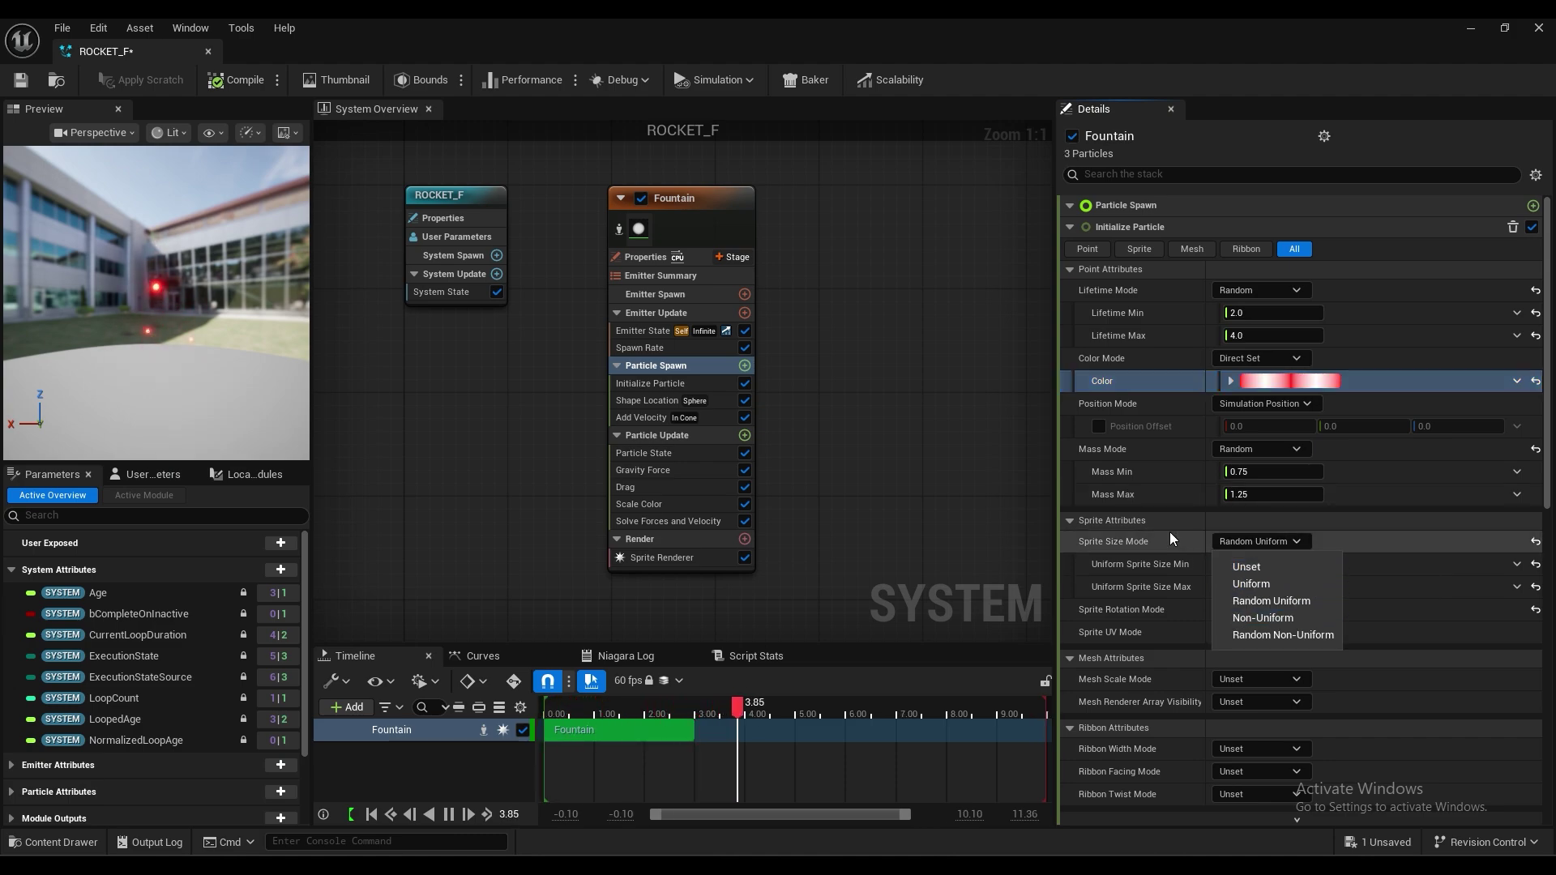
{"action": "left_click", "coordinate": [1261, 618]}
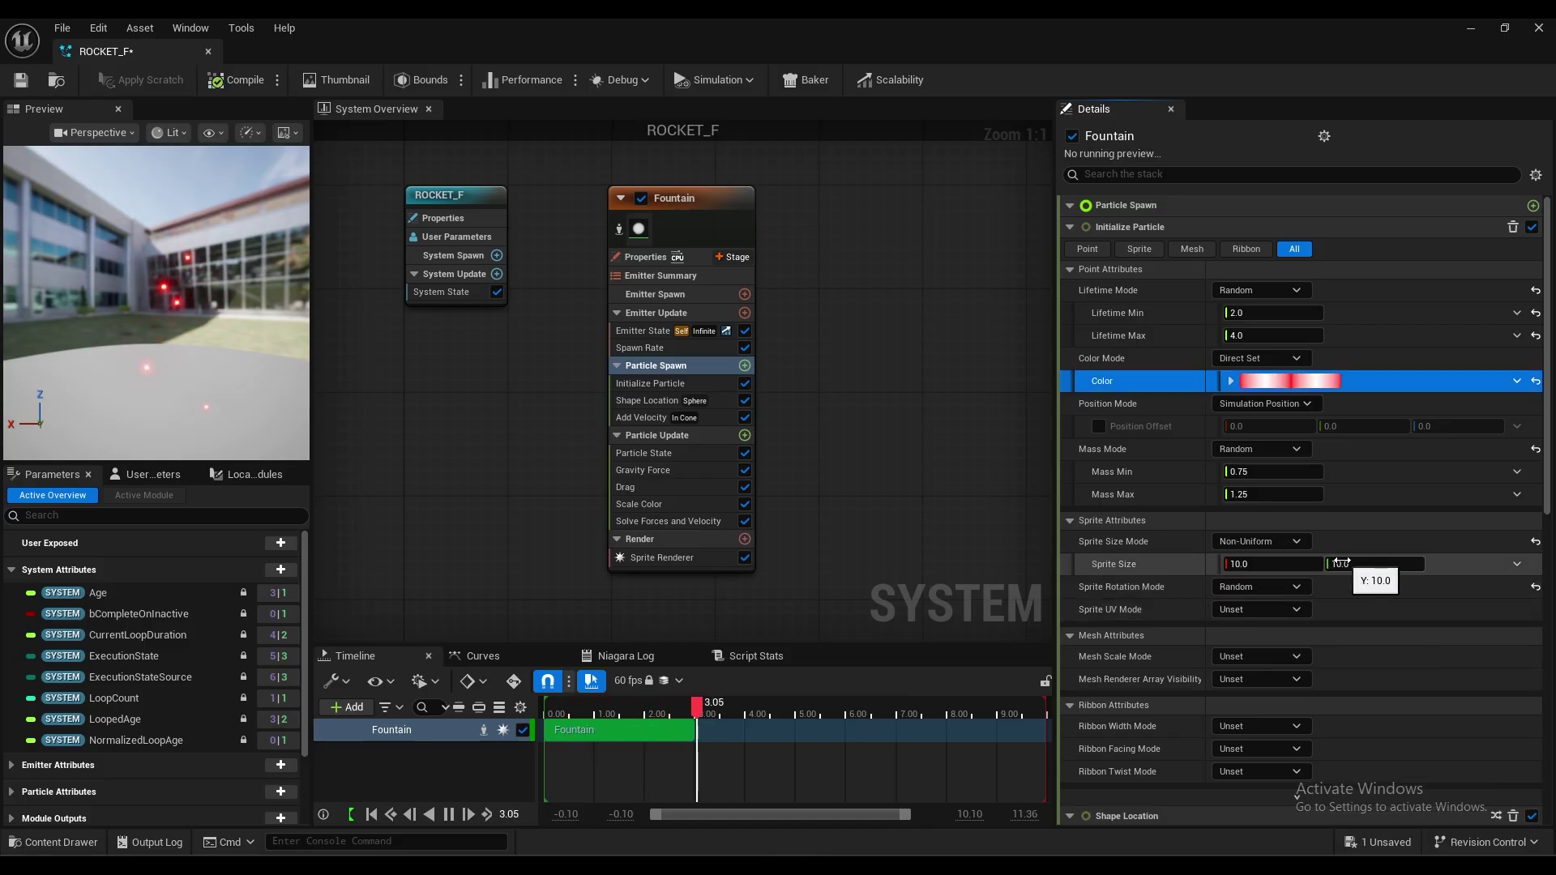
{"action": "left_click", "coordinate": [1337, 563]}
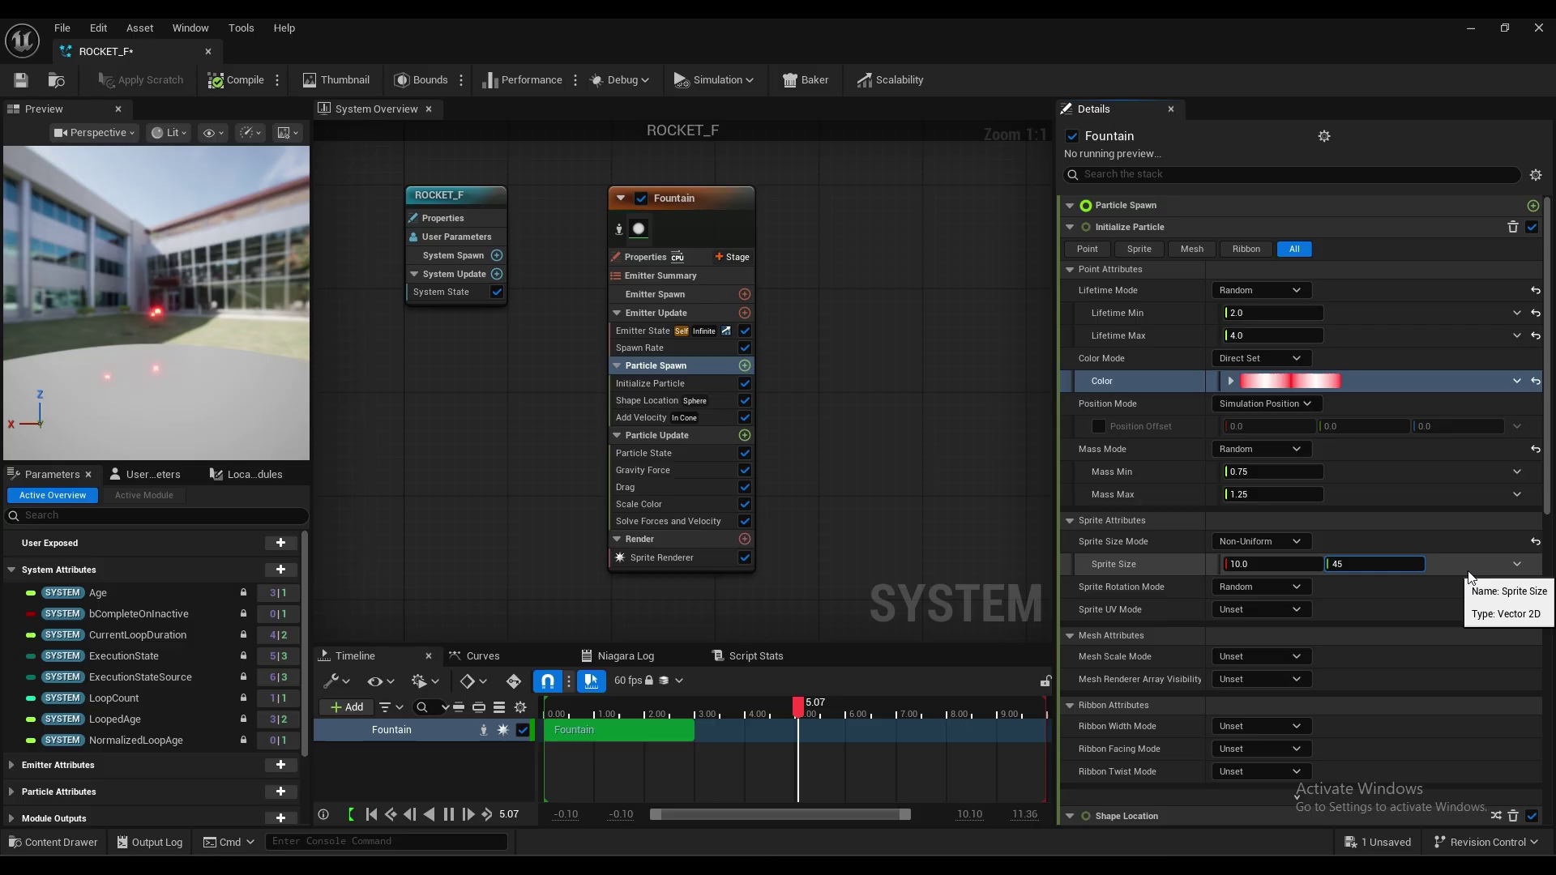
{"action": "type", "text": "45"}
{"action": "key", "text": "Return"}
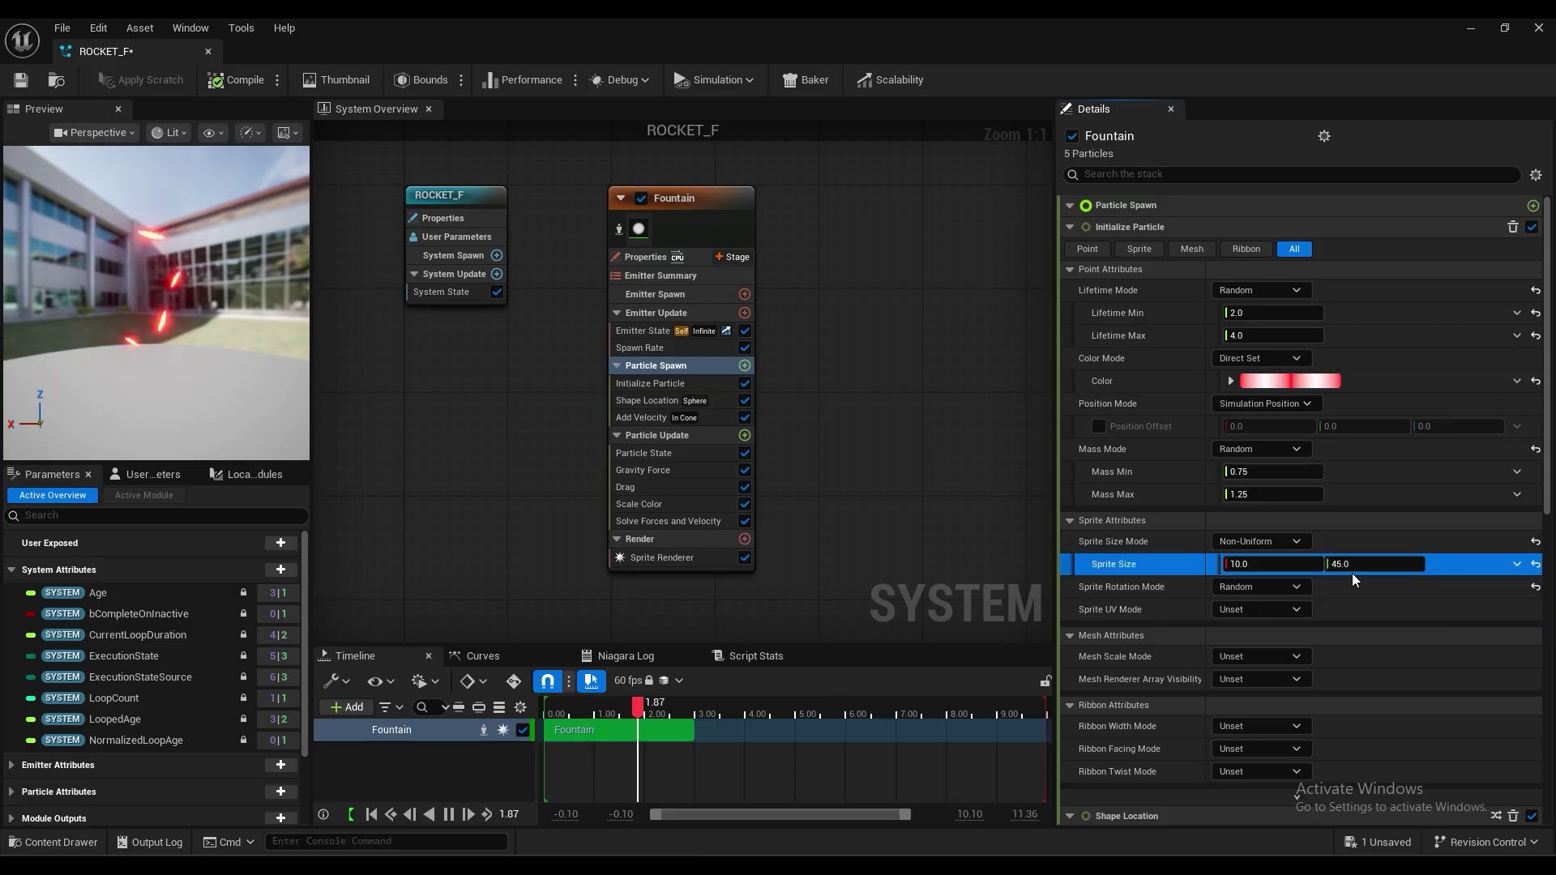
{"action": "left_click", "coordinate": [1297, 563]}
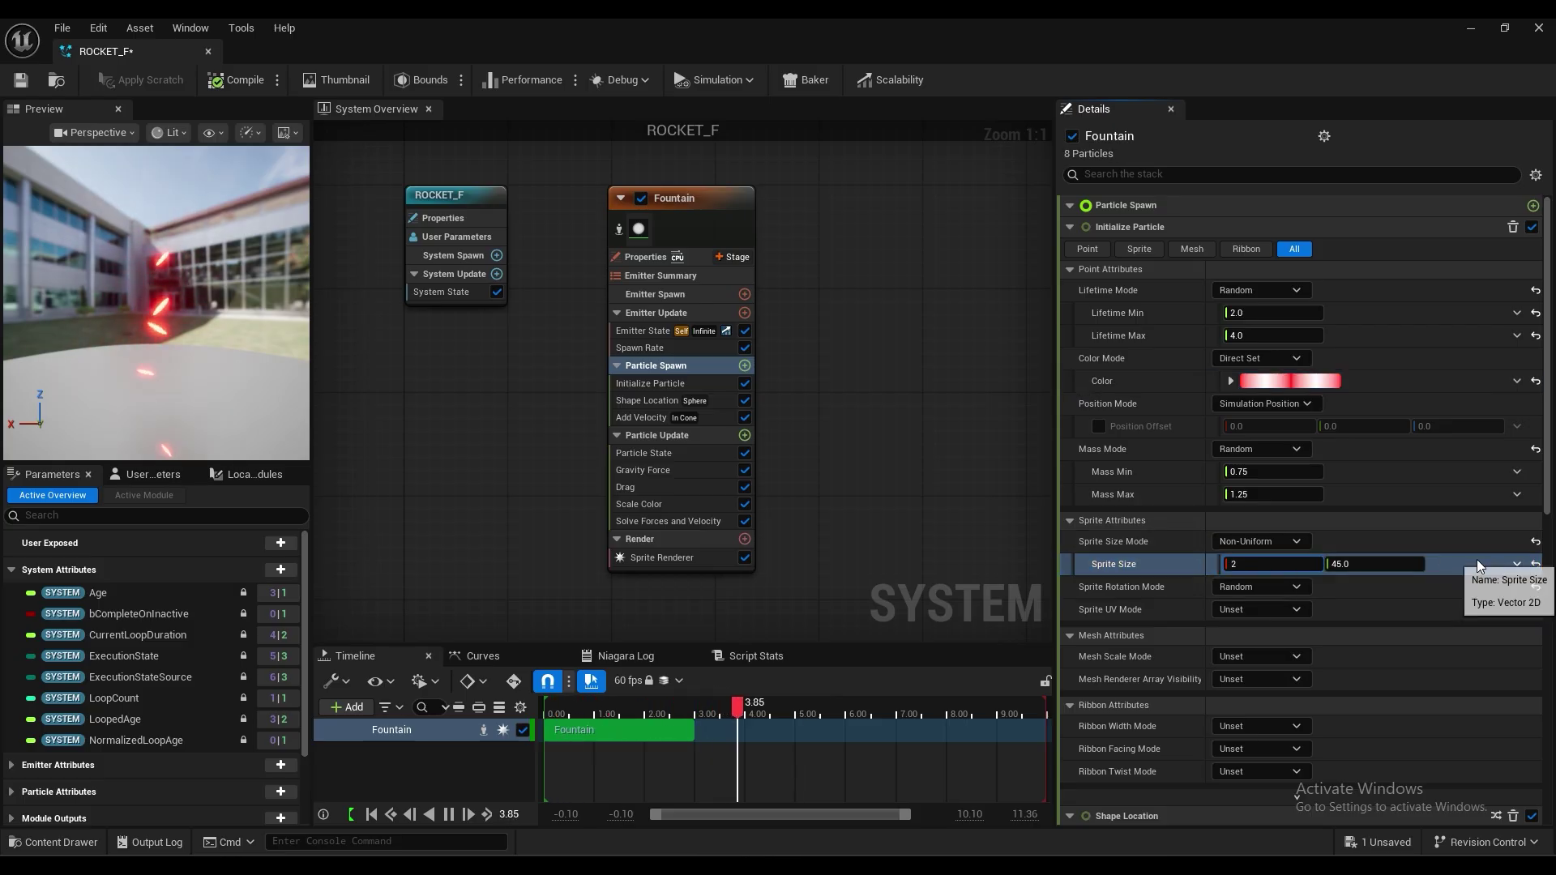
{"action": "type", "text": "2"}
{"action": "key", "text": "Return"}
{"action": "left_click", "coordinate": [1275, 564]}
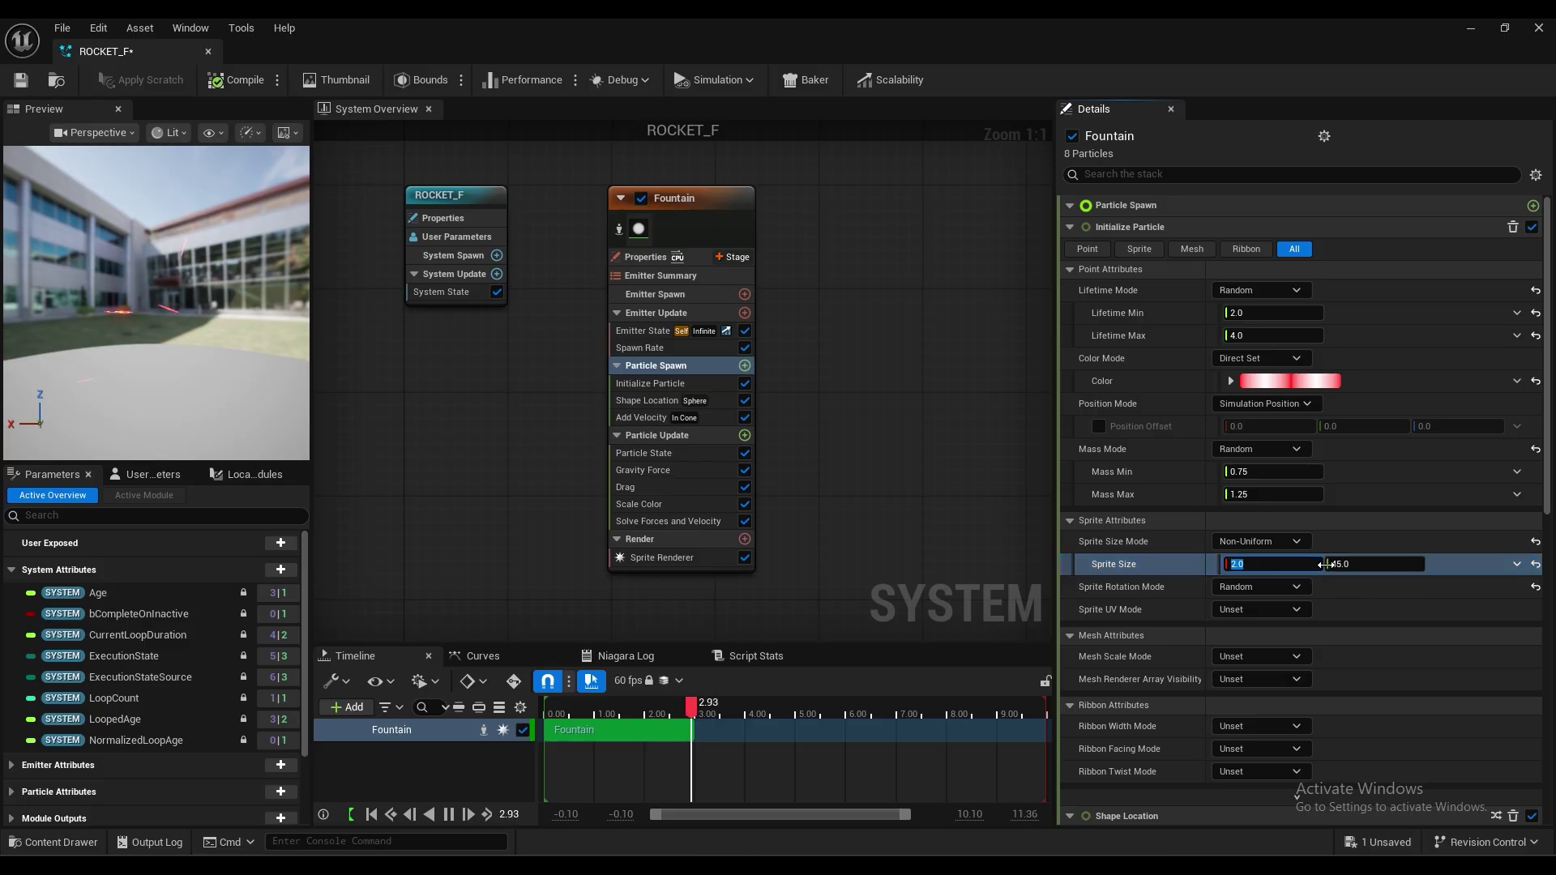
{"action": "type", "text": "25"}
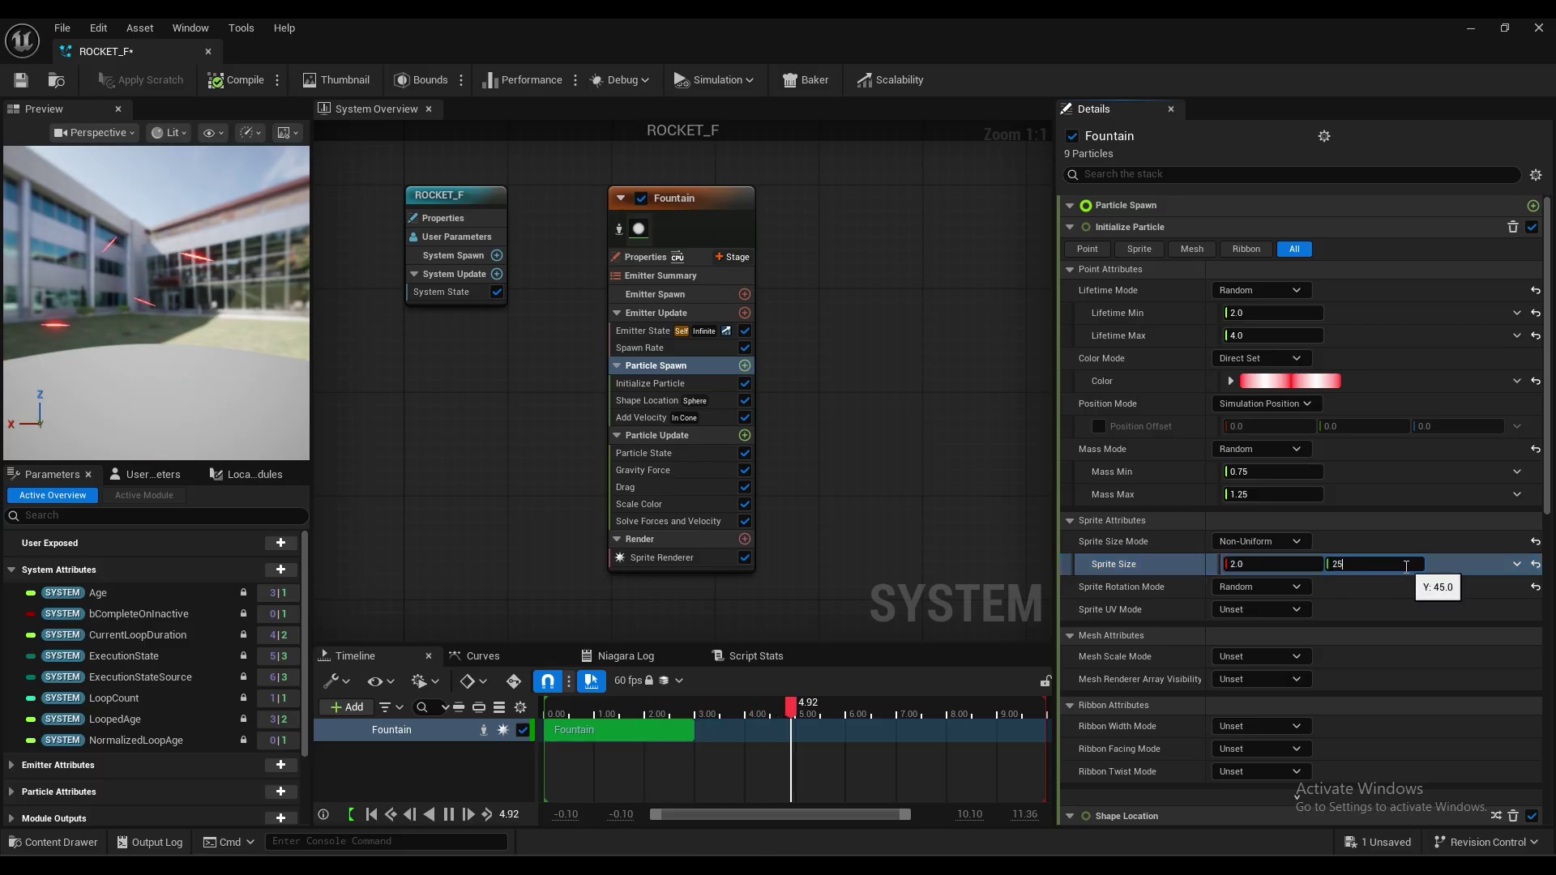
{"action": "key", "text": "Return"}
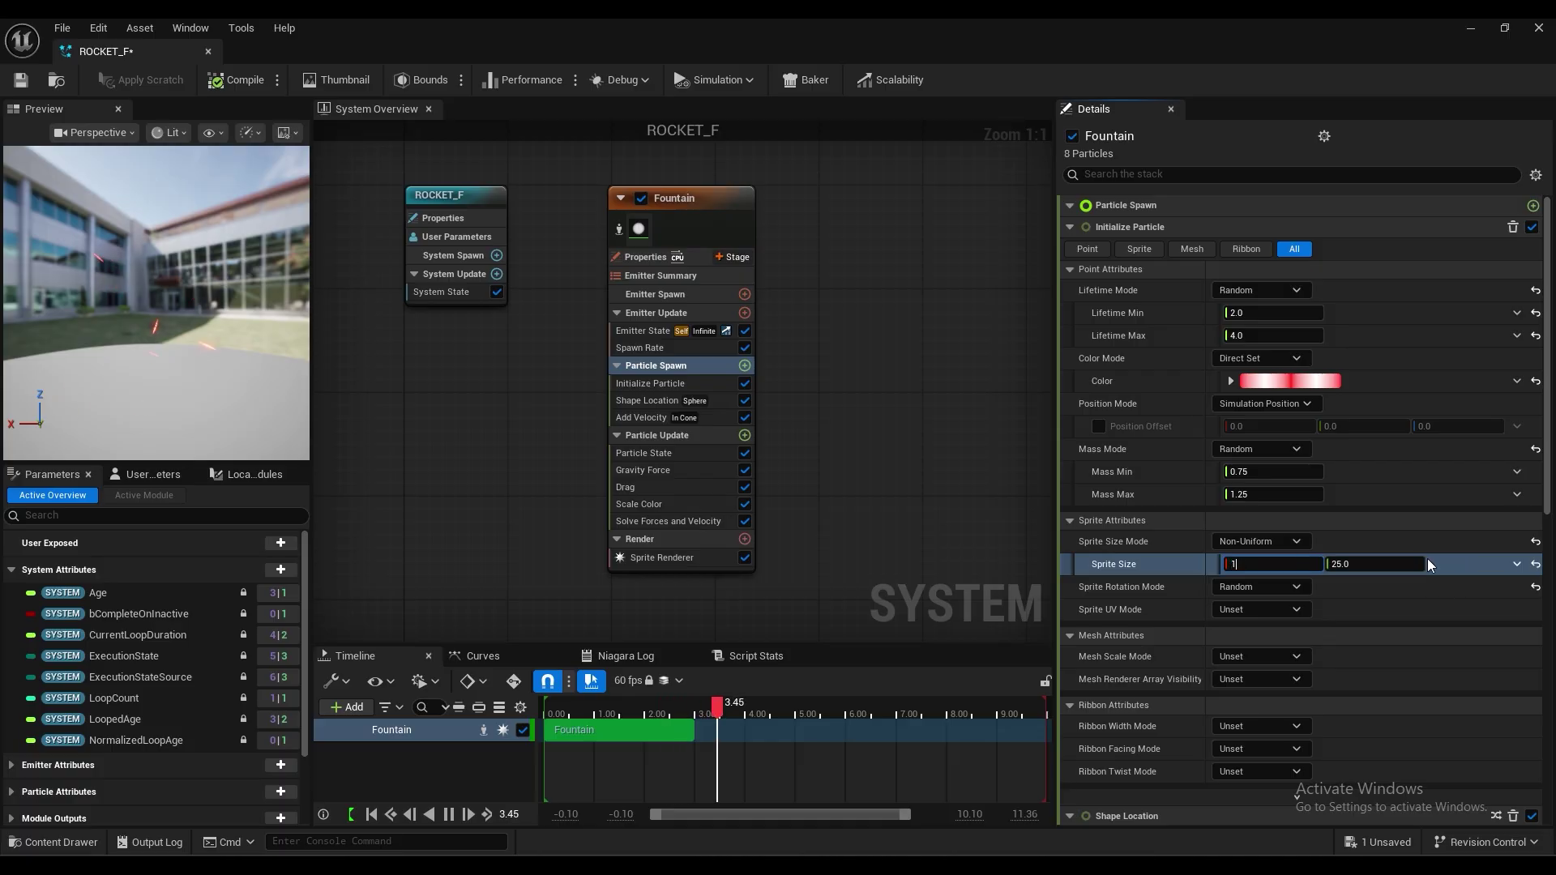
{"action": "key", "text": "Return"}
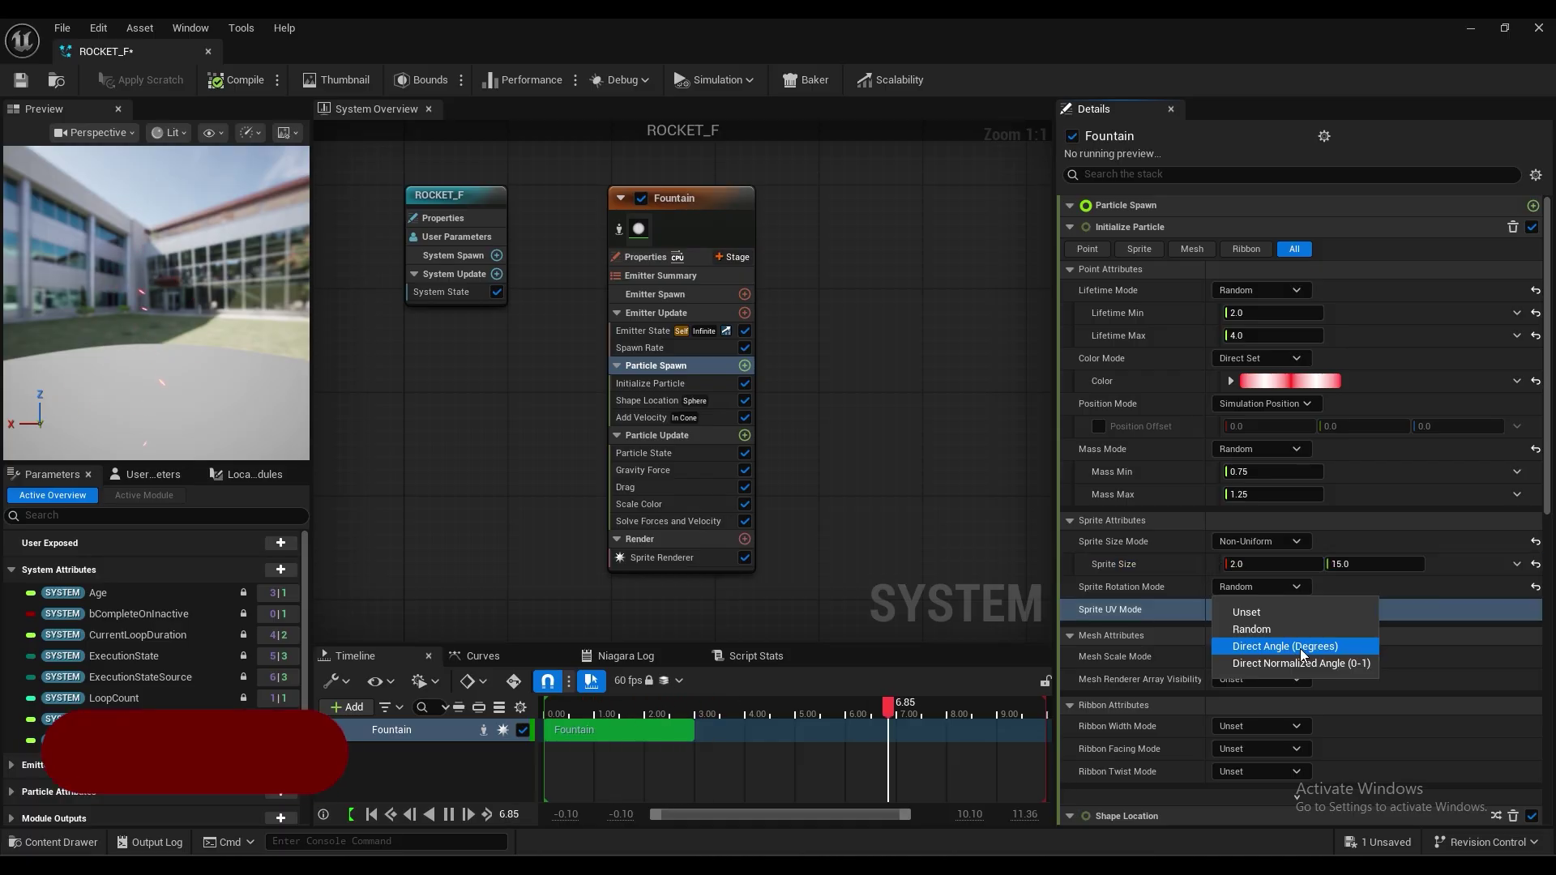
Step: Set Sprite Rotation Mode to Direct Angle (Degrees) and sprite size to 4.0 by 18.0
{"action": "left_click", "coordinate": [1300, 648]}
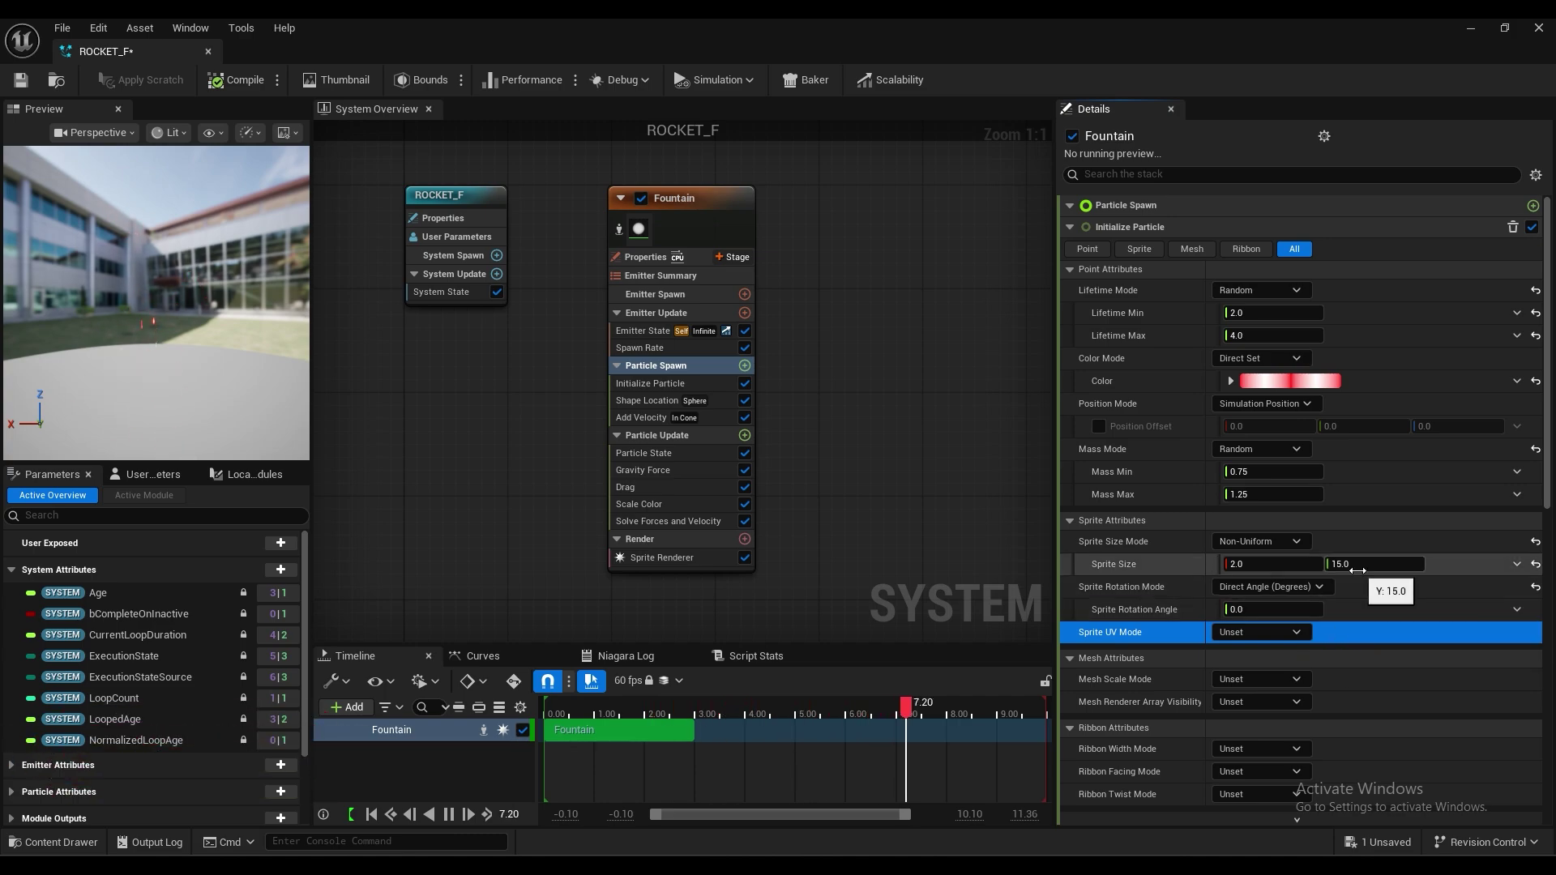
{"action": "left_click_drag", "start_coordinate": [1358, 570], "coordinate": [1378, 571]}
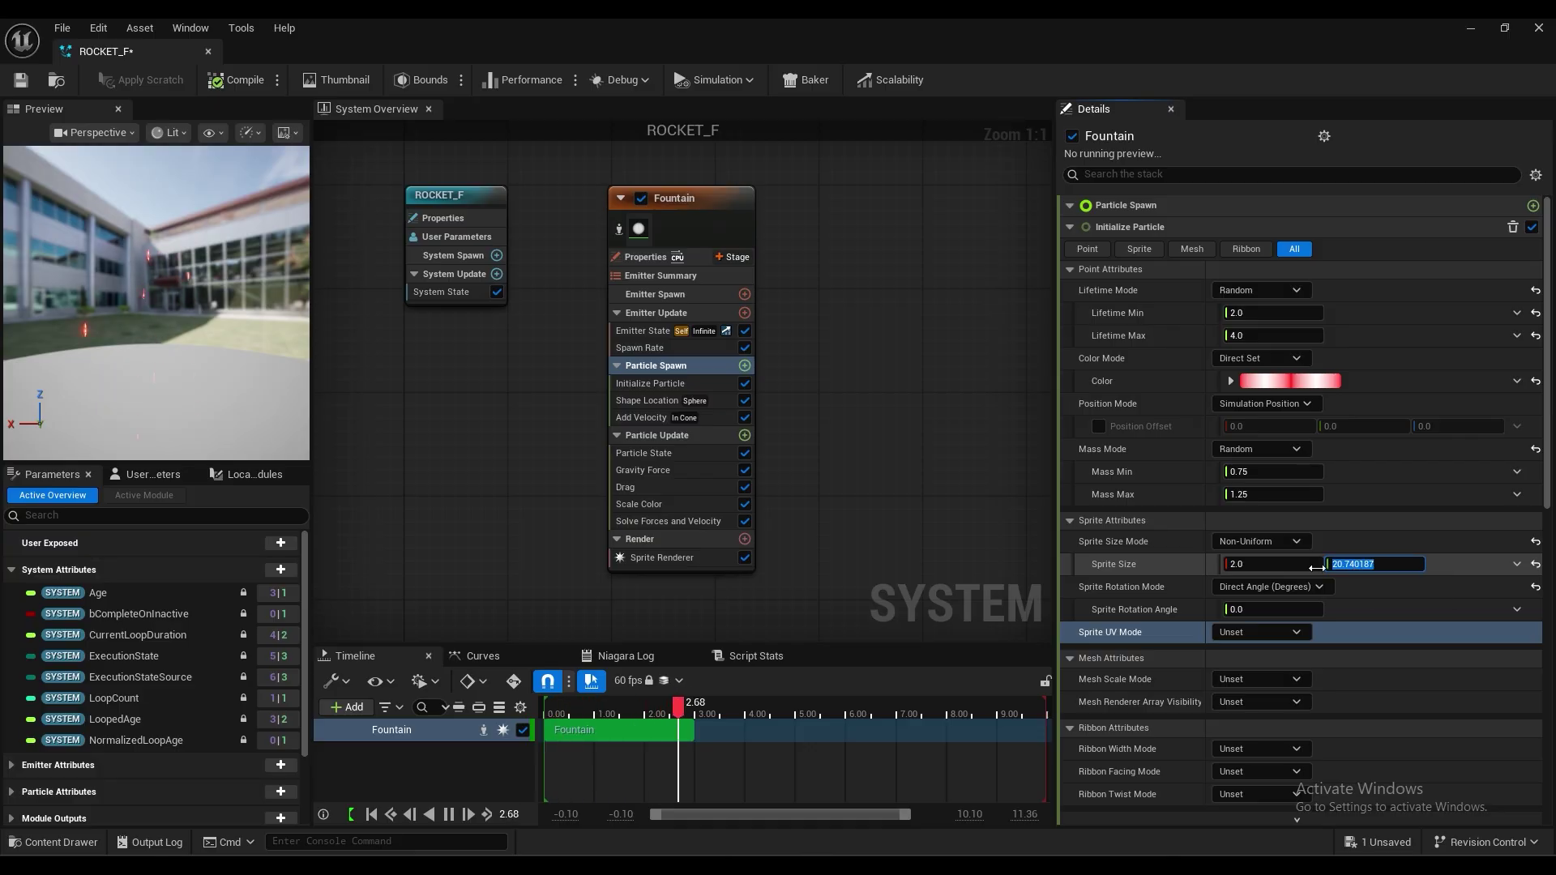
{"action": "type", "text": "4"}
{"action": "left_click", "coordinate": [1388, 546]}
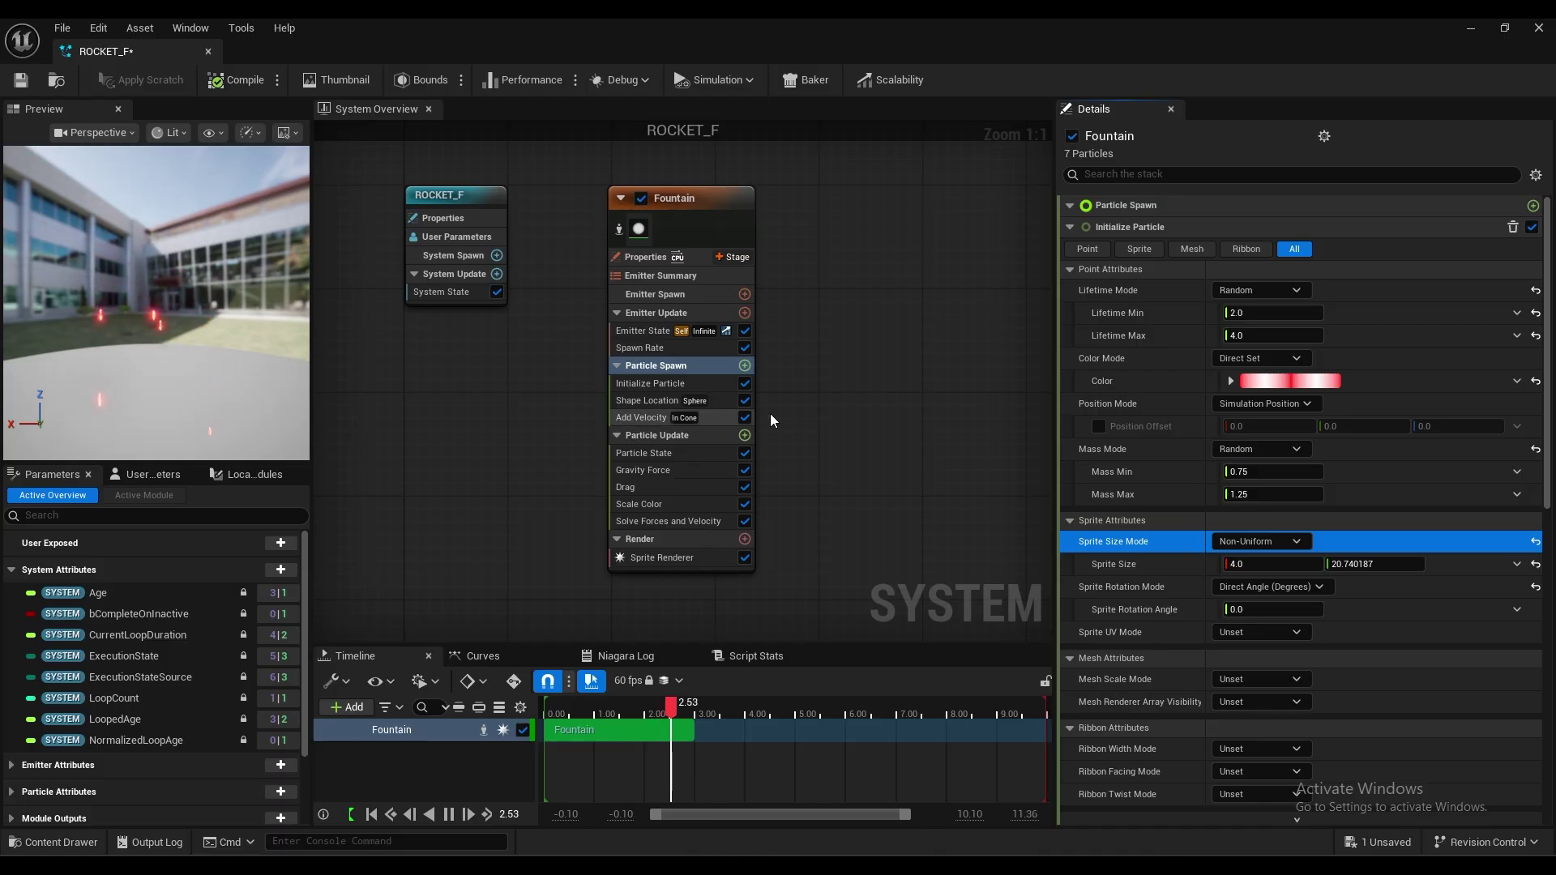
{"action": "left_click", "coordinate": [1370, 565]}
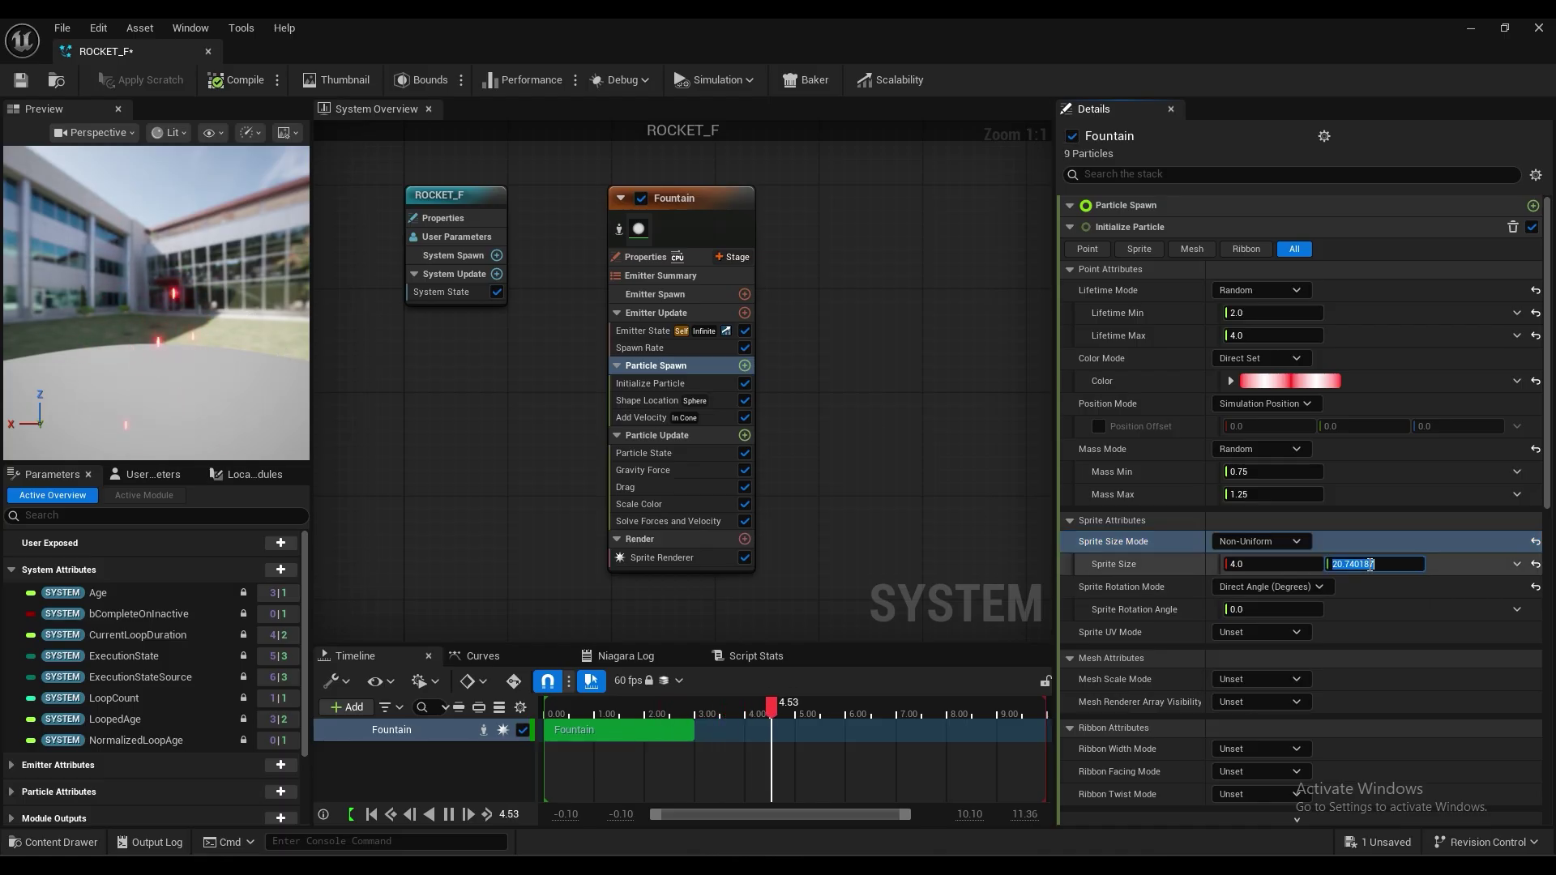
{"action": "type", "text": "18"}
{"action": "key", "text": "Return"}
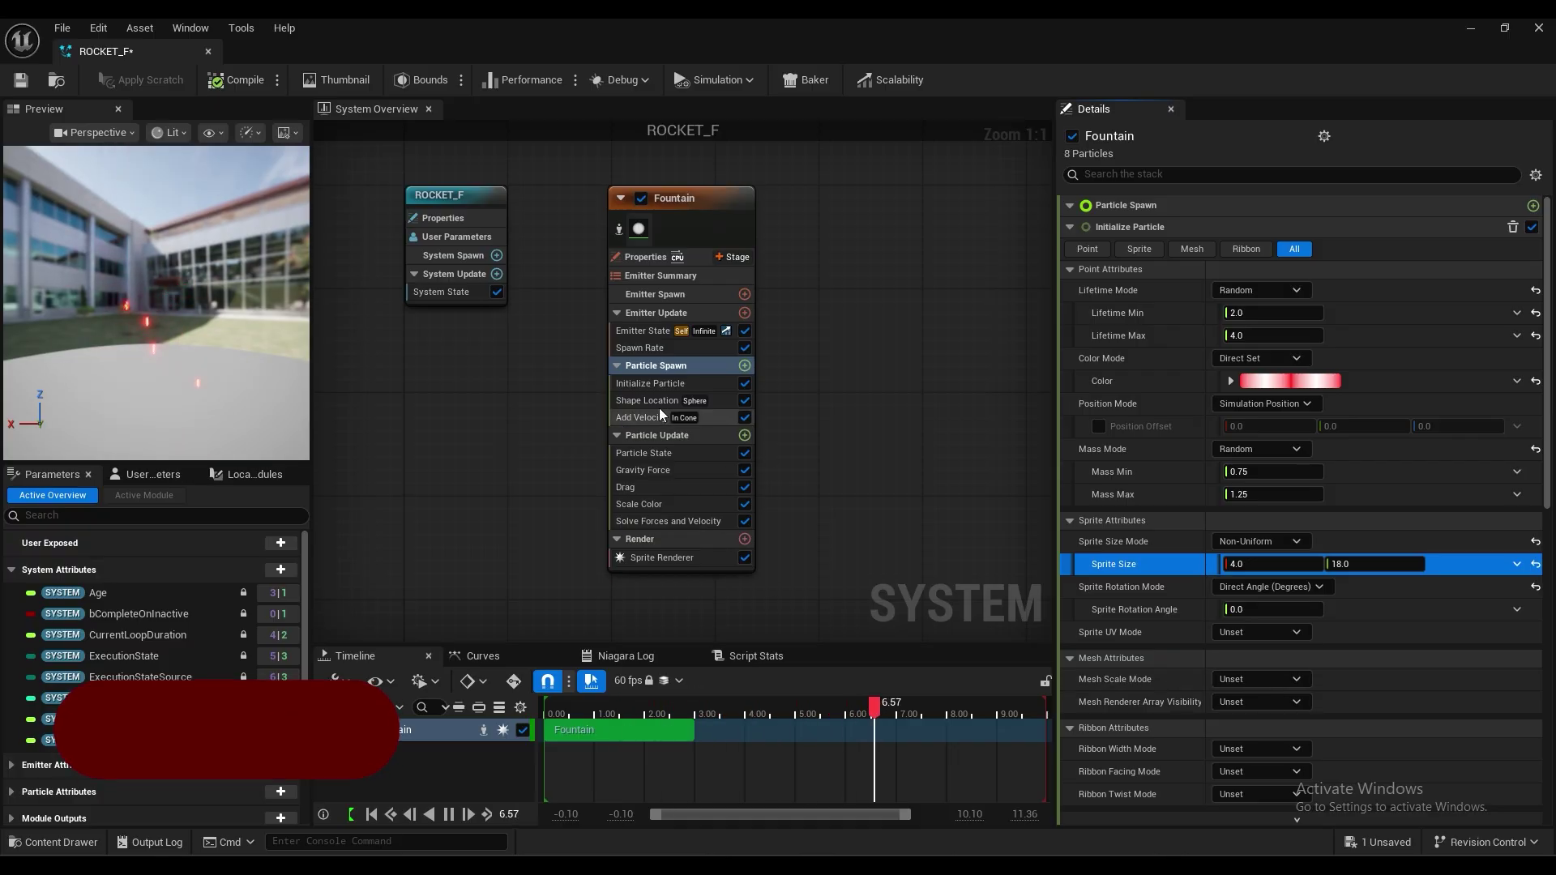
Step: Recheck Initialize Particle's lifetime mode, keeping it Random
{"action": "left_click", "coordinate": [651, 383]}
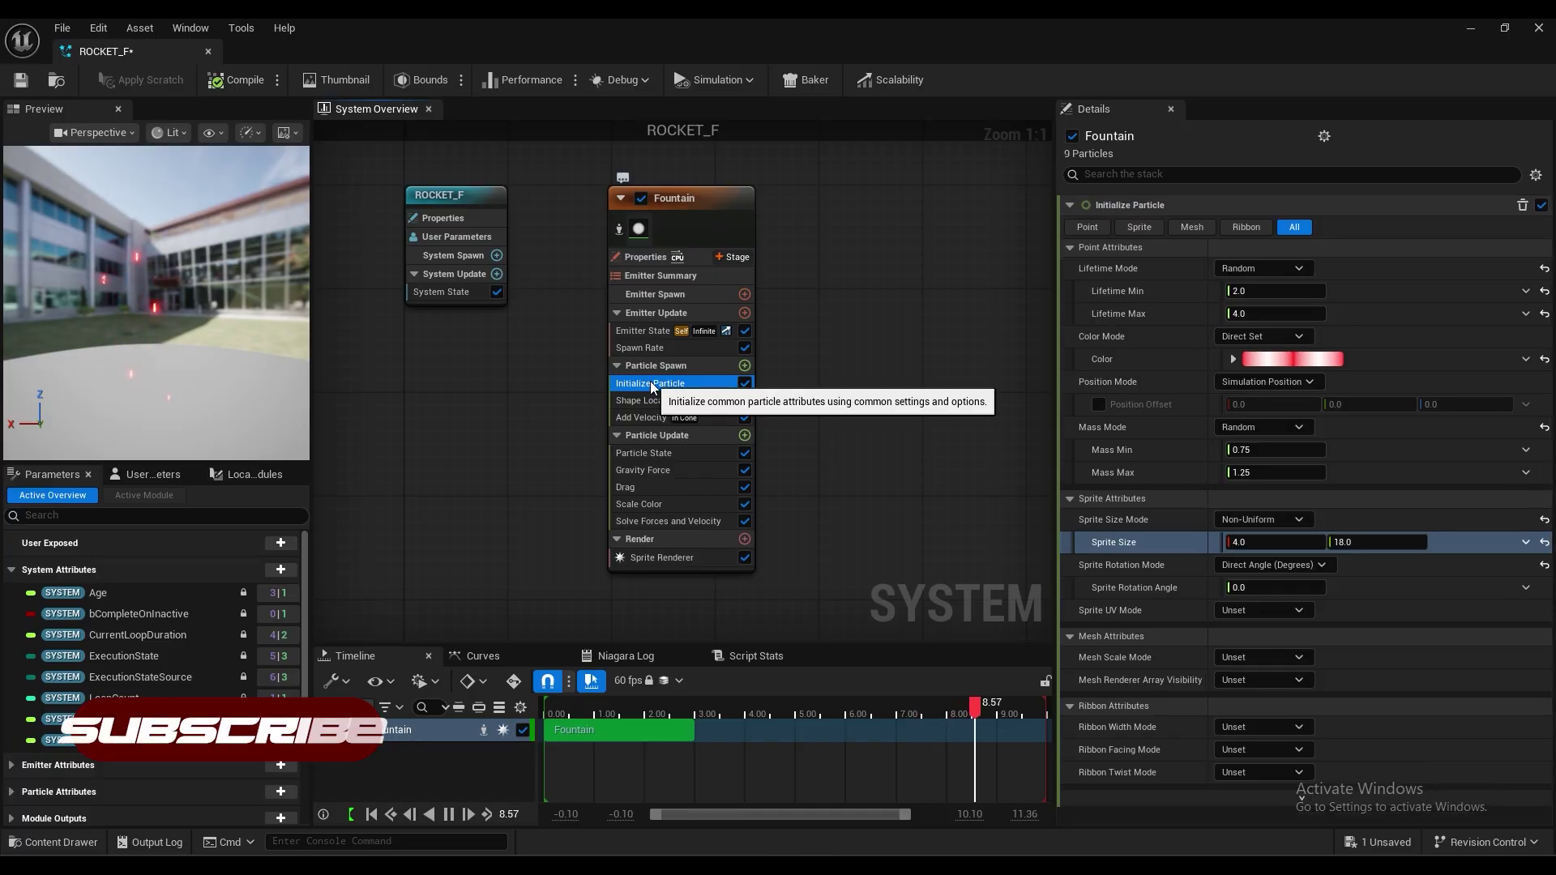
{"action": "left_click", "coordinate": [1258, 265]}
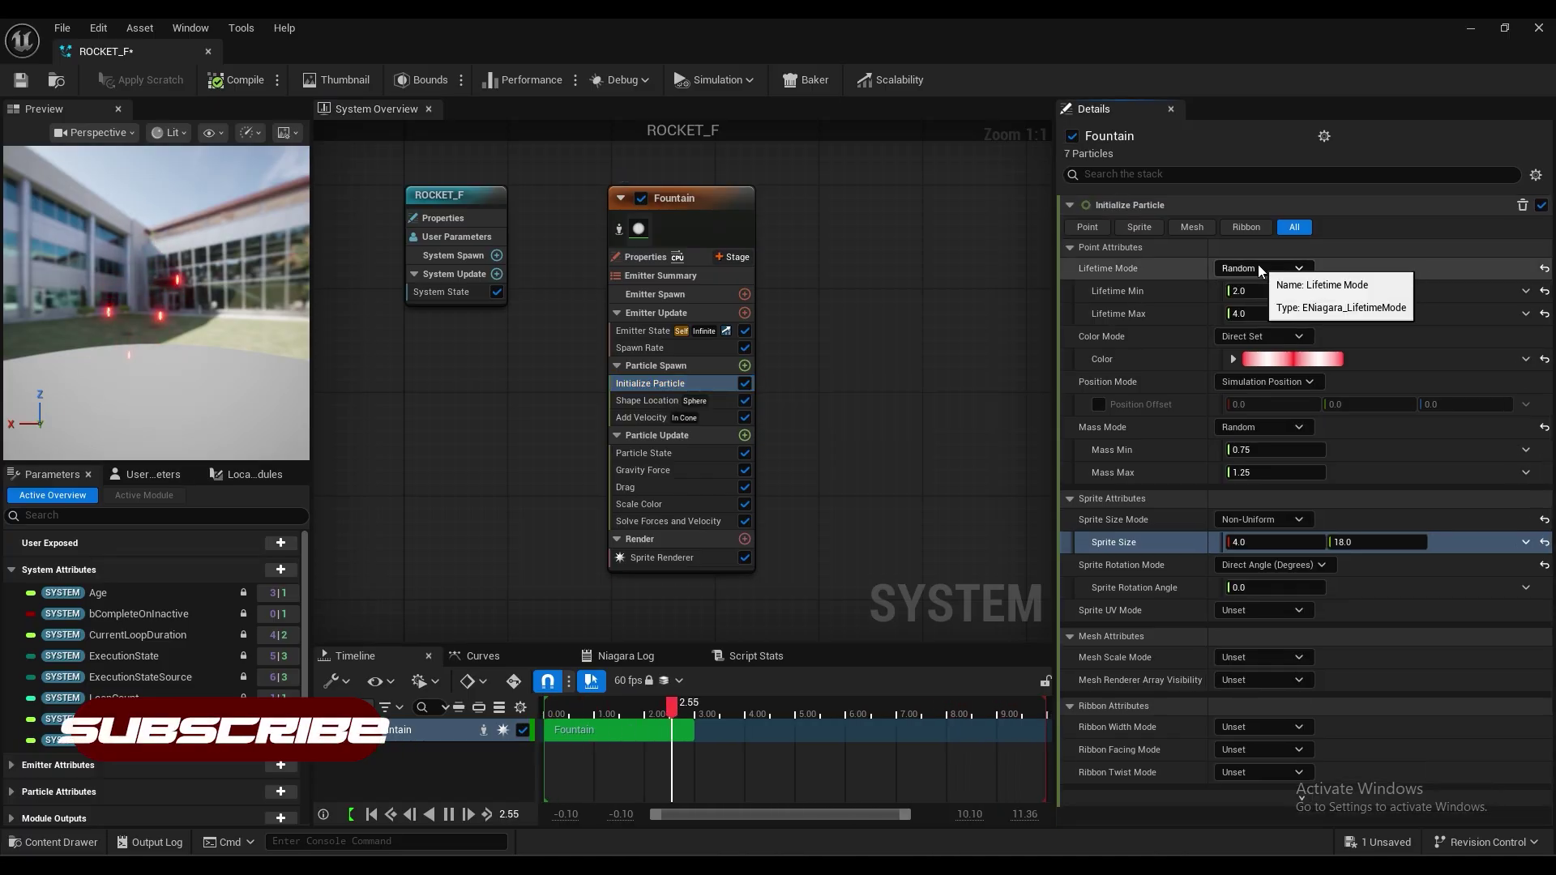
{"action": "left_click", "coordinate": [1278, 267]}
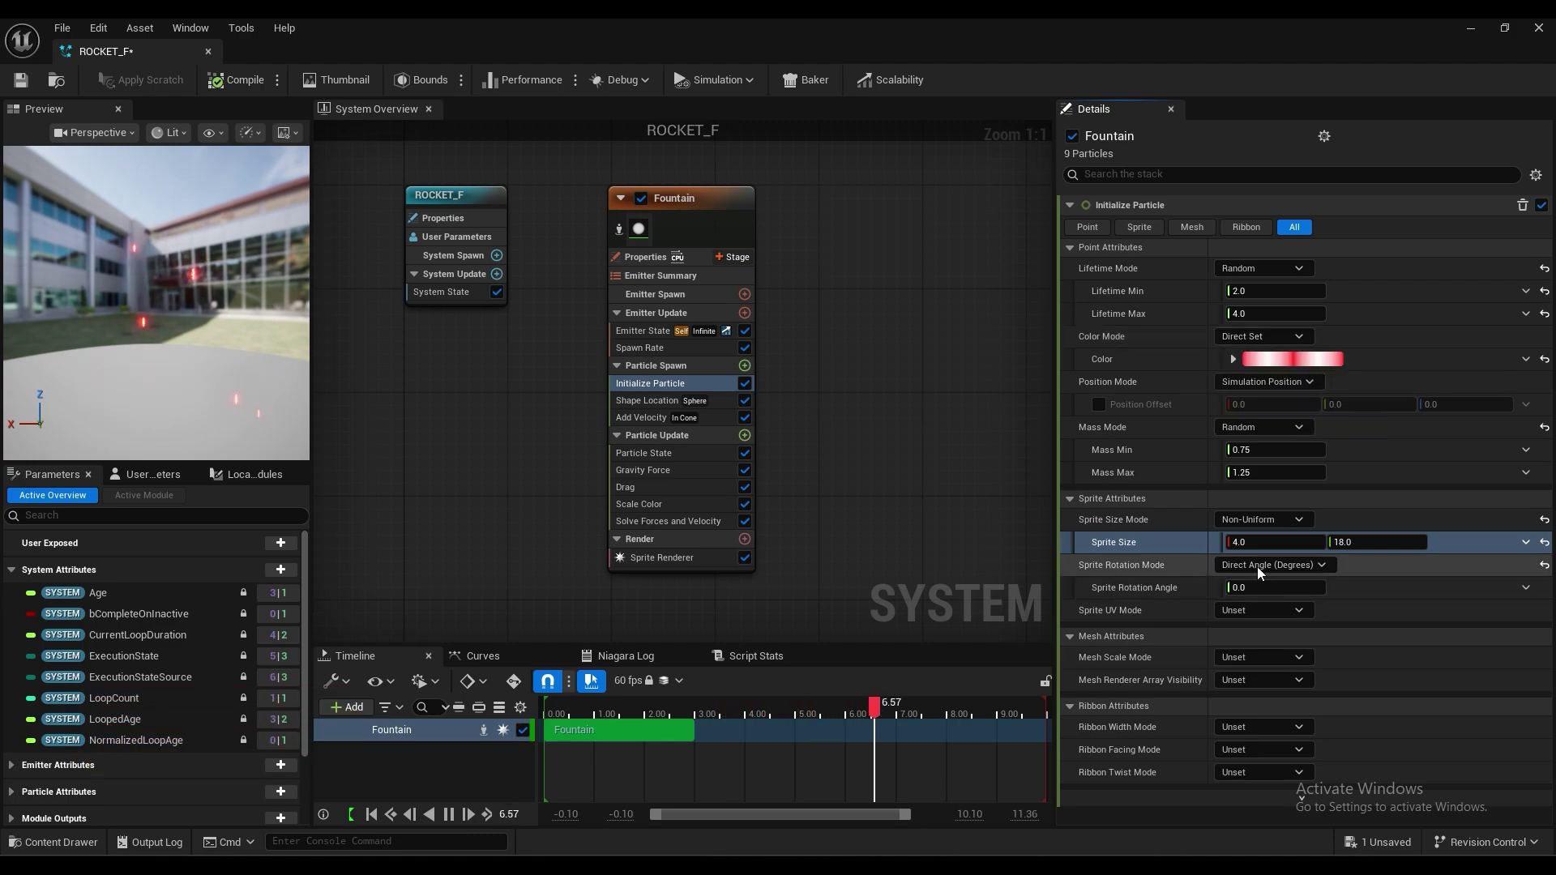
{"action": "left_click", "coordinate": [620, 407]}
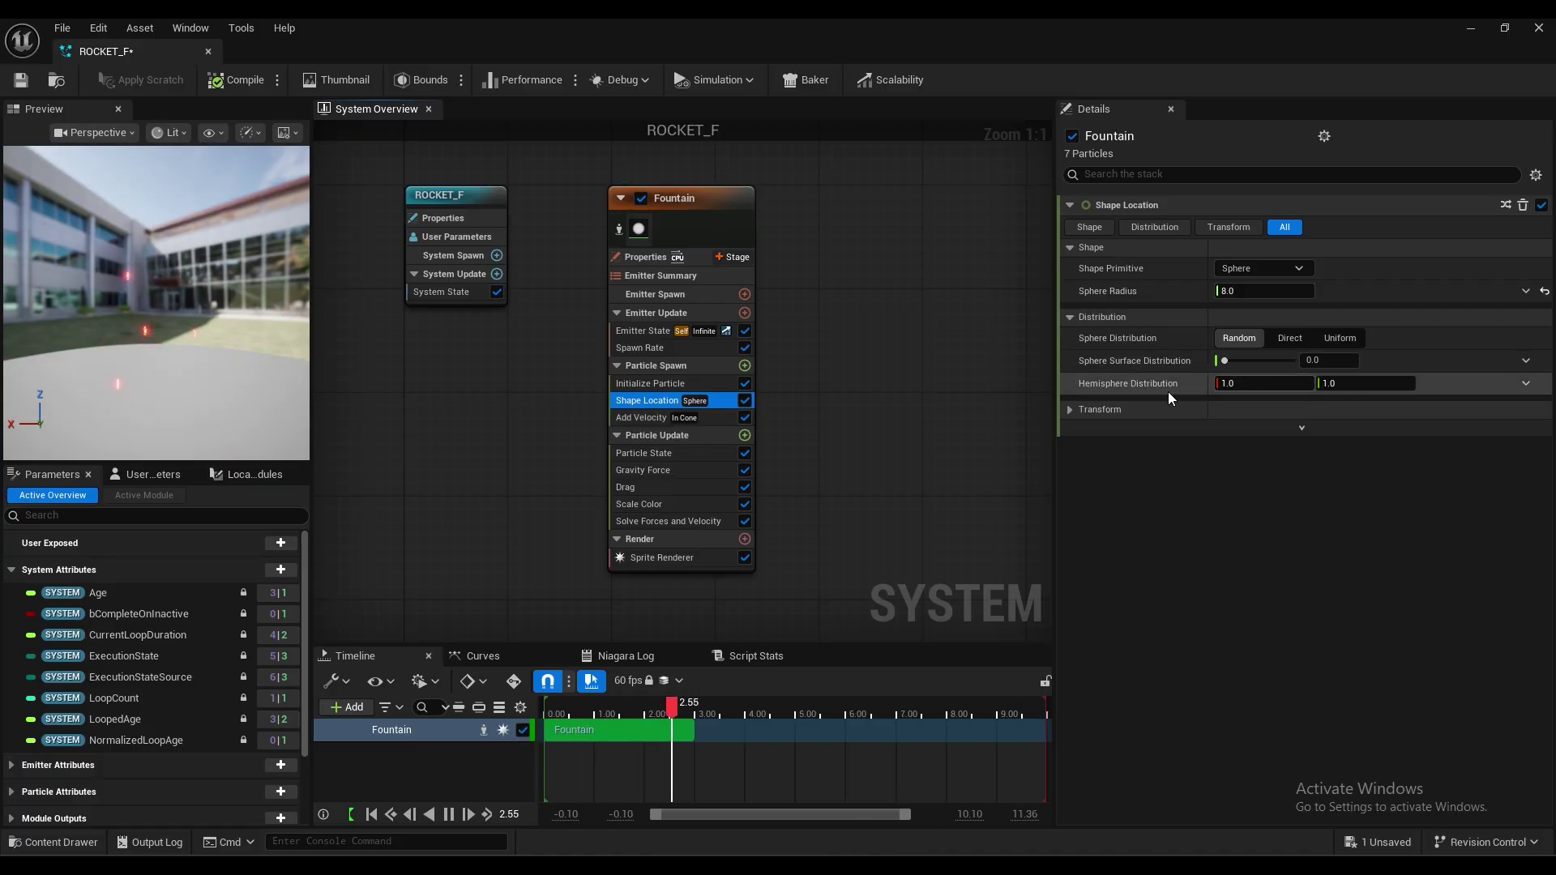
Step: Keep Add Velocity in In Cone mode and enter cone values, including a cone axis Z of 45
{"action": "left_click", "coordinate": [650, 419]}
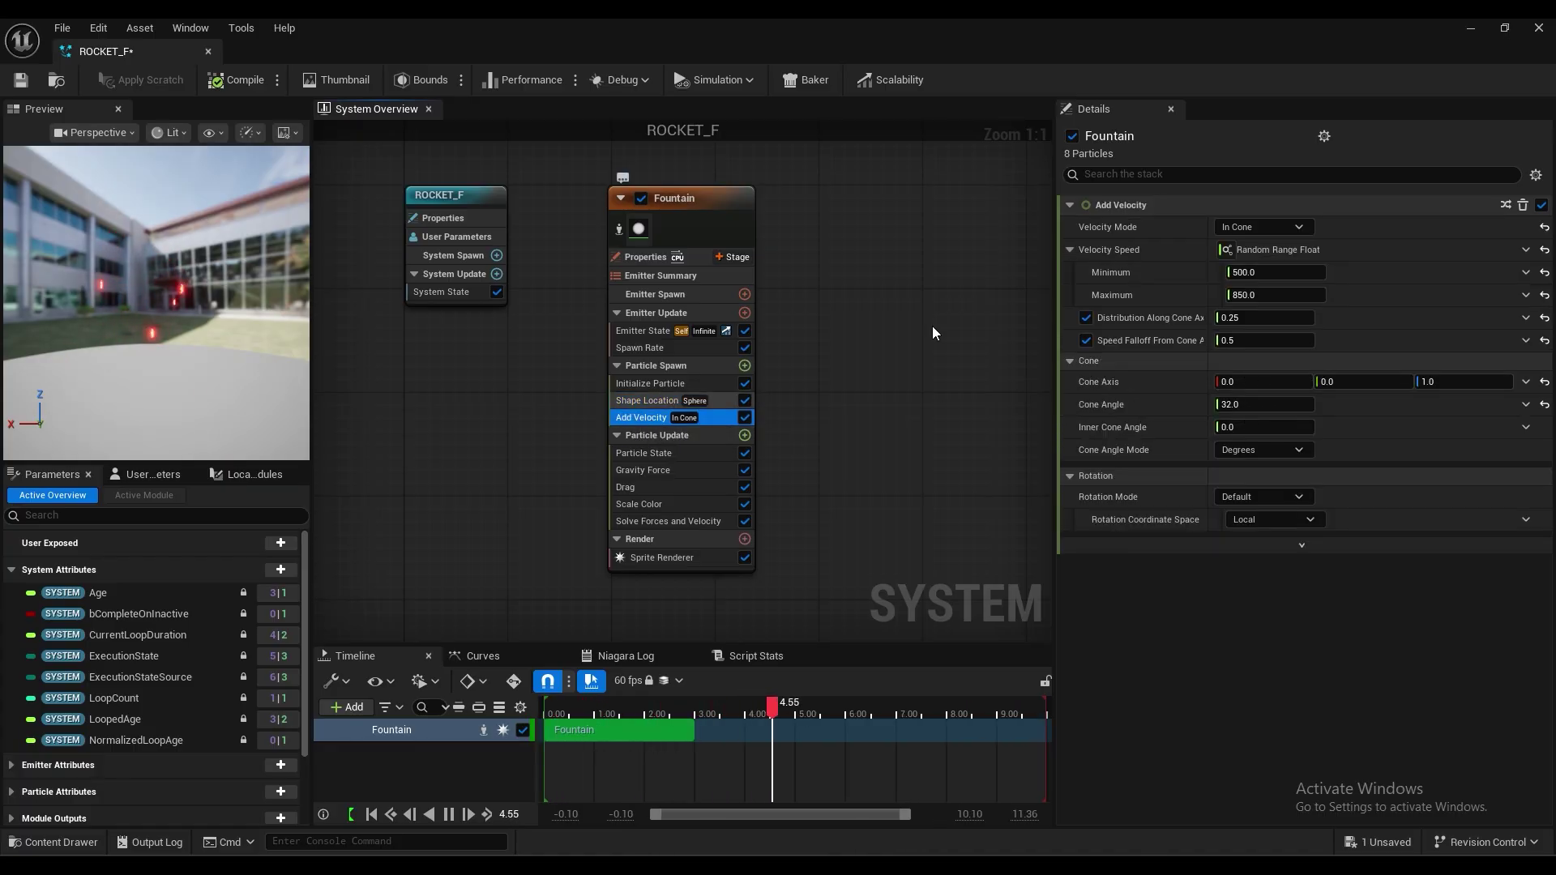
{"action": "left_click", "coordinate": [1297, 231]}
{"action": "left_click", "coordinate": [1296, 230]}
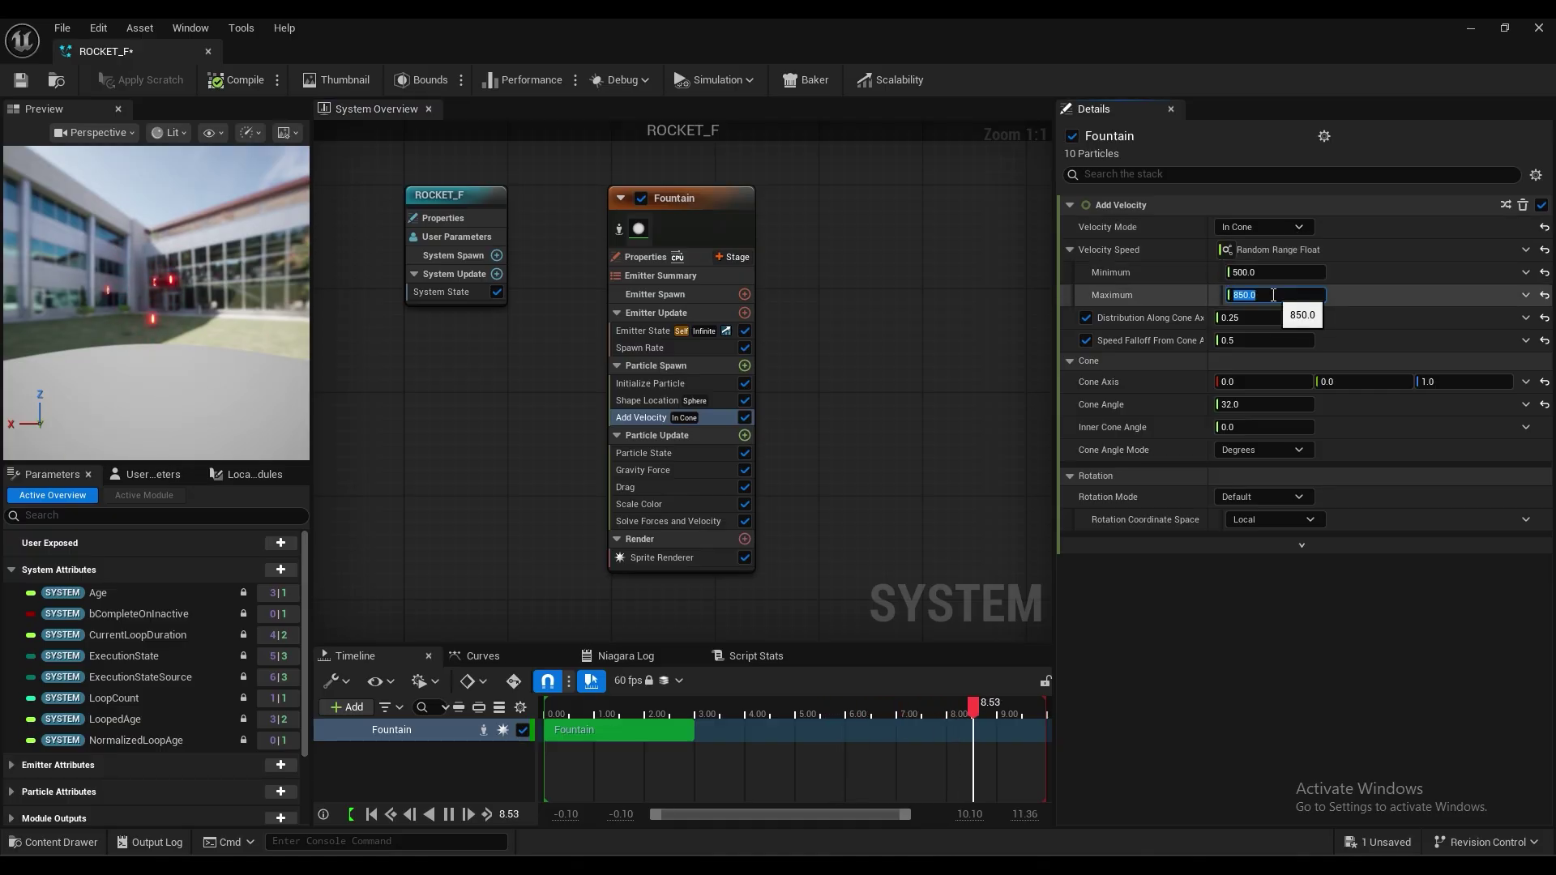
{"action": "type", "text": "120"}
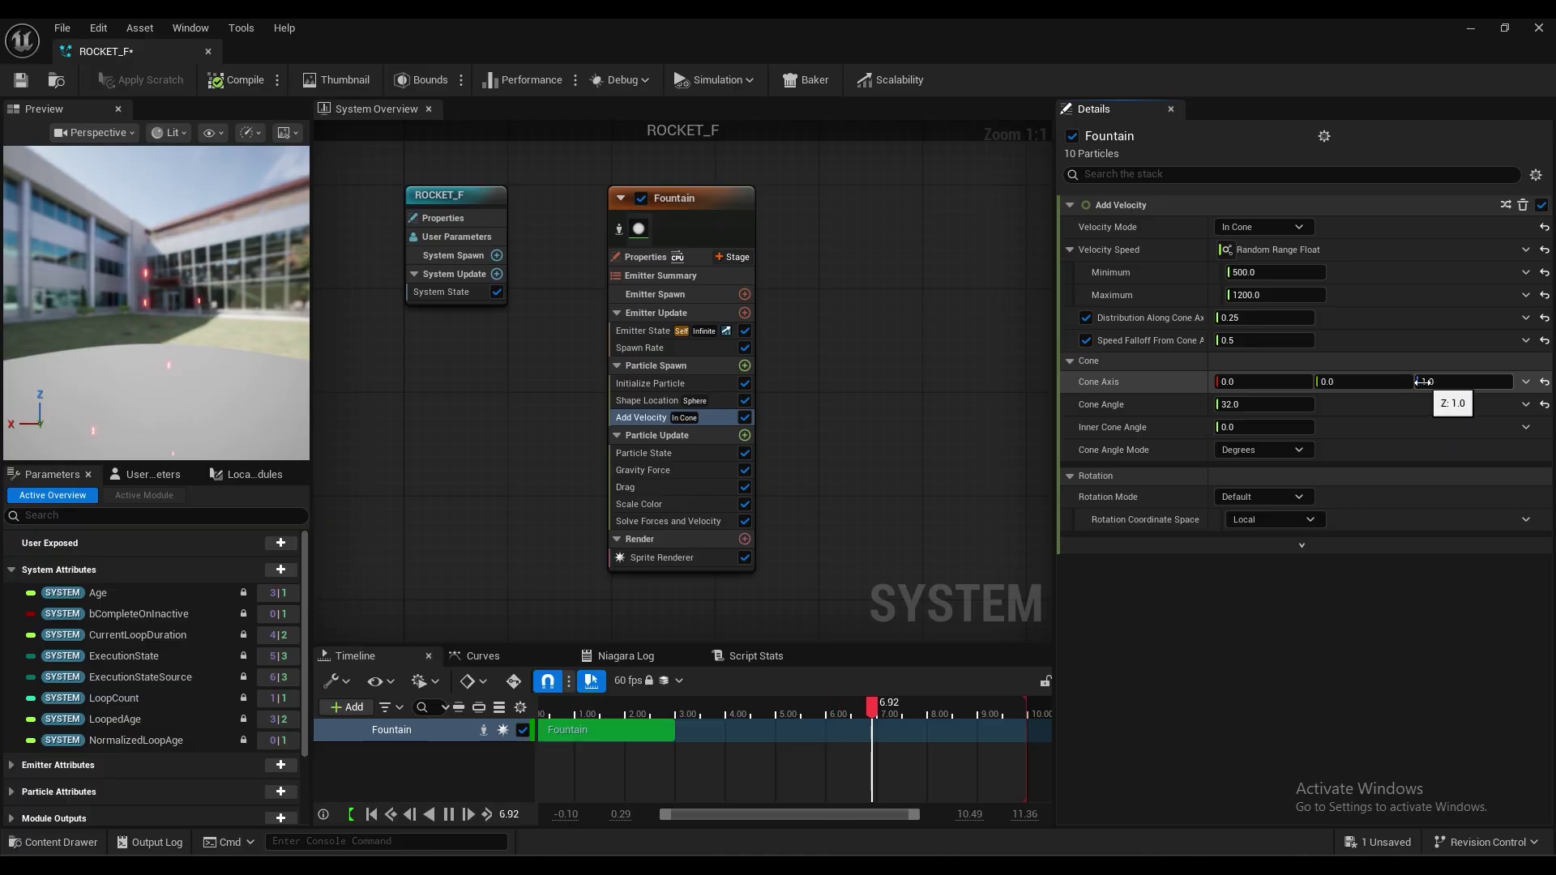
{"action": "type", "text": "45"}
{"action": "key", "text": "Return"}
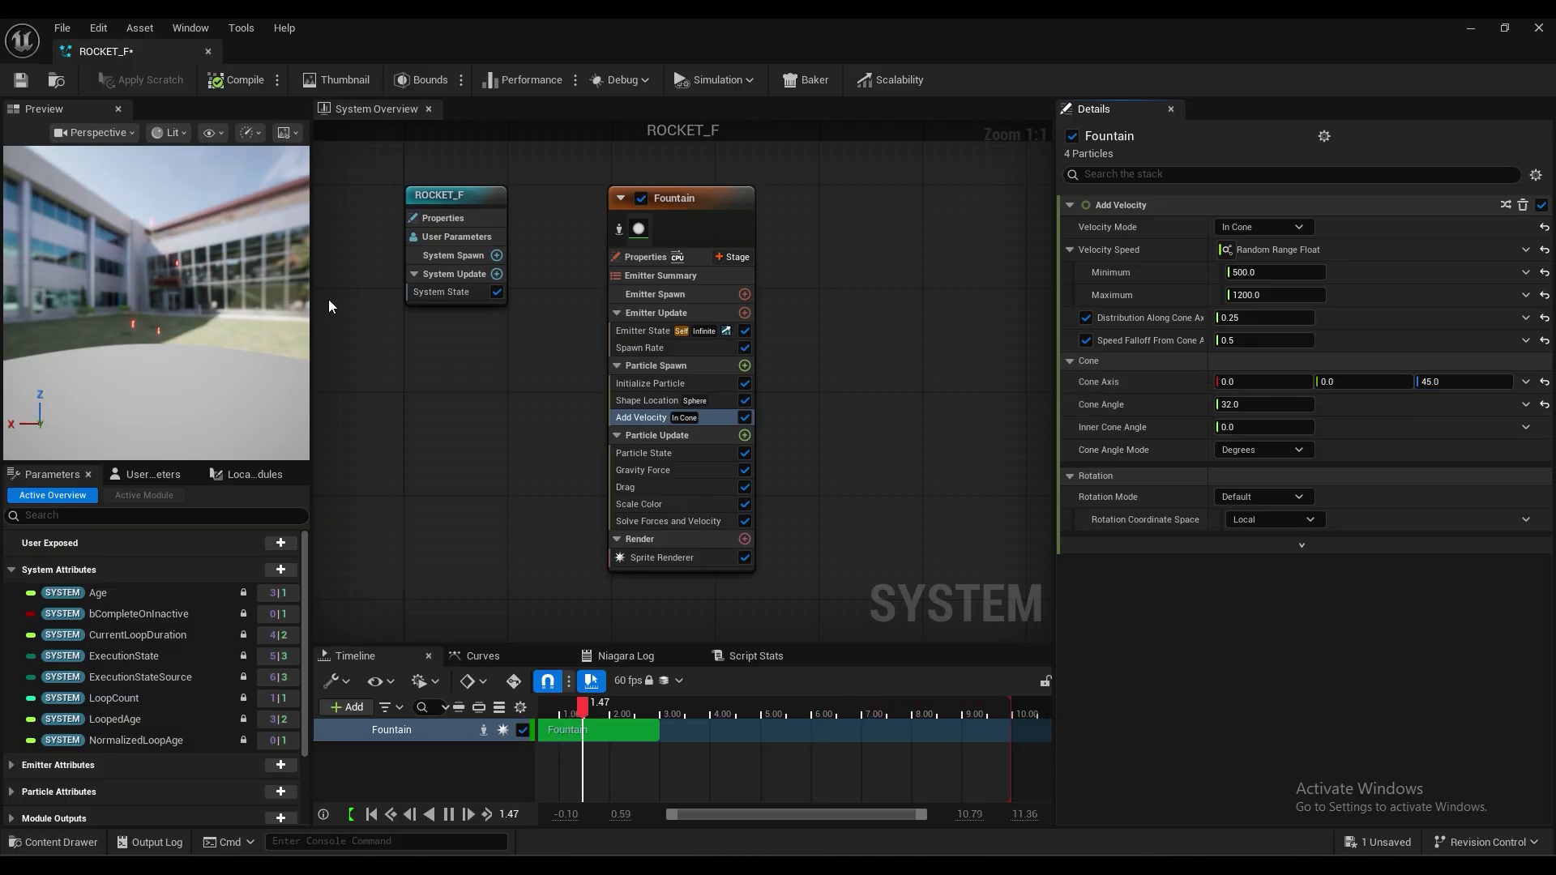
{"action": "mouse_move", "coordinate": [199, 309]}
{"action": "left_mouse_down"}
{"action": "mouse_move", "coordinate": [89, 309]}
{"action": "mouse_move", "coordinate": [227, 309]}
{"action": "left_mouse_up"}
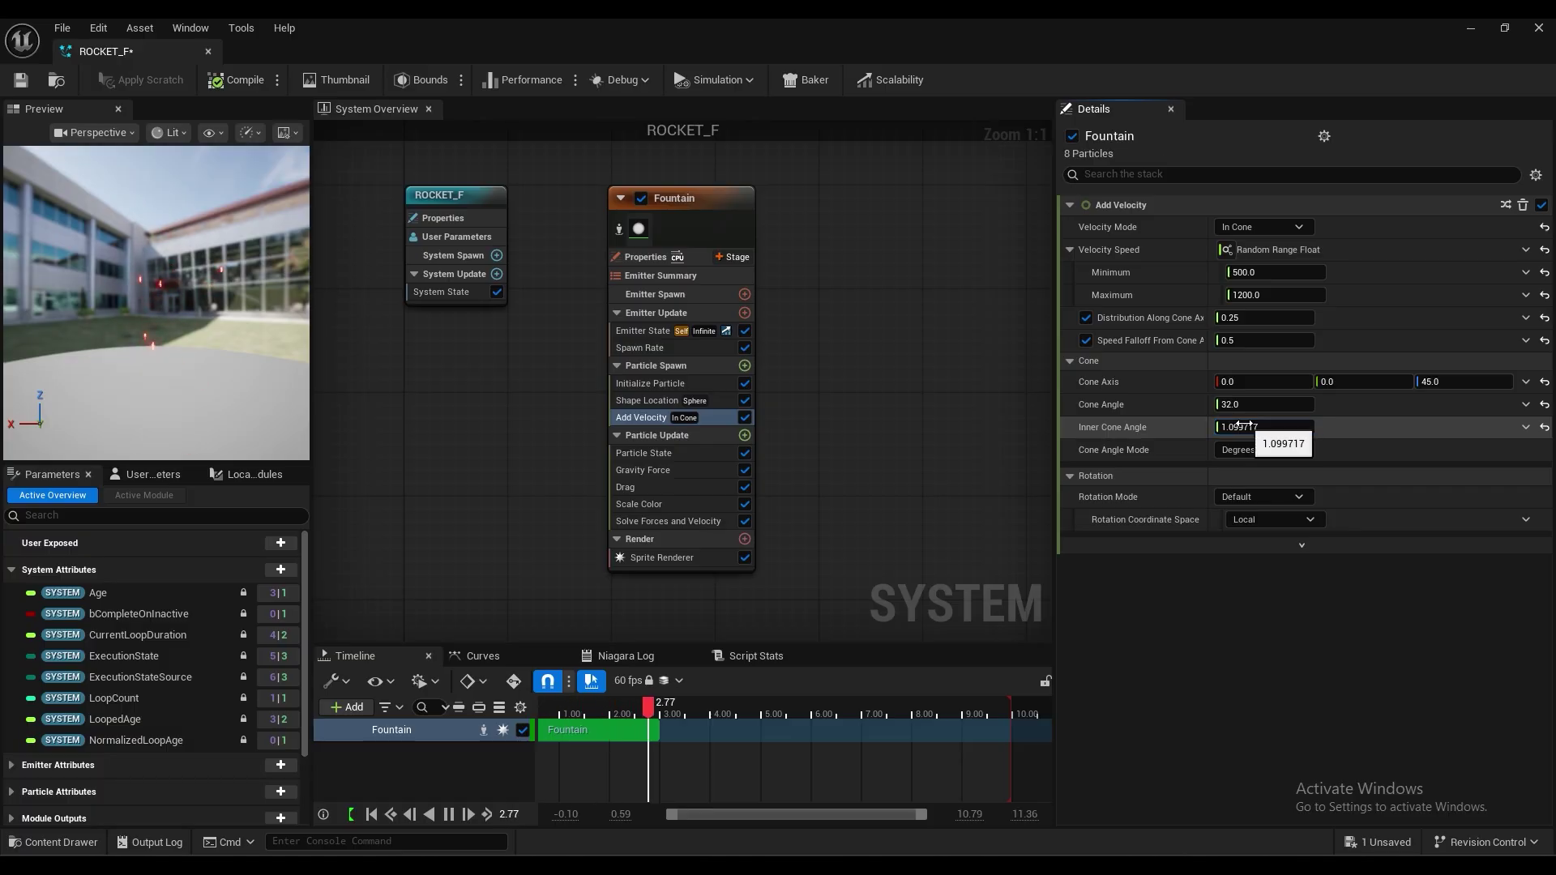
Step: Set the Add Velocity inner cone angle to 25, keeping angles in degrees
{"action": "left_click", "coordinate": [1249, 425]}
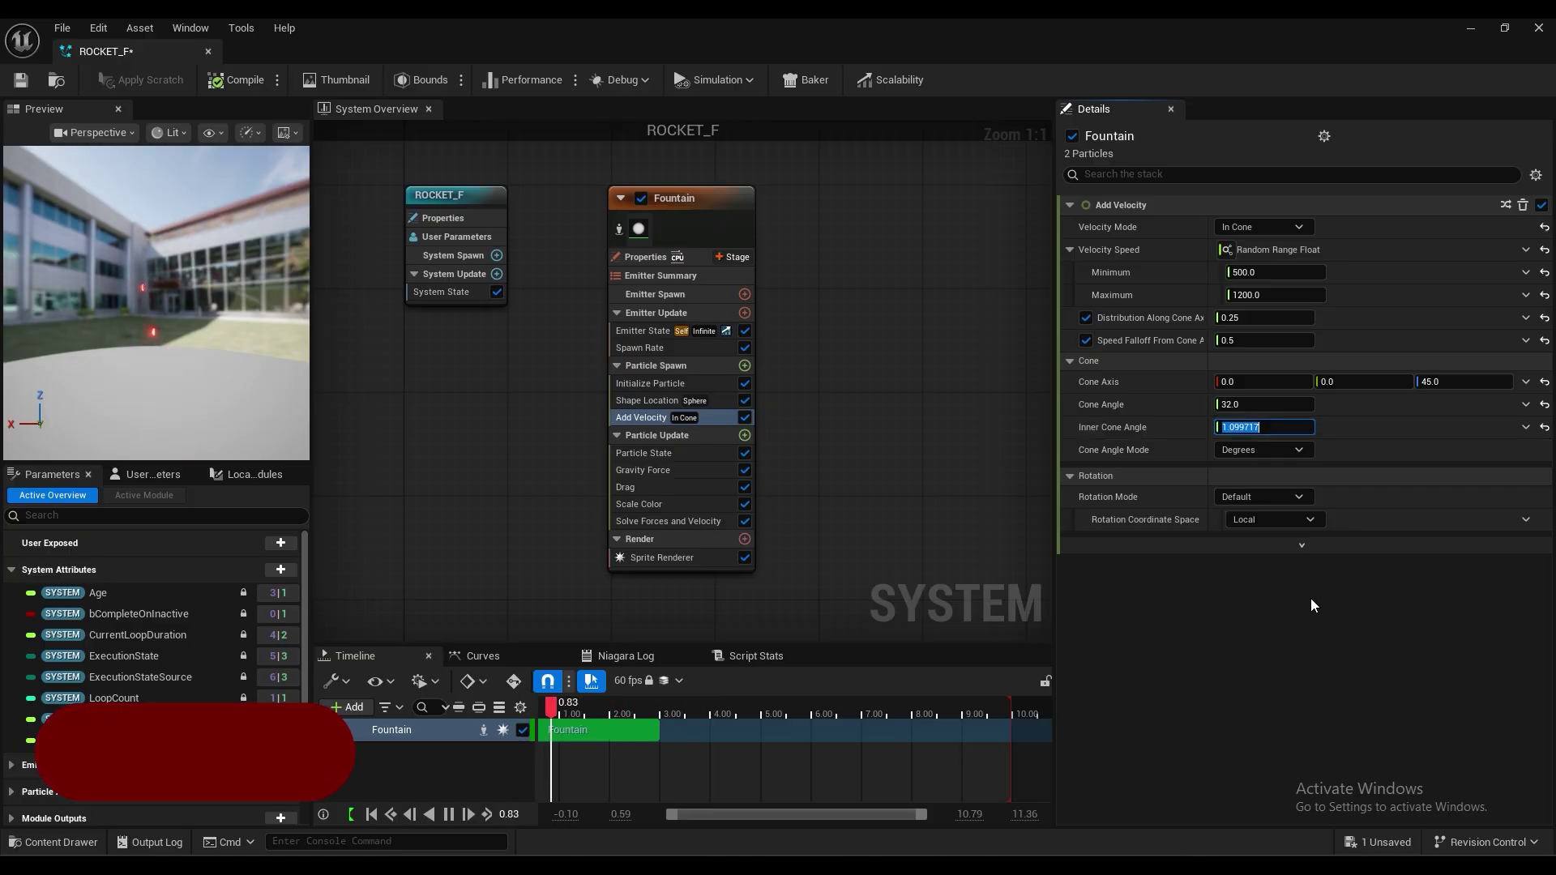
{"action": "type", "text": "25"}
{"action": "key", "text": "Return"}
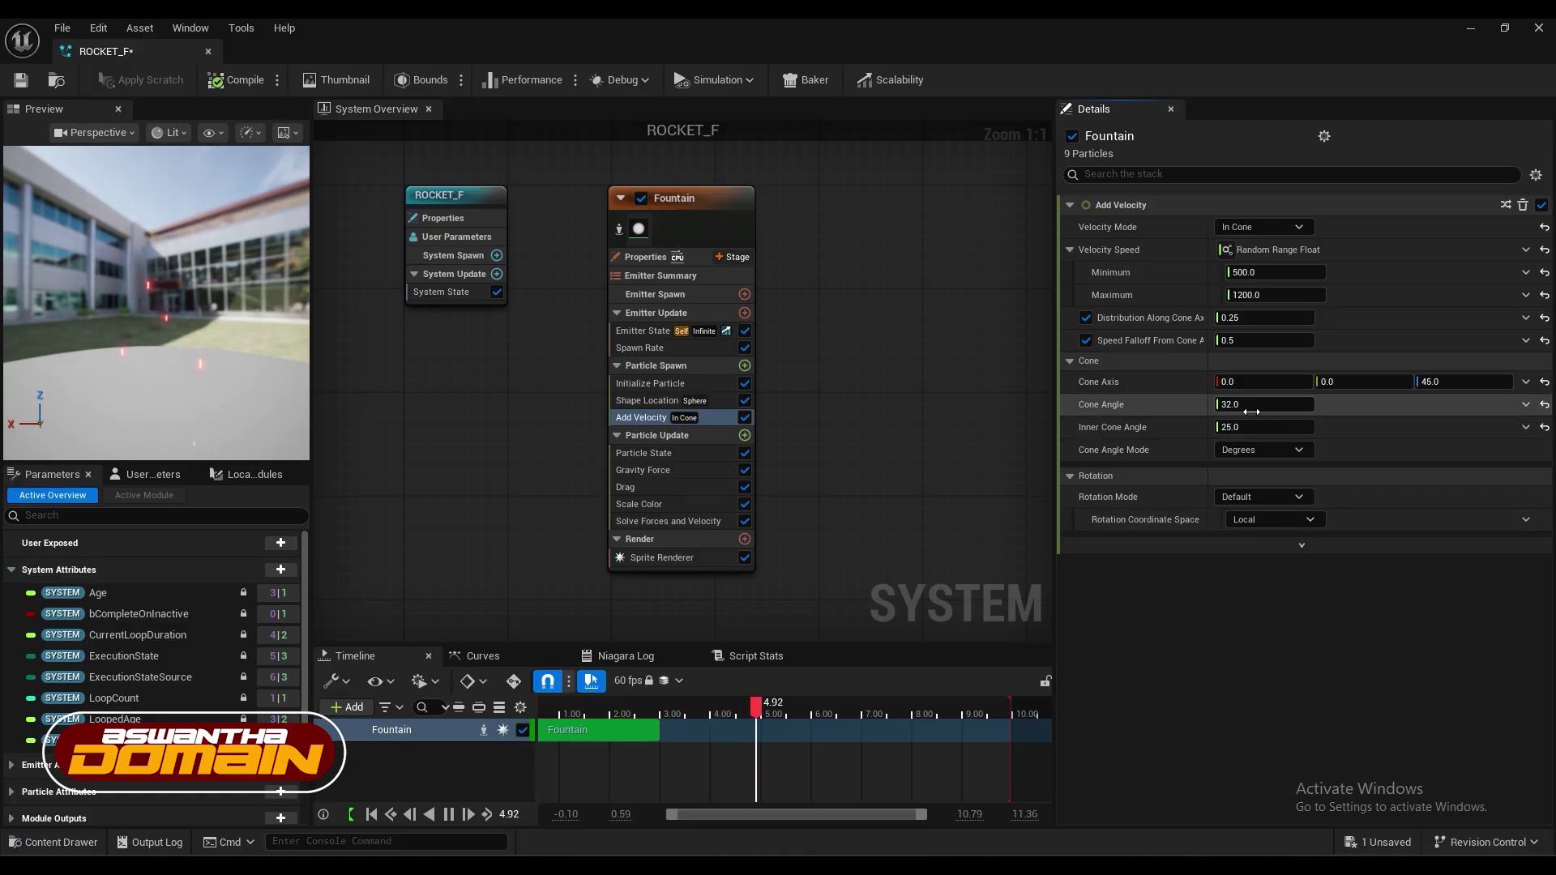
{"action": "left_click", "coordinate": [1253, 449]}
{"action": "left_click", "coordinate": [1253, 450]}
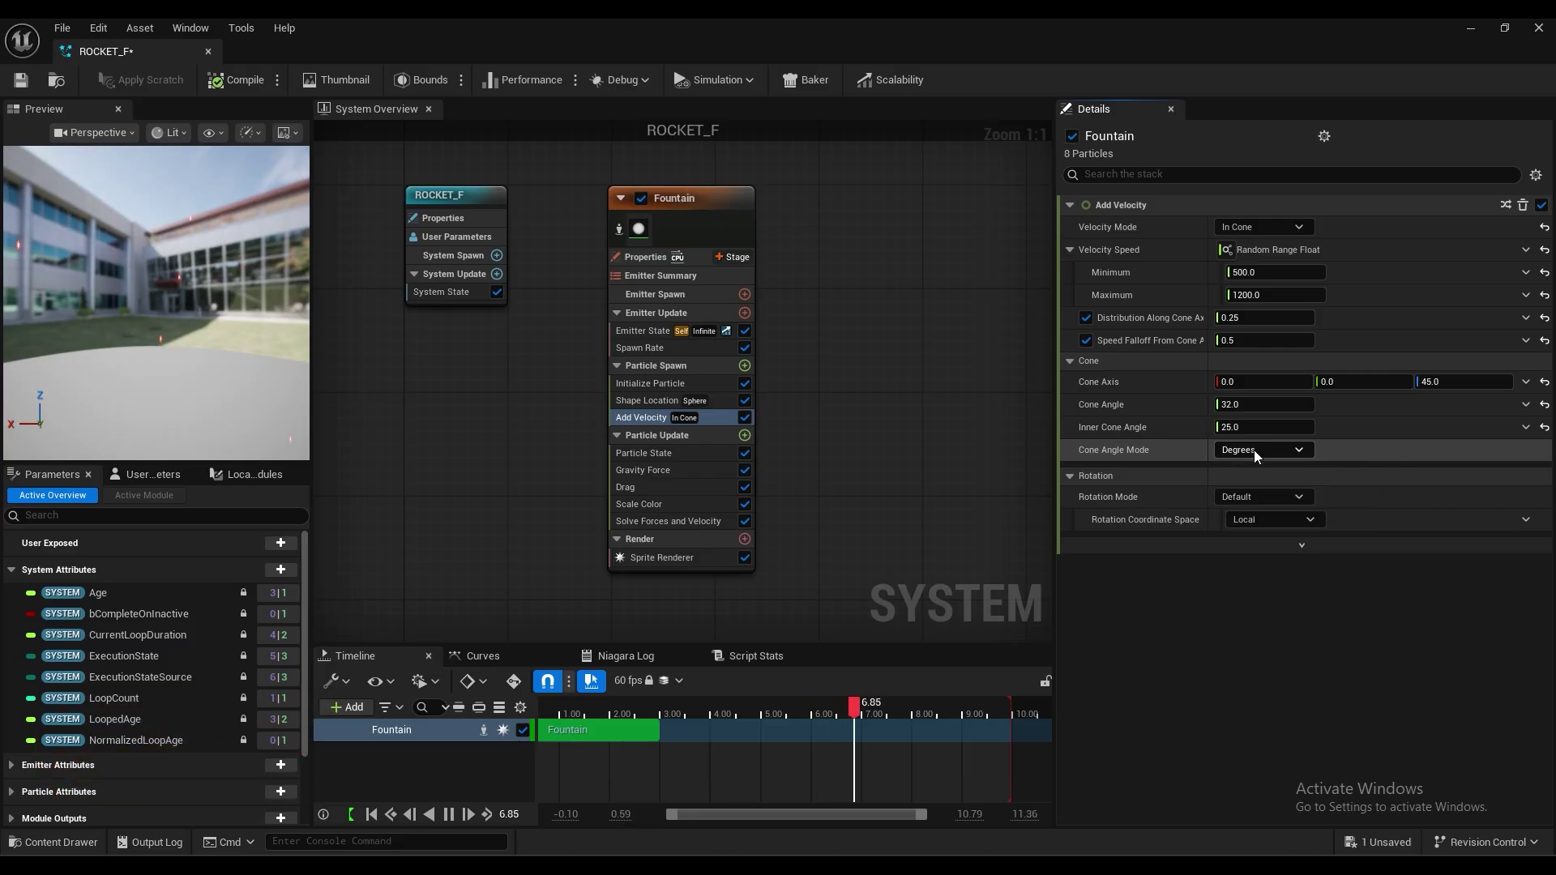
{"action": "left_click", "coordinate": [713, 432]}
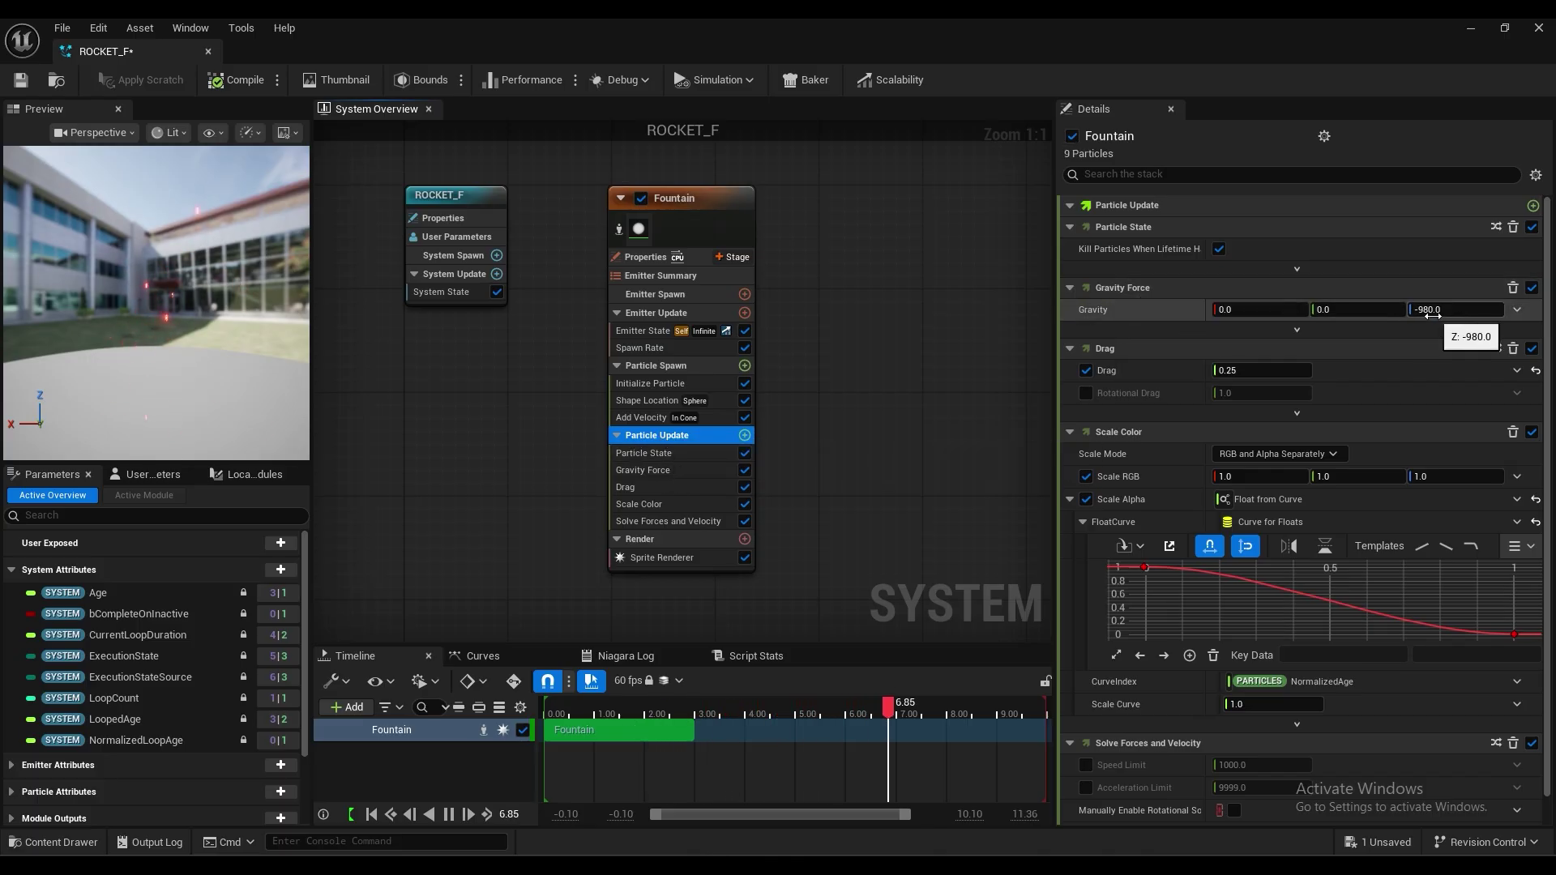
Step: Set the Fountain's Gravity Force Z to -60
{"action": "left_click", "coordinate": [1426, 312]}
{"action": "type", "text": "-"}
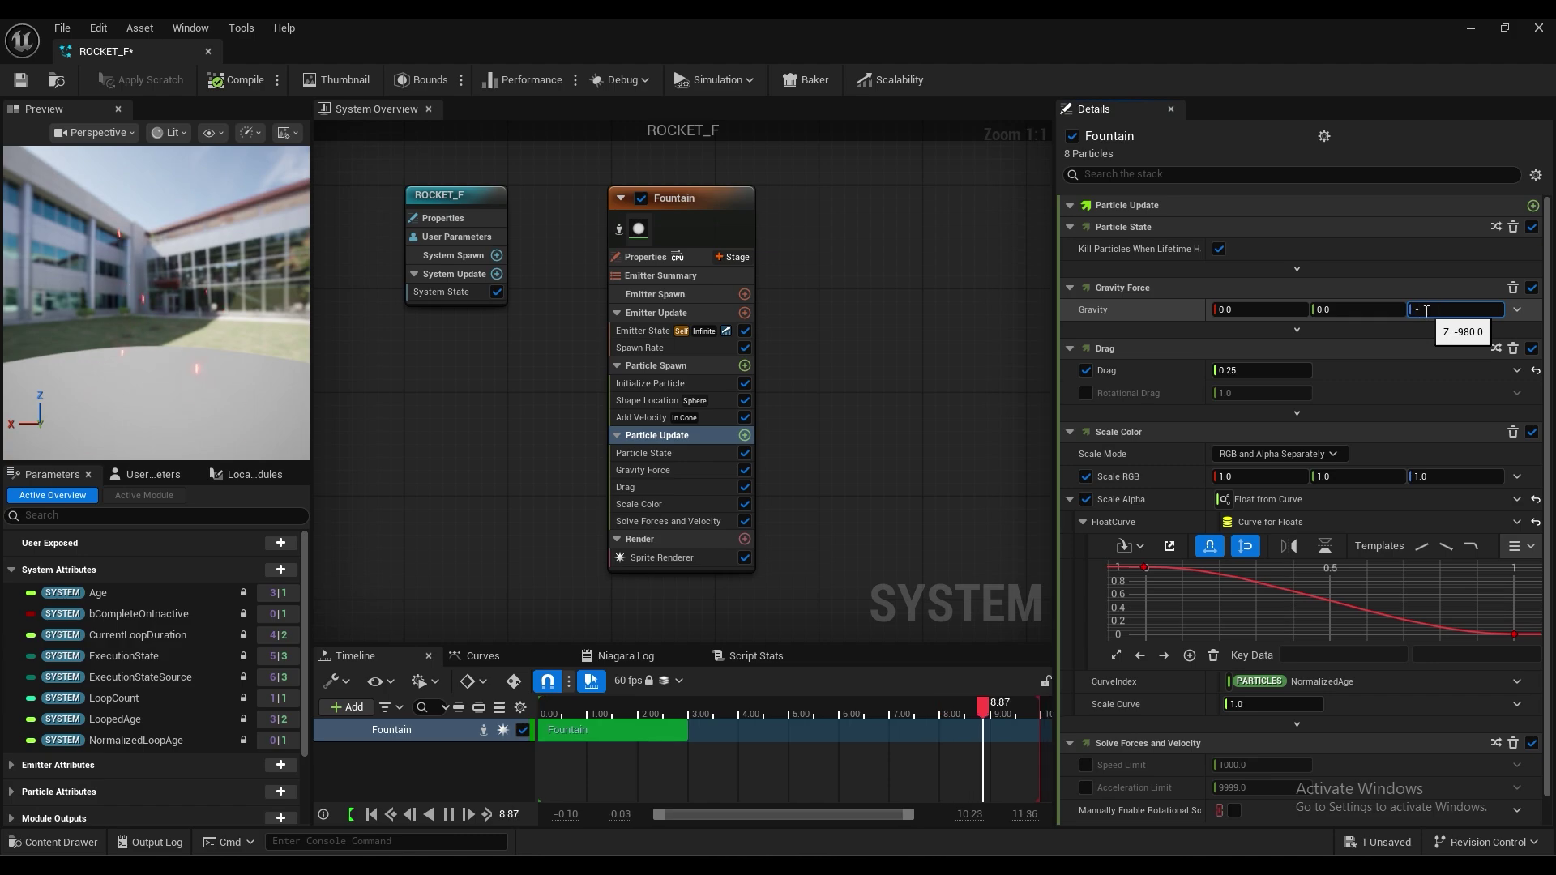
{"action": "type", "text": "60"}
{"action": "key", "text": "Return"}
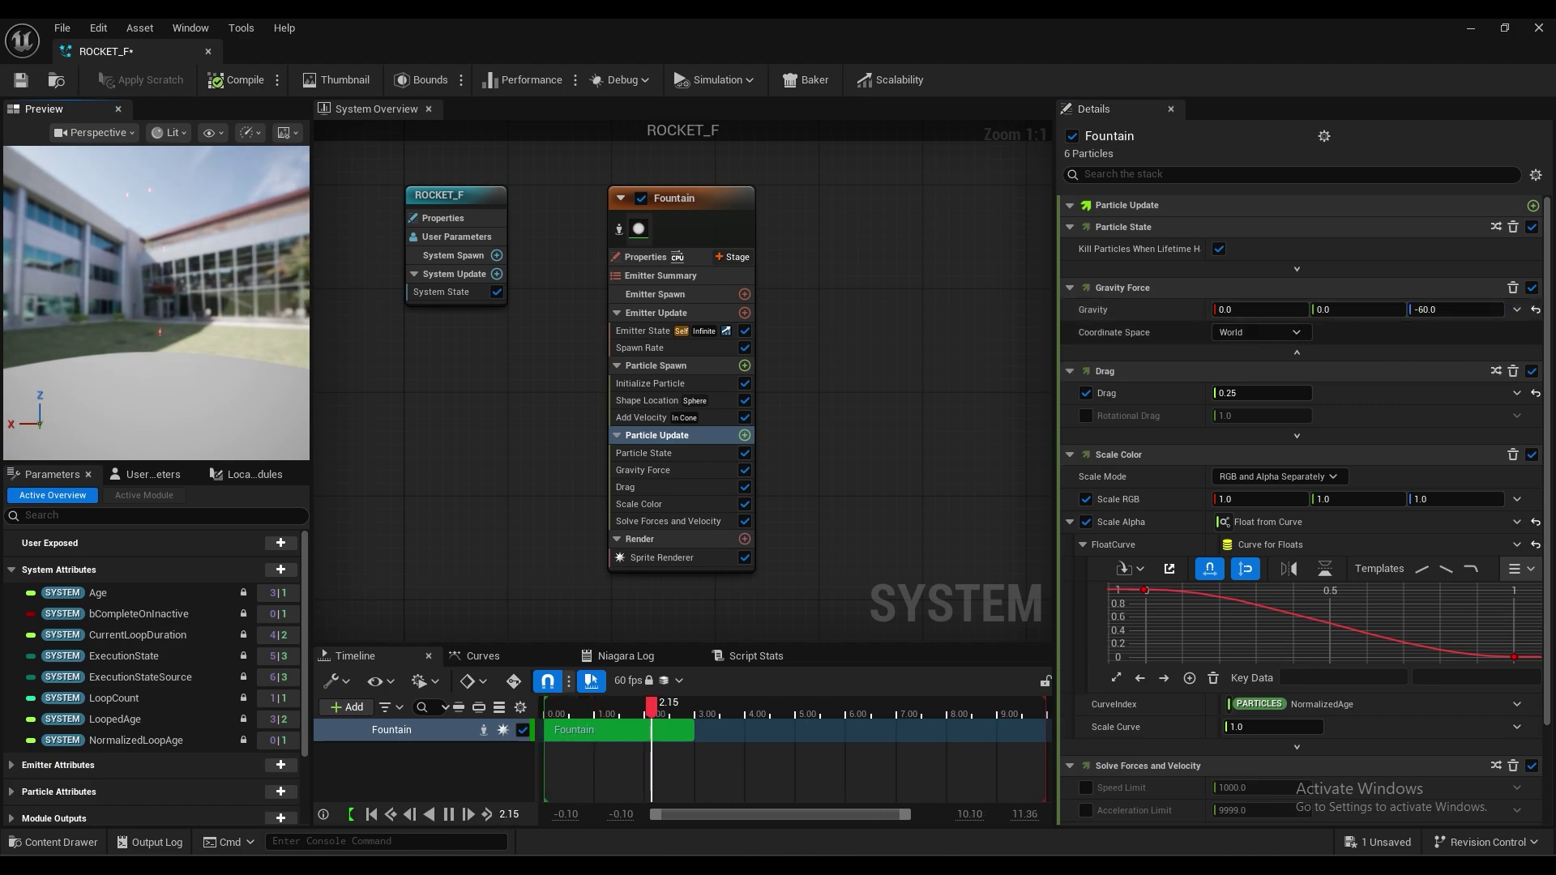
{"action": "left_click_drag", "start_coordinate": [159, 324], "coordinate": [134, 253]}
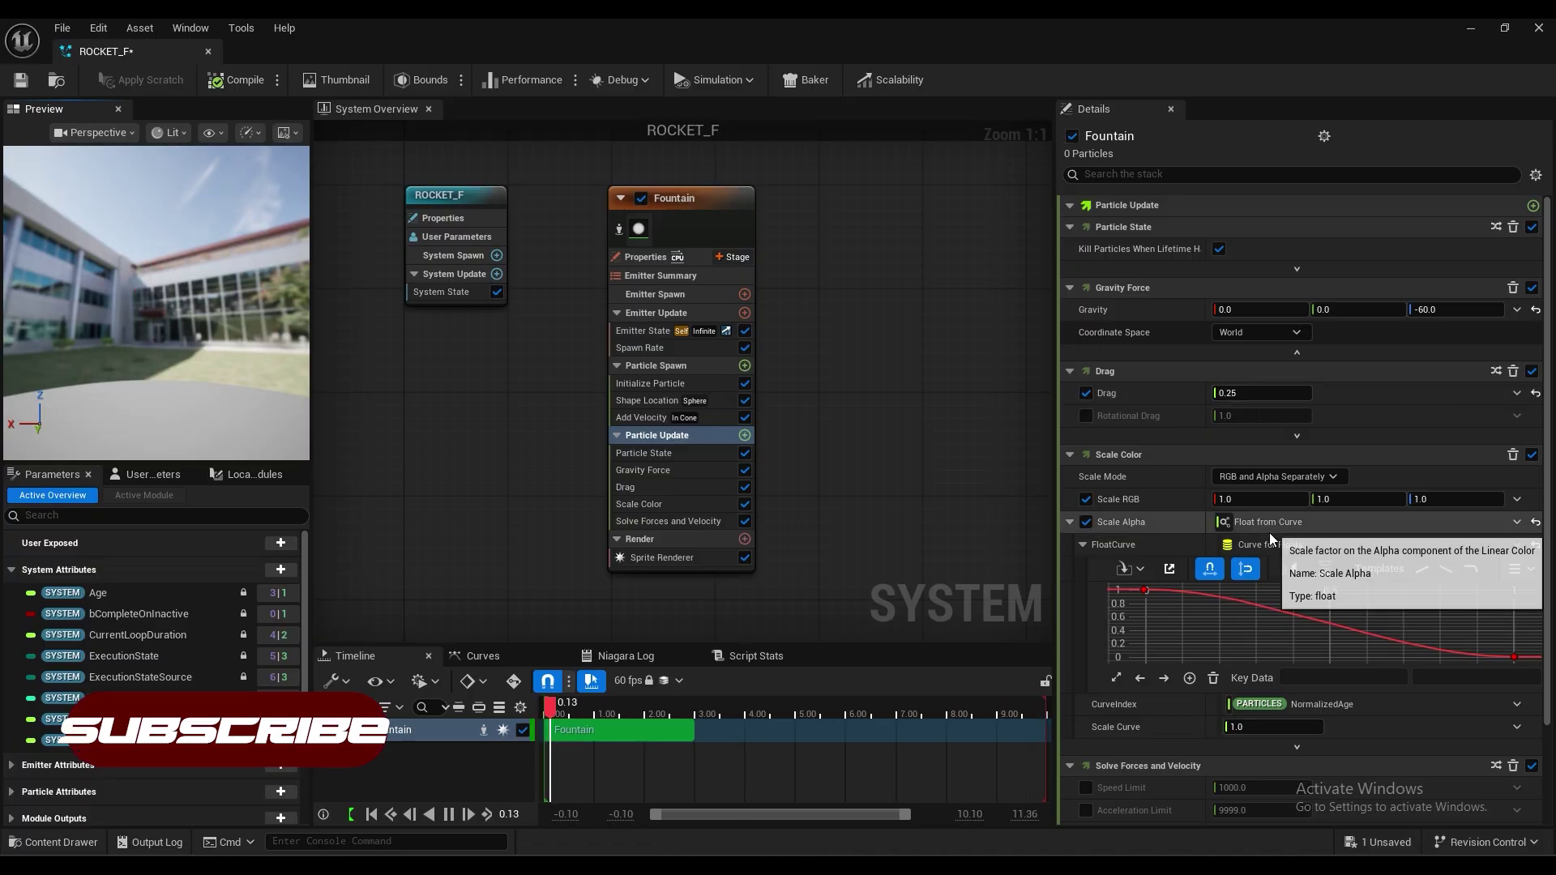
Step: Tilt the first Scale Alpha curve key's tangent and review each Particle Update module
{"action": "left_click", "coordinate": [1145, 590]}
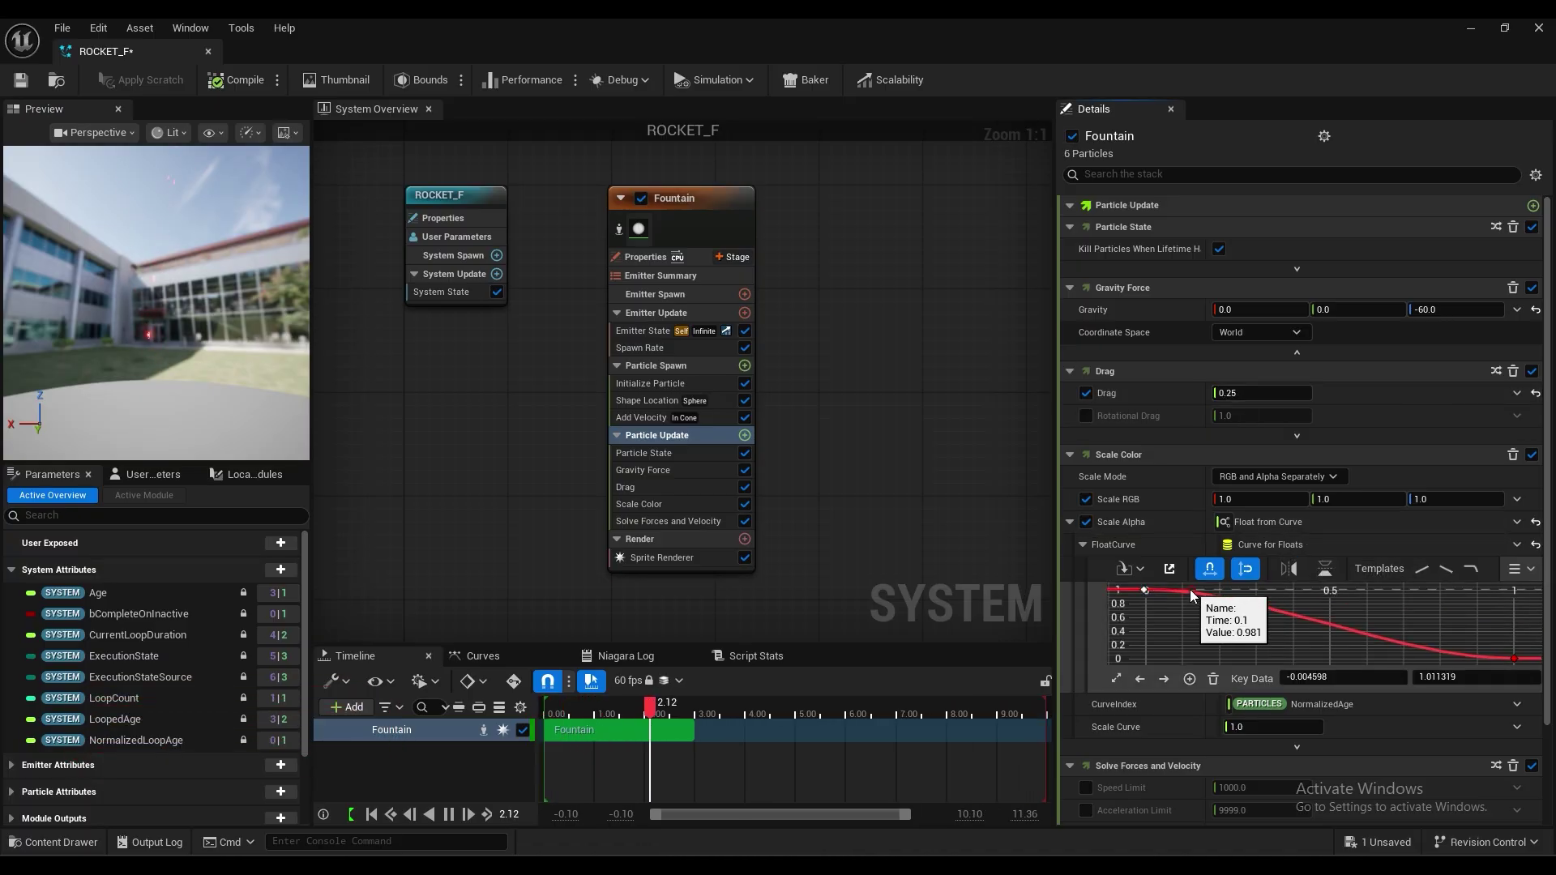
{"action": "left_click_drag", "start_coordinate": [1191, 591], "coordinate": [1200, 592]}
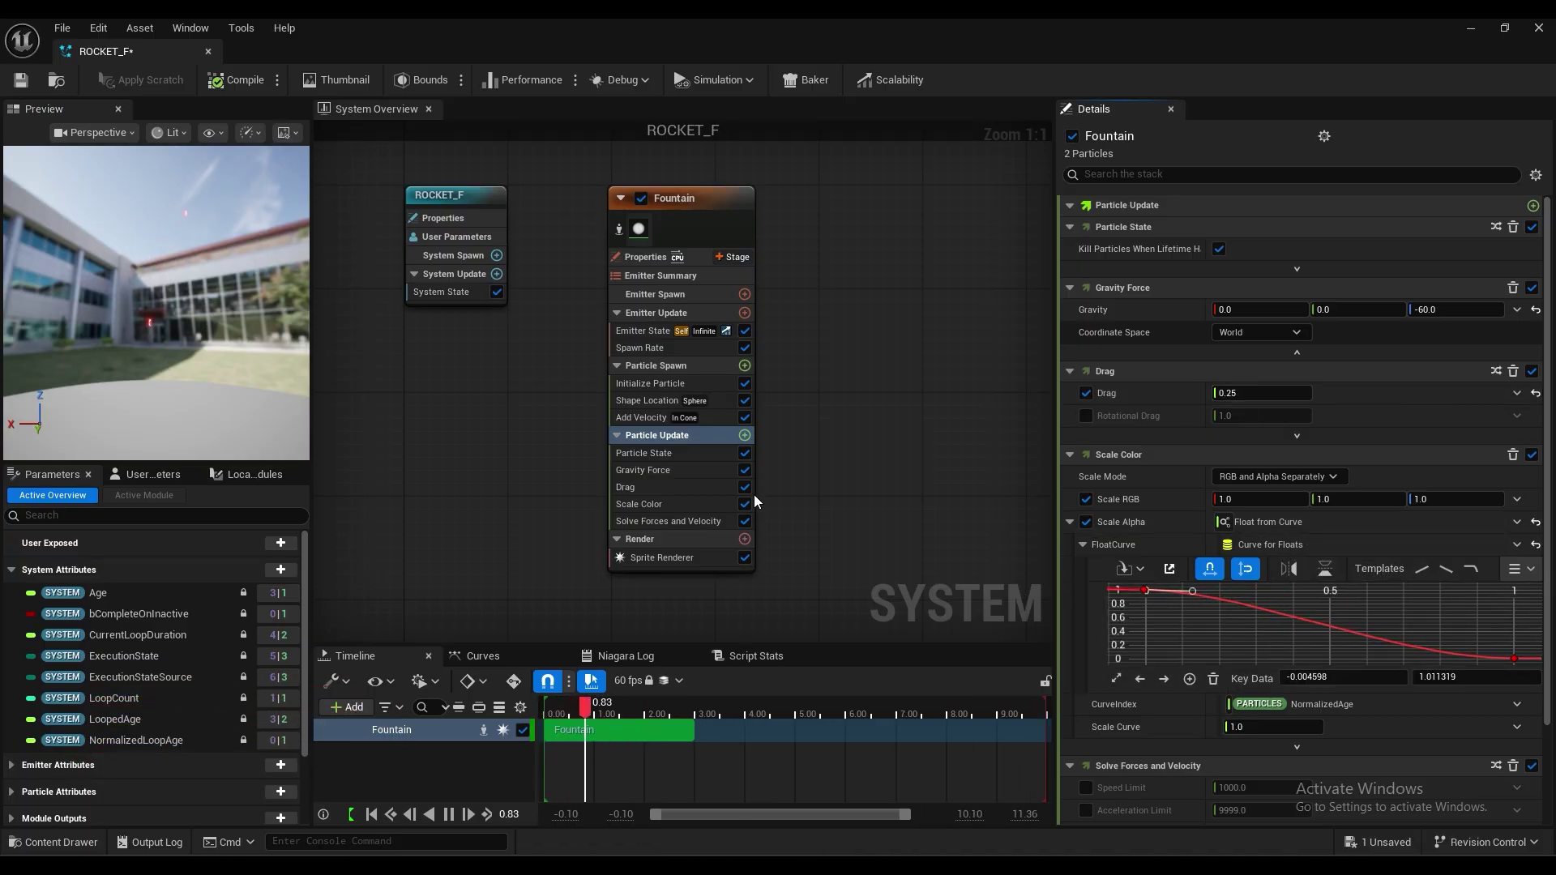
{"action": "left_click", "coordinate": [672, 460]}
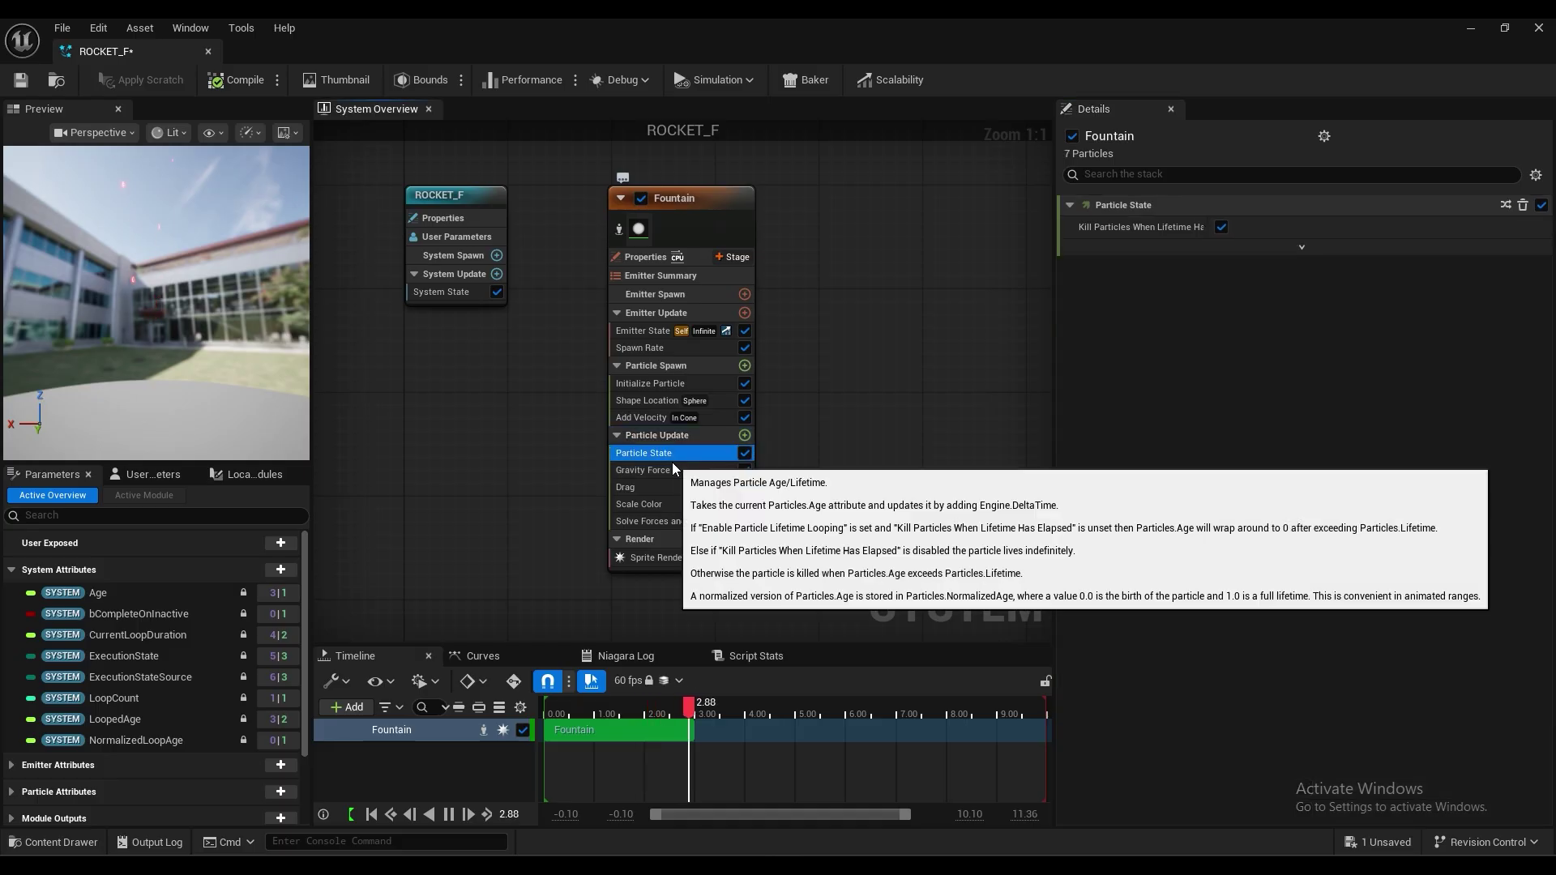
{"action": "left_click", "coordinate": [673, 469]}
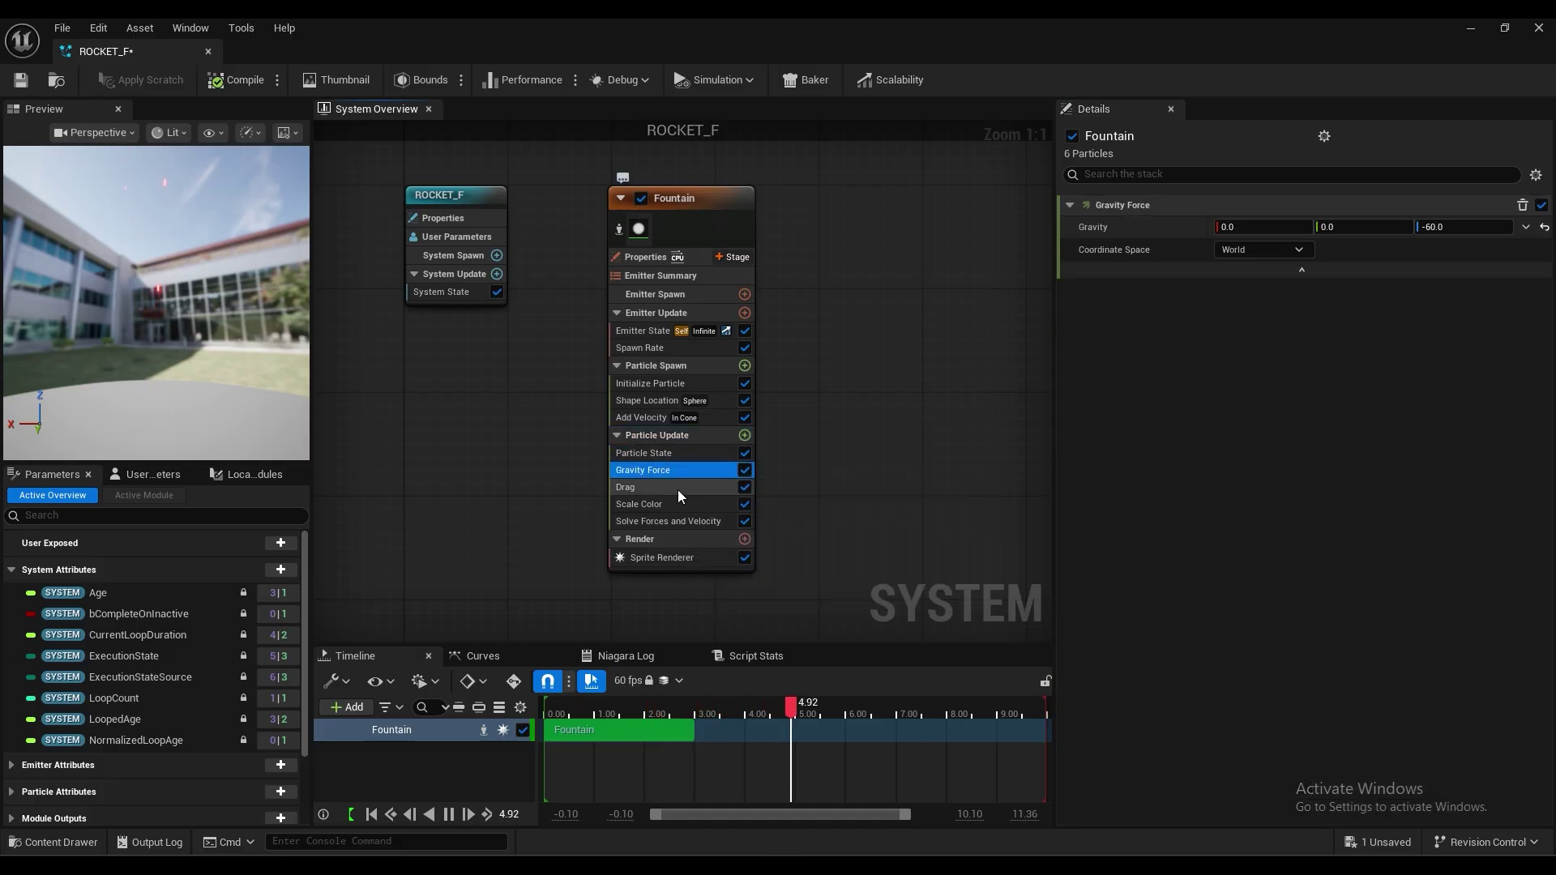
{"action": "left_click", "coordinate": [678, 489]}
{"action": "left_click", "coordinate": [676, 502]}
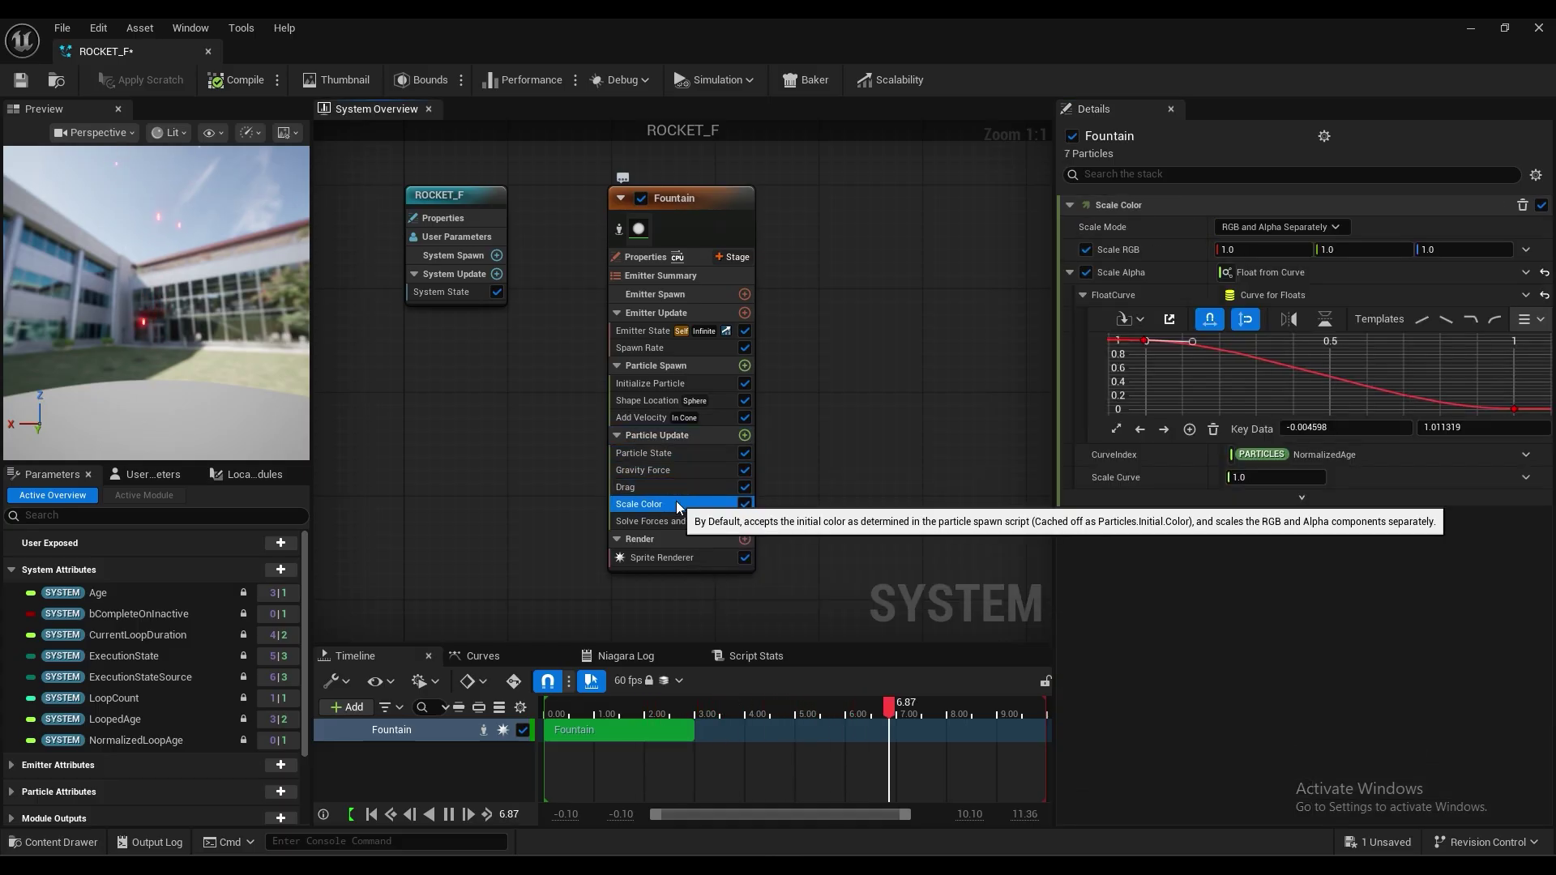
{"action": "left_click", "coordinate": [678, 521]}
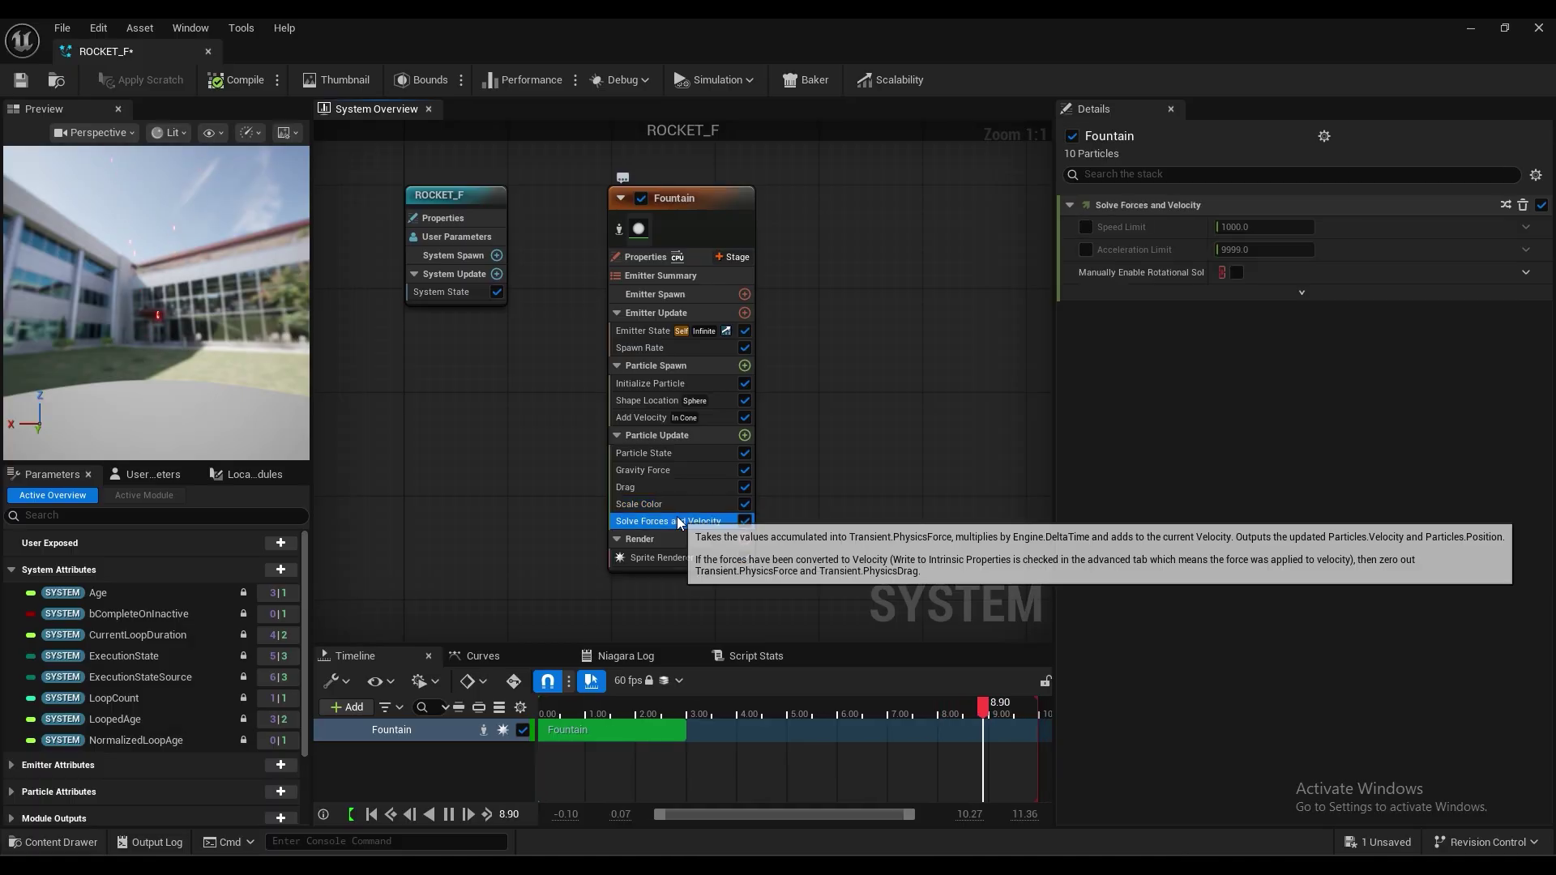
{"action": "left_click", "coordinate": [679, 541]}
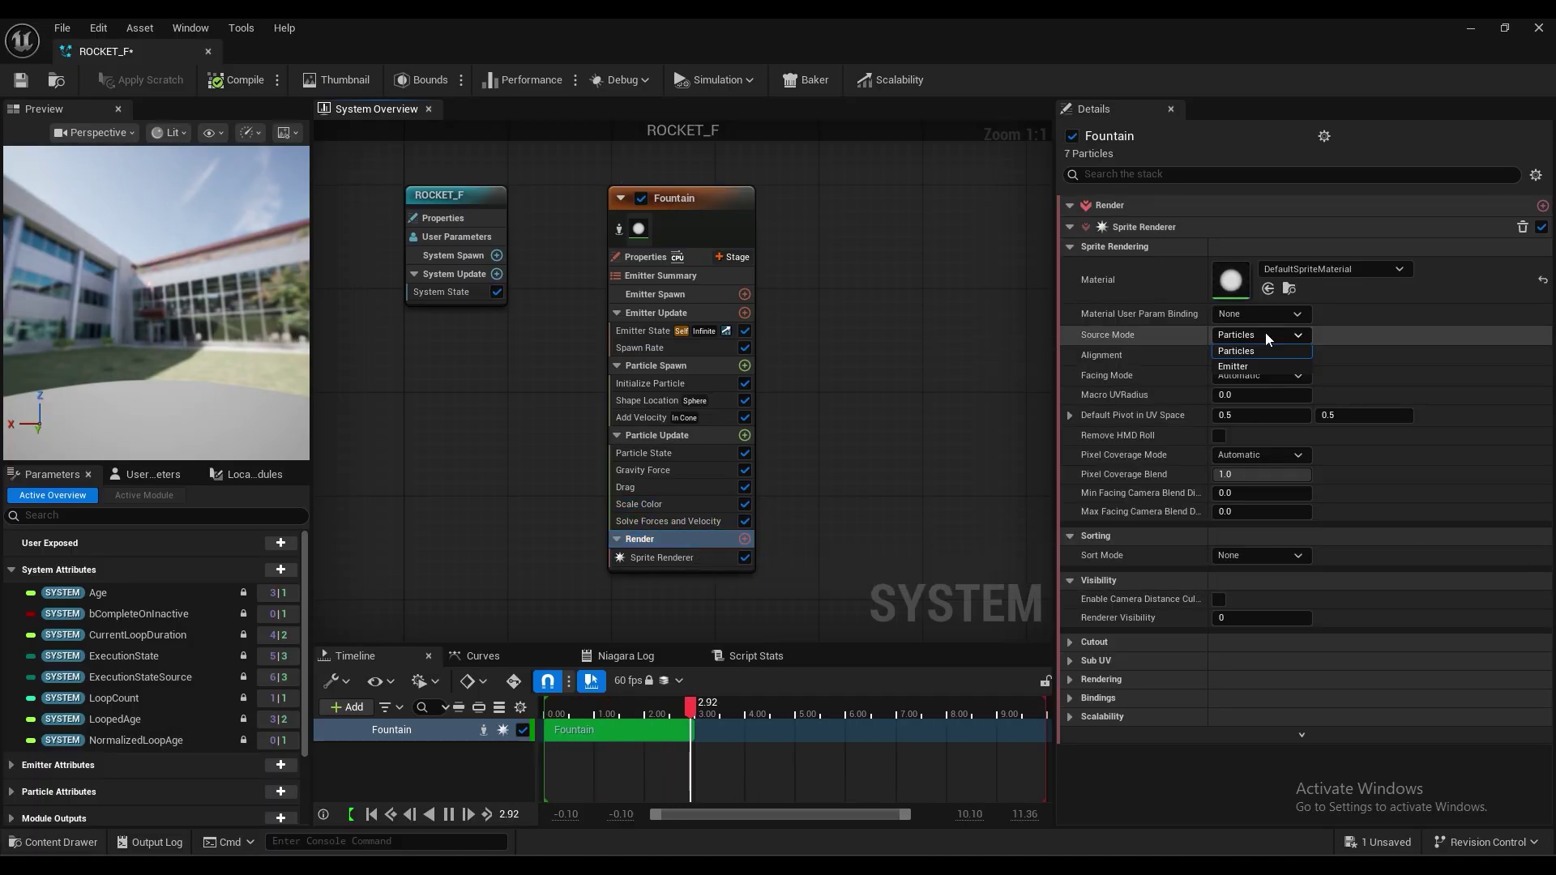
Step: Set the sprite renderer alignment to Velocity Aligned, then compile and save ROCKET_F
{"action": "left_click", "coordinate": [1262, 361]}
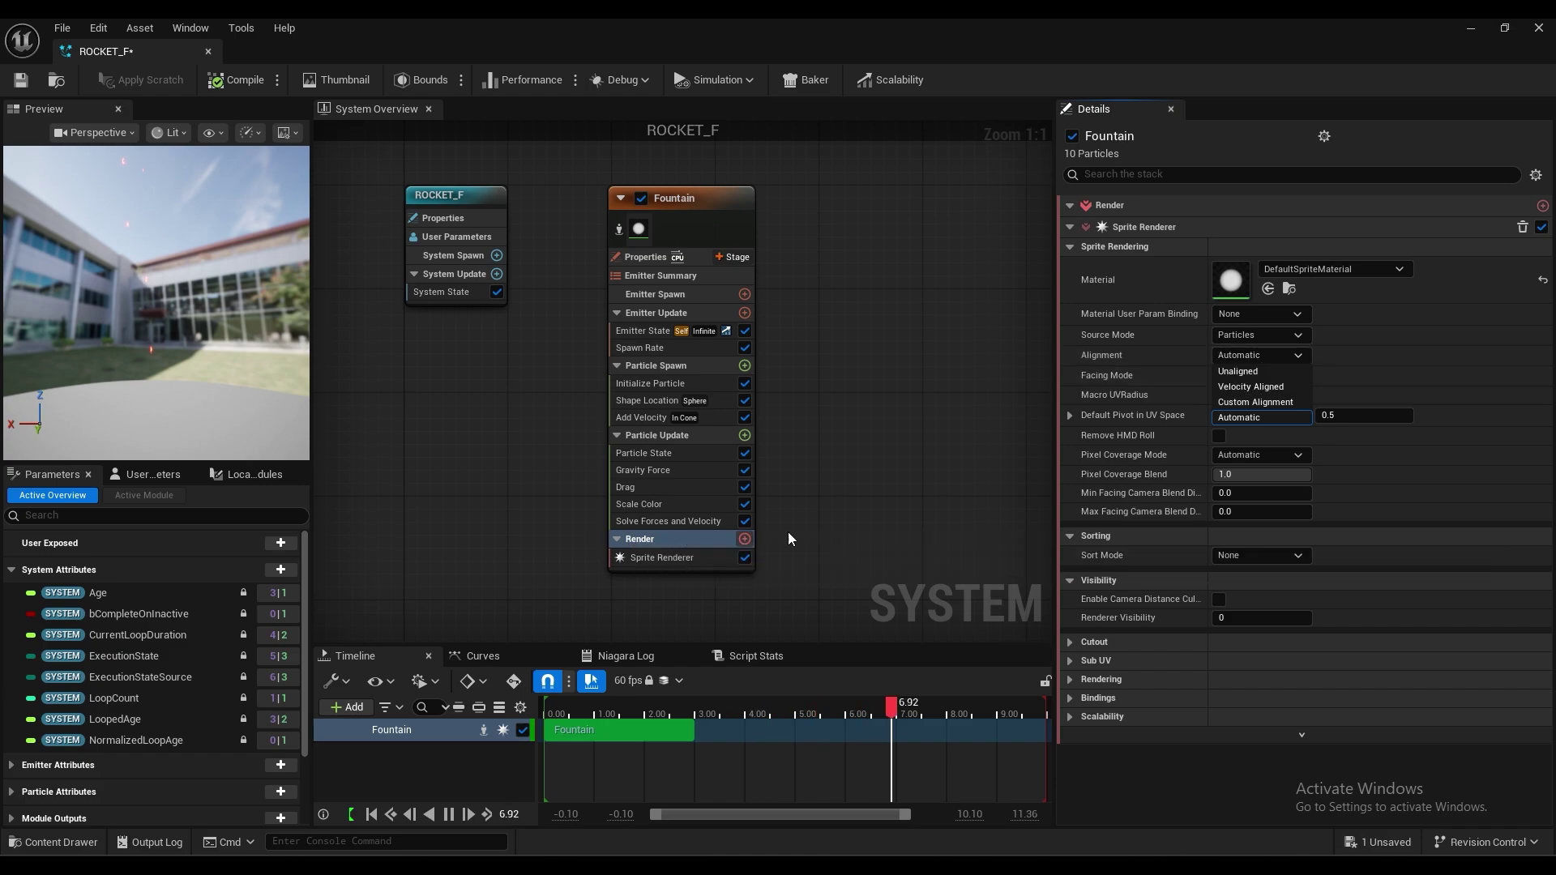
{"action": "left_click", "coordinate": [1261, 387]}
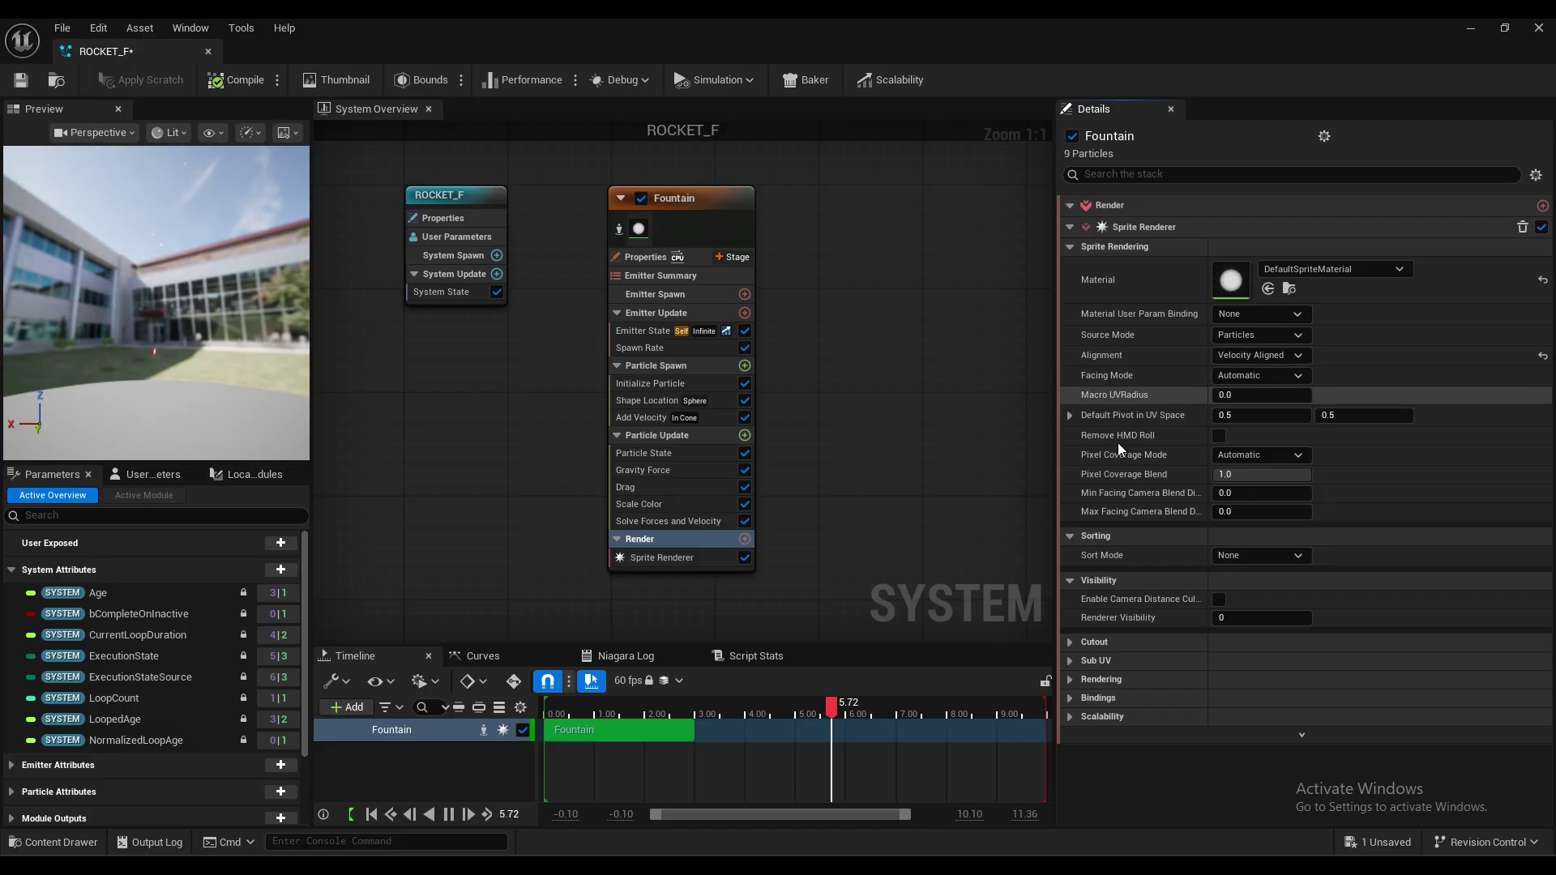
{"action": "left_click", "coordinate": [239, 82]}
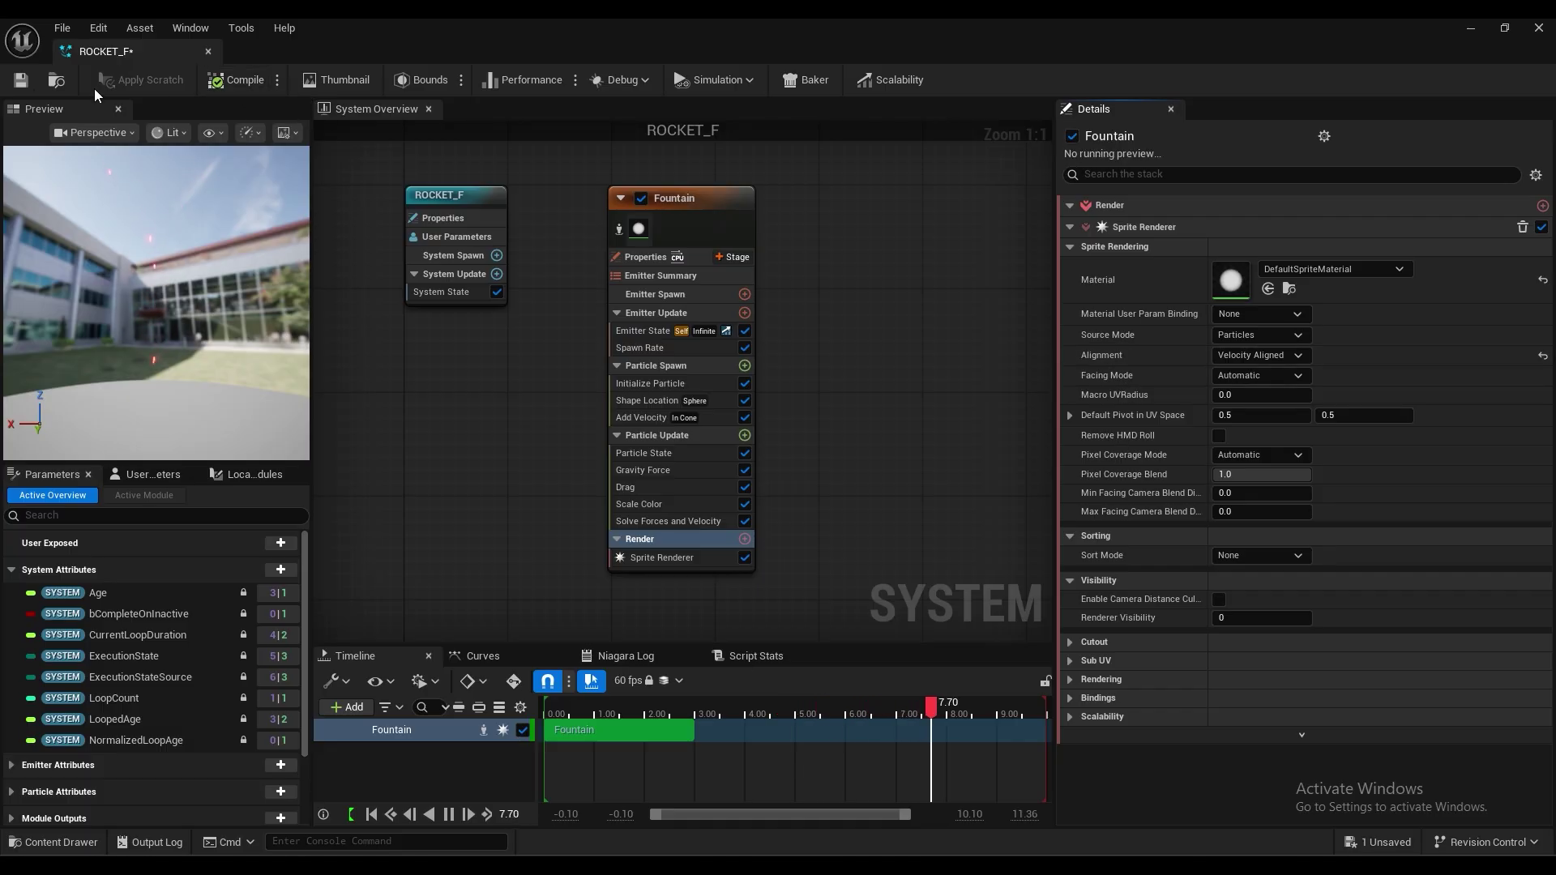
{"action": "left_click", "coordinate": [19, 88]}
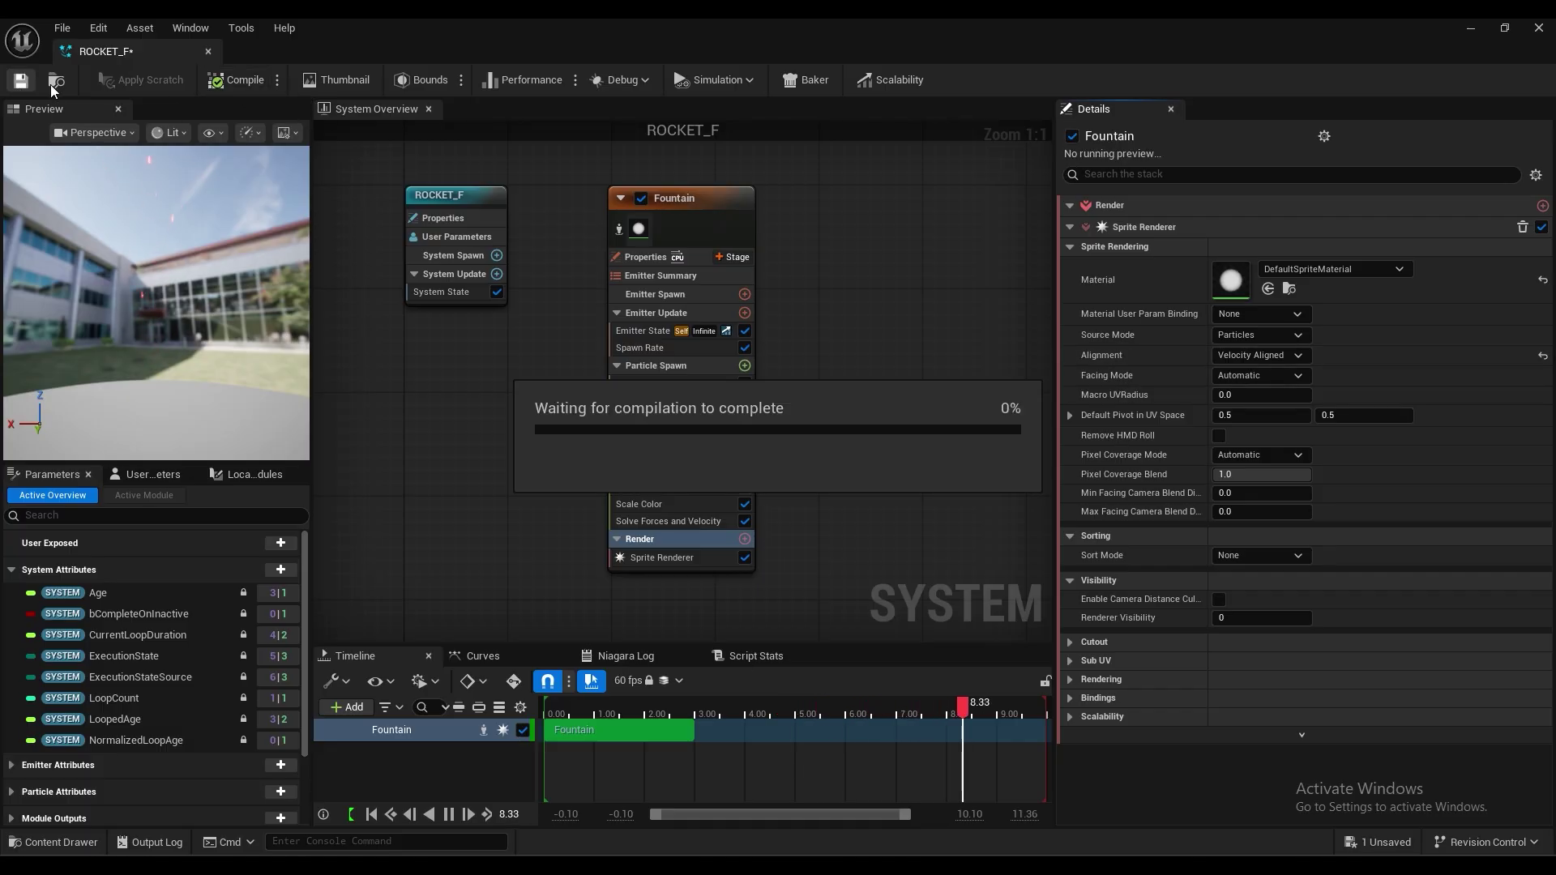
Step: Drag ROCKET_F from the Content Drawer into the level and lower it just above the floor
{"action": "left_click", "coordinate": [1480, 24]}
{"action": "left_click", "coordinate": [57, 838]}
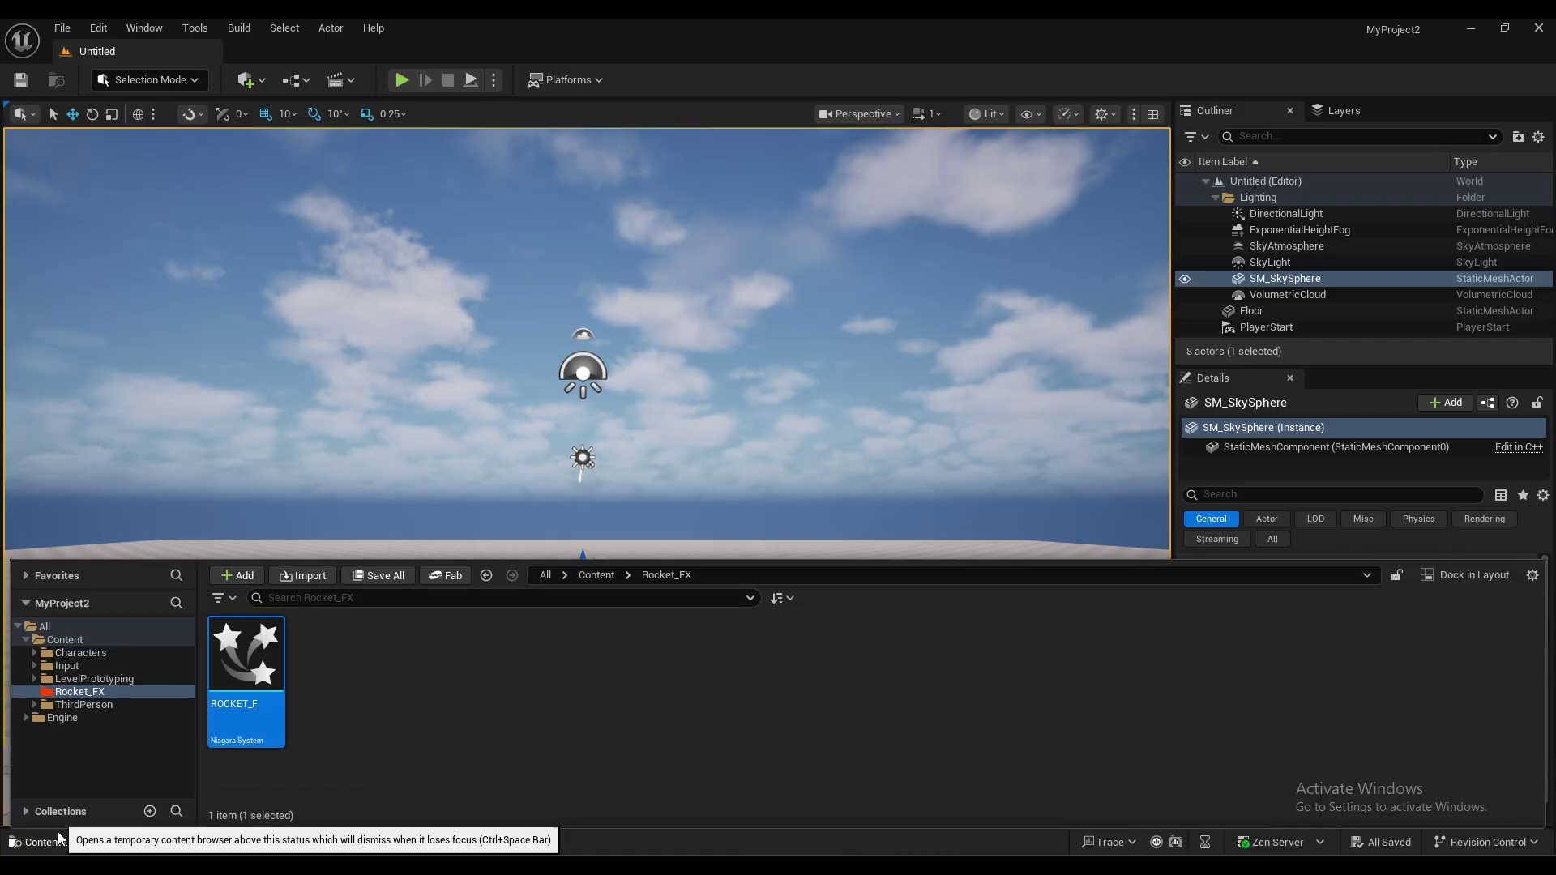
{"action": "left_click_drag", "start_coordinate": [231, 635], "coordinate": [478, 688]}
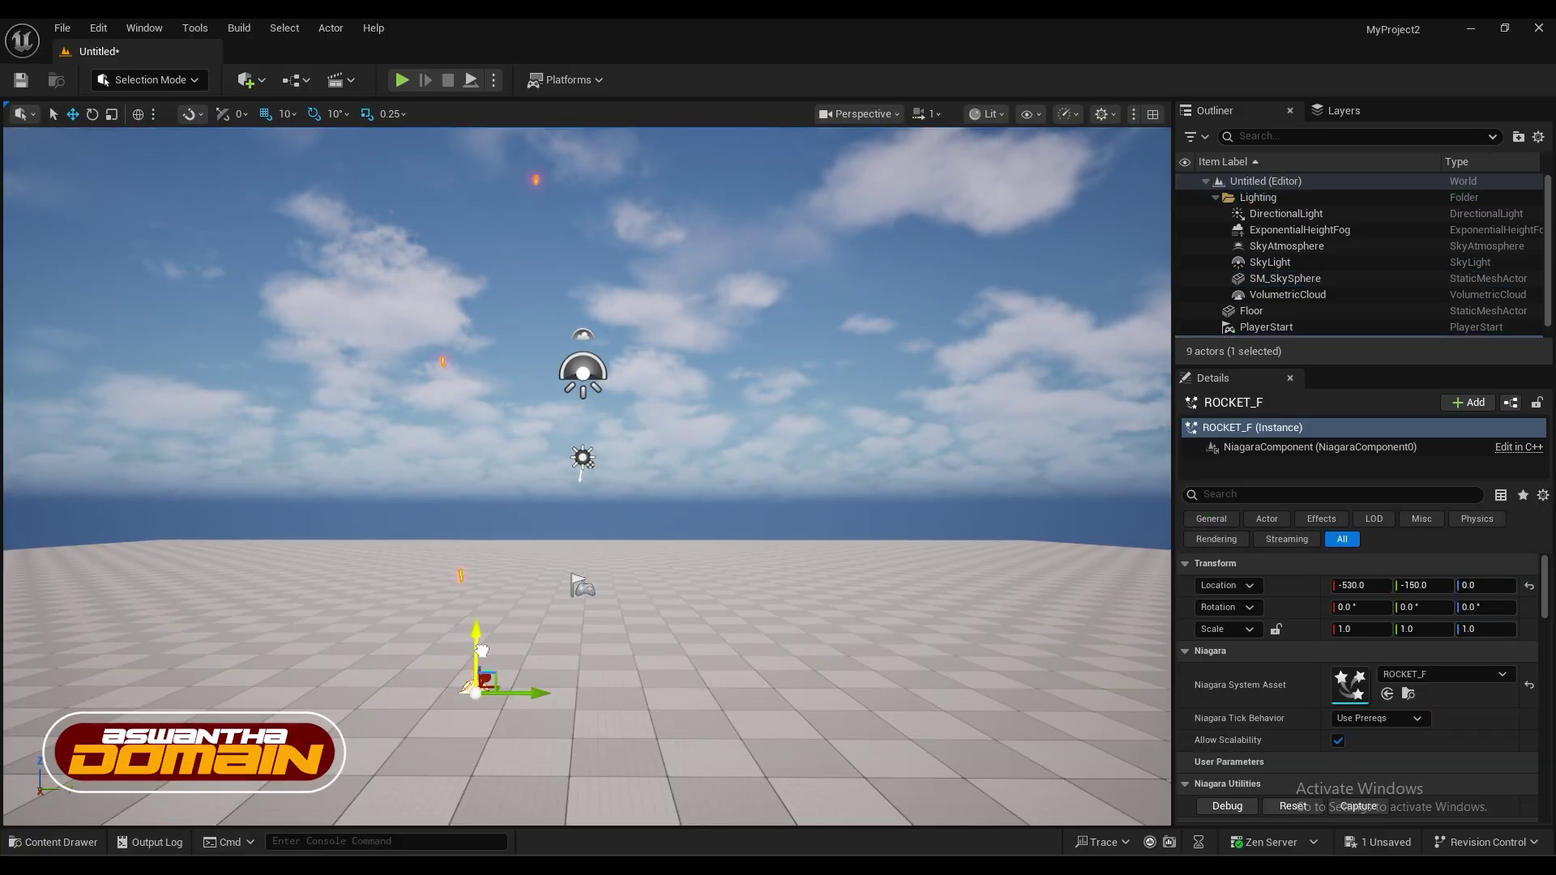
{"action": "left_click_drag", "start_coordinate": [484, 620], "coordinate": [475, 638]}
{"action": "left_click", "coordinate": [656, 459]}
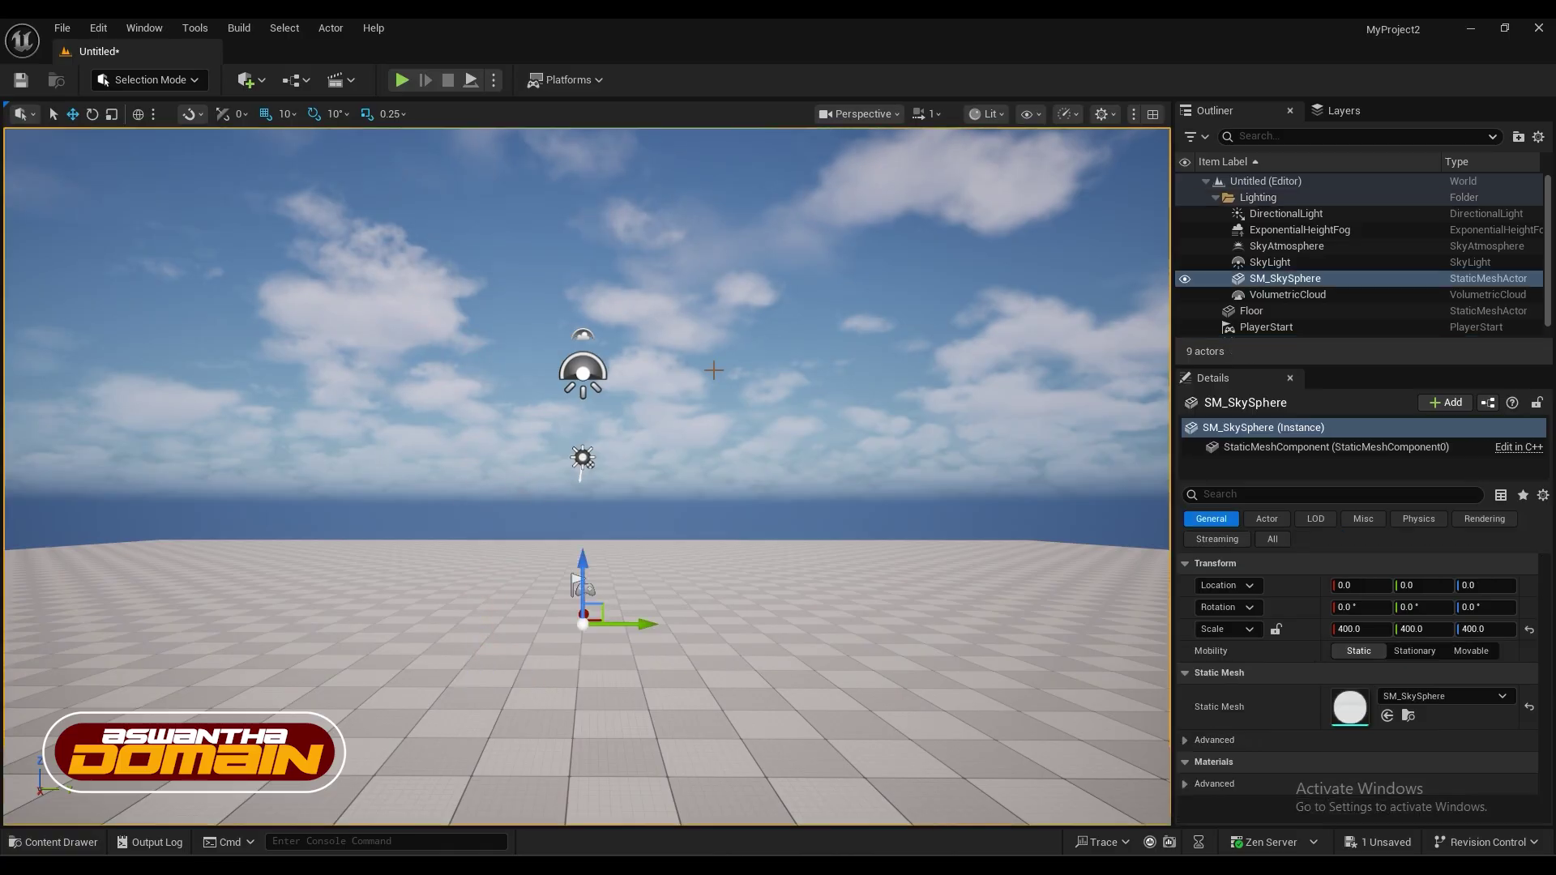
Step: Fly the camera back and pitch it to frame the pink streaks rising skyward
{"action": "scroll", "coordinate": [660, 379], "scroll_direction": "down", "scroll_amount": 2}
{"action": "scroll", "coordinate": [661, 378], "scroll_direction": "down", "scroll_amount": 3}
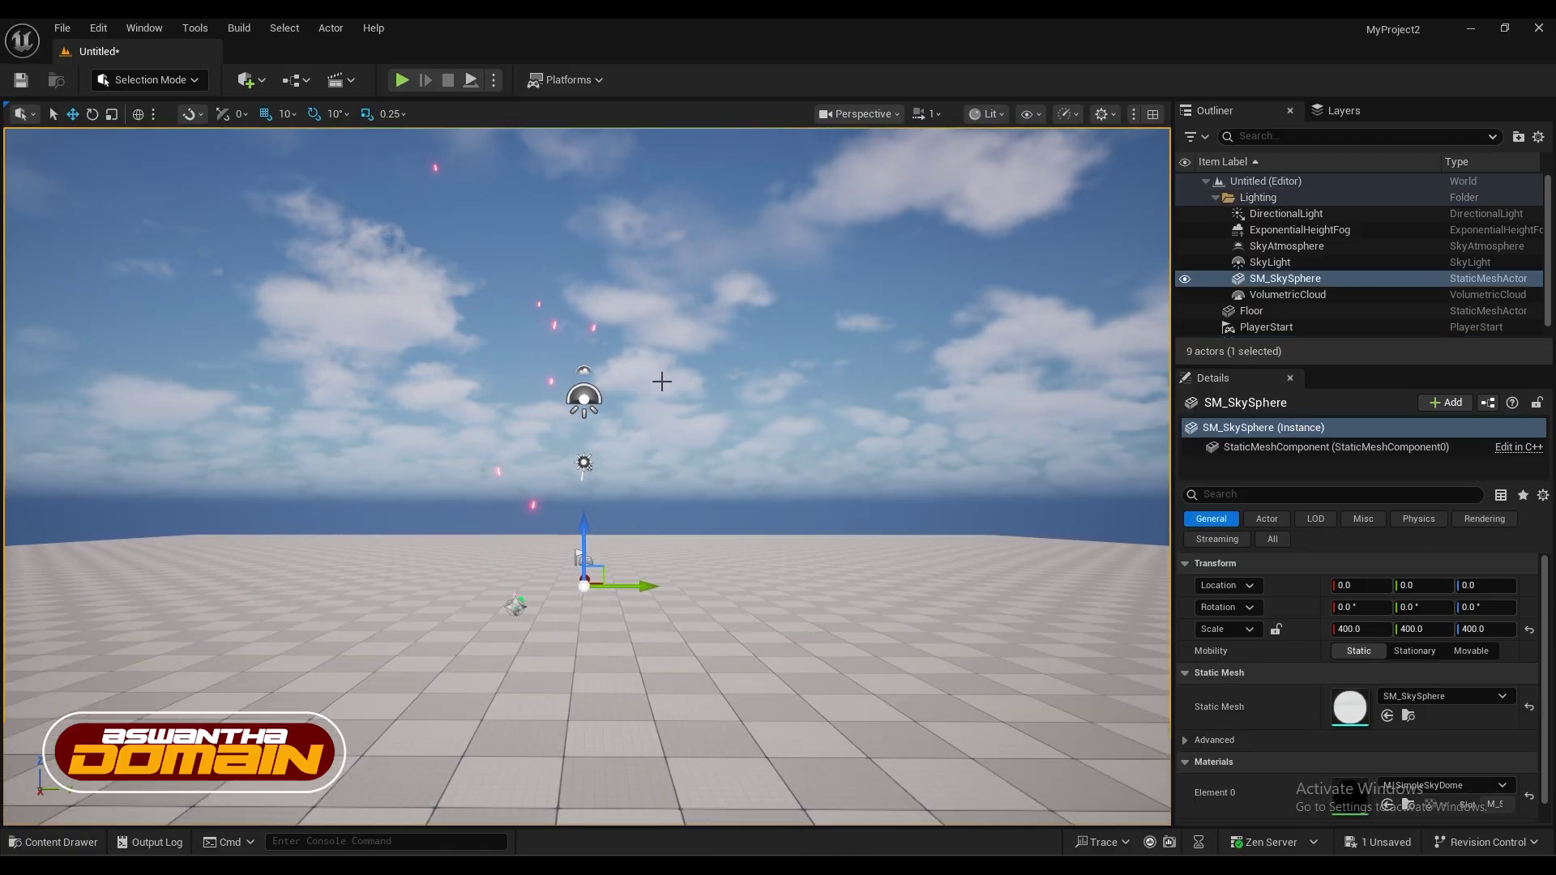
{"action": "key", "text": "e"}
{"action": "right_click_drag", "start_coordinate": [660, 379], "coordinate": [675, 379]}
{"action": "key", "text": "a"}
{"action": "right_click_drag", "start_coordinate": [636, 453], "coordinate": [649, 424]}
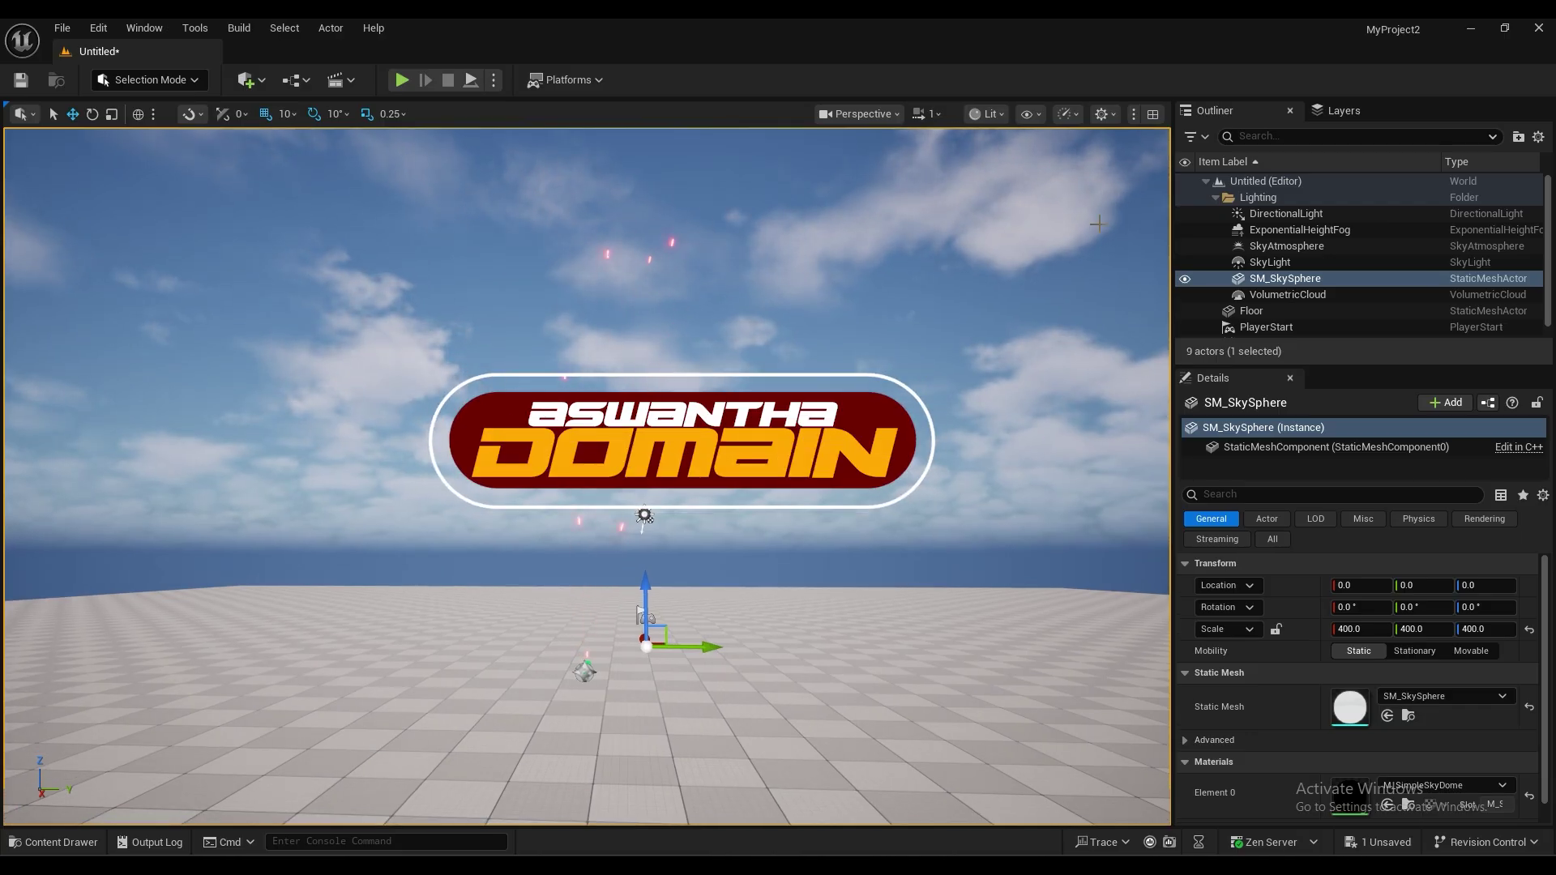
Step: Select the DirectionalLight and retype its Intensity value in Details to dim the scene
{"action": "left_click", "coordinate": [1299, 216]}
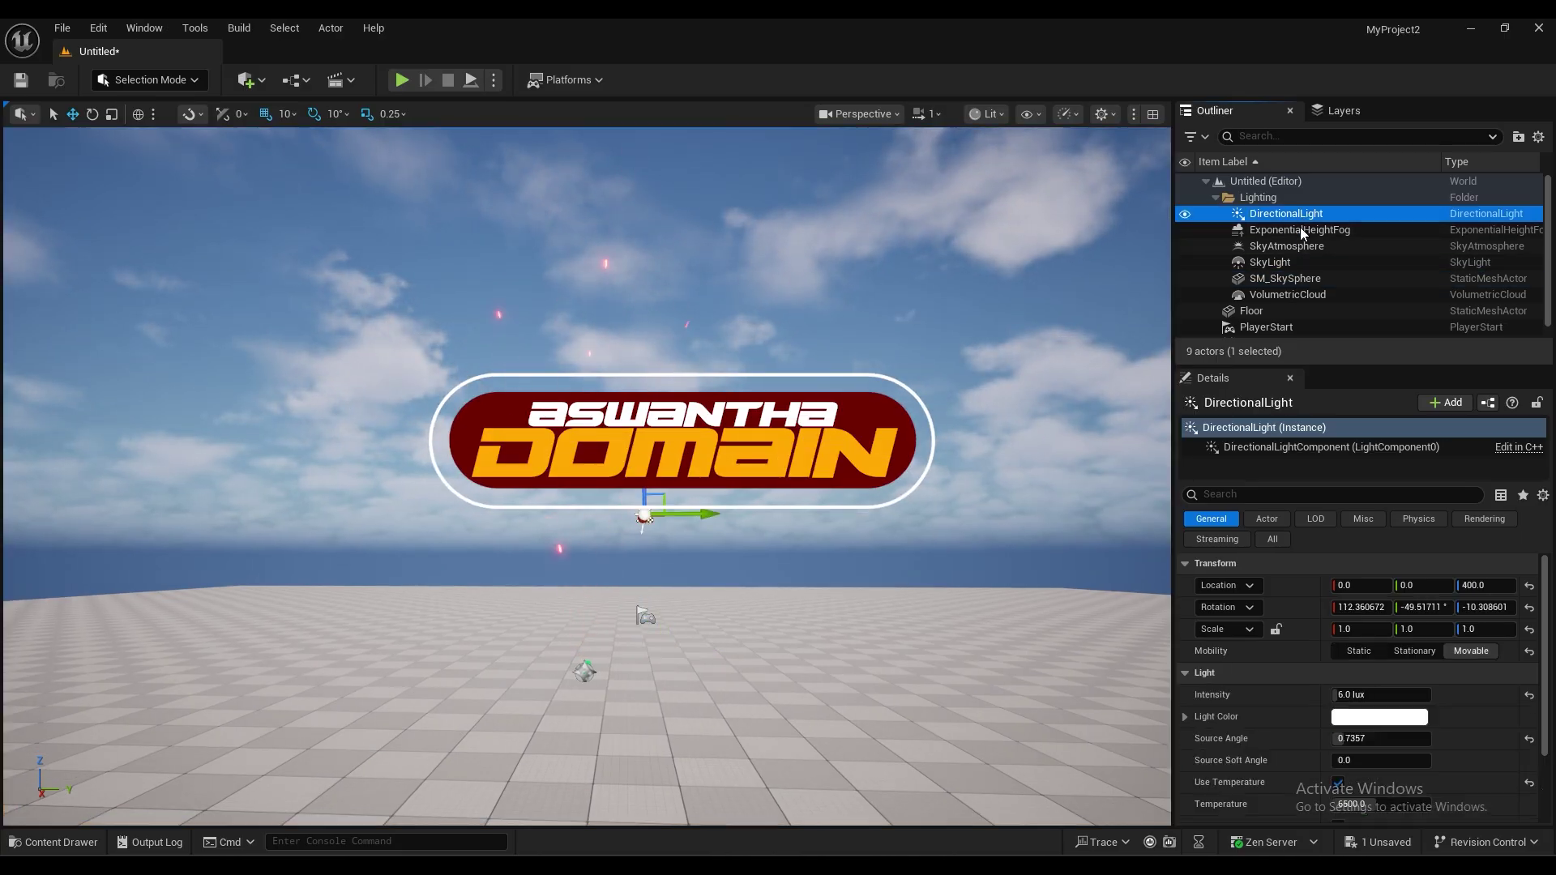
{"action": "left_click", "coordinate": [1362, 695]}
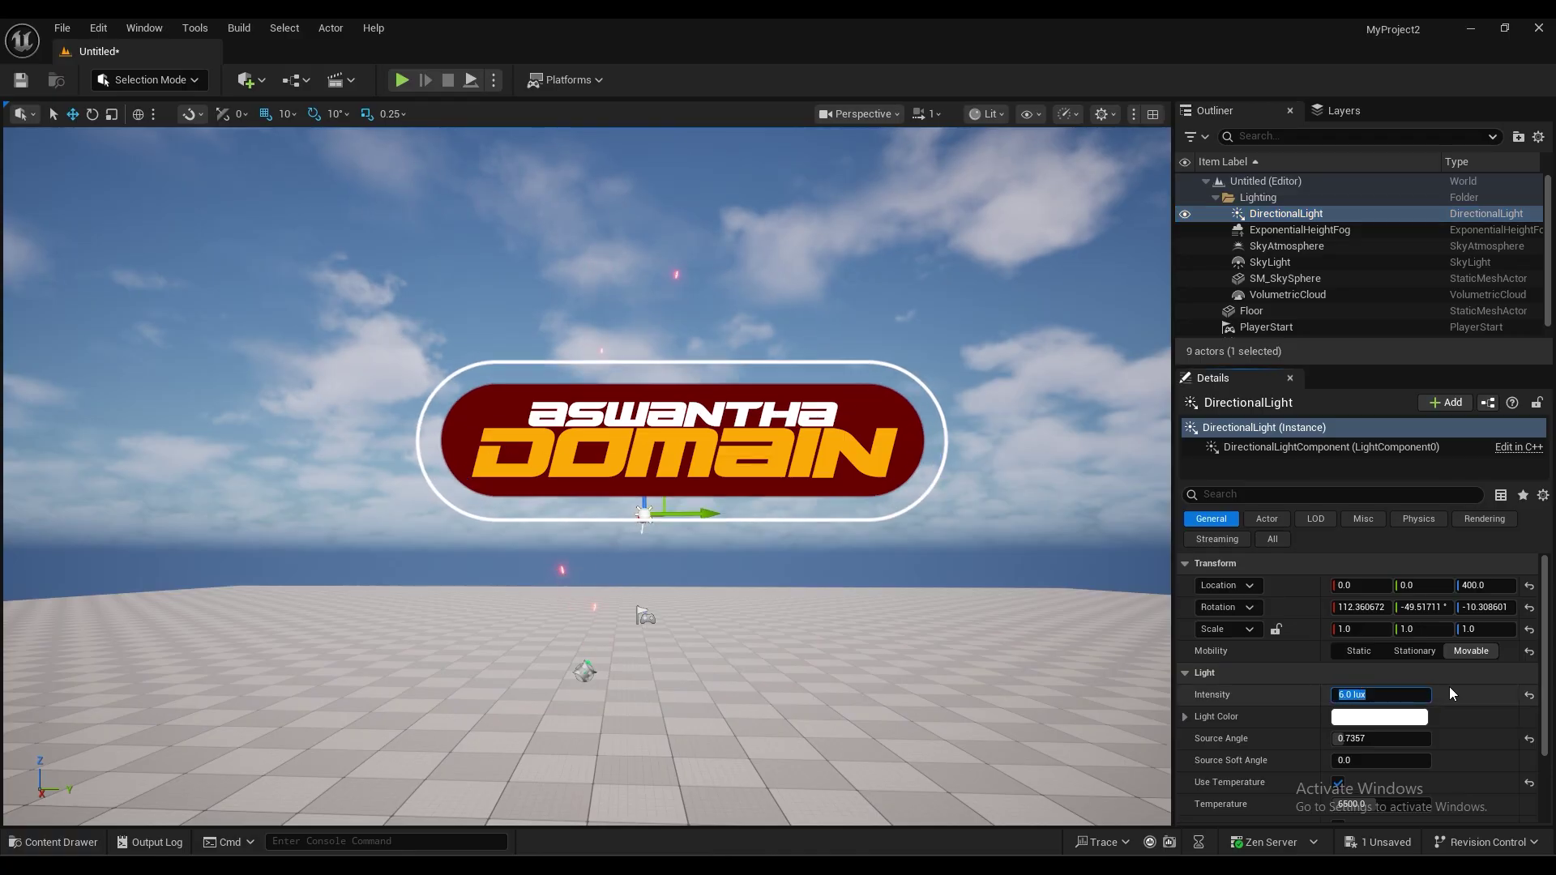
{"action": "type", "text": "3"}
{"action": "key", "text": "BackSpace"}
{"action": "type", "text": "2"}
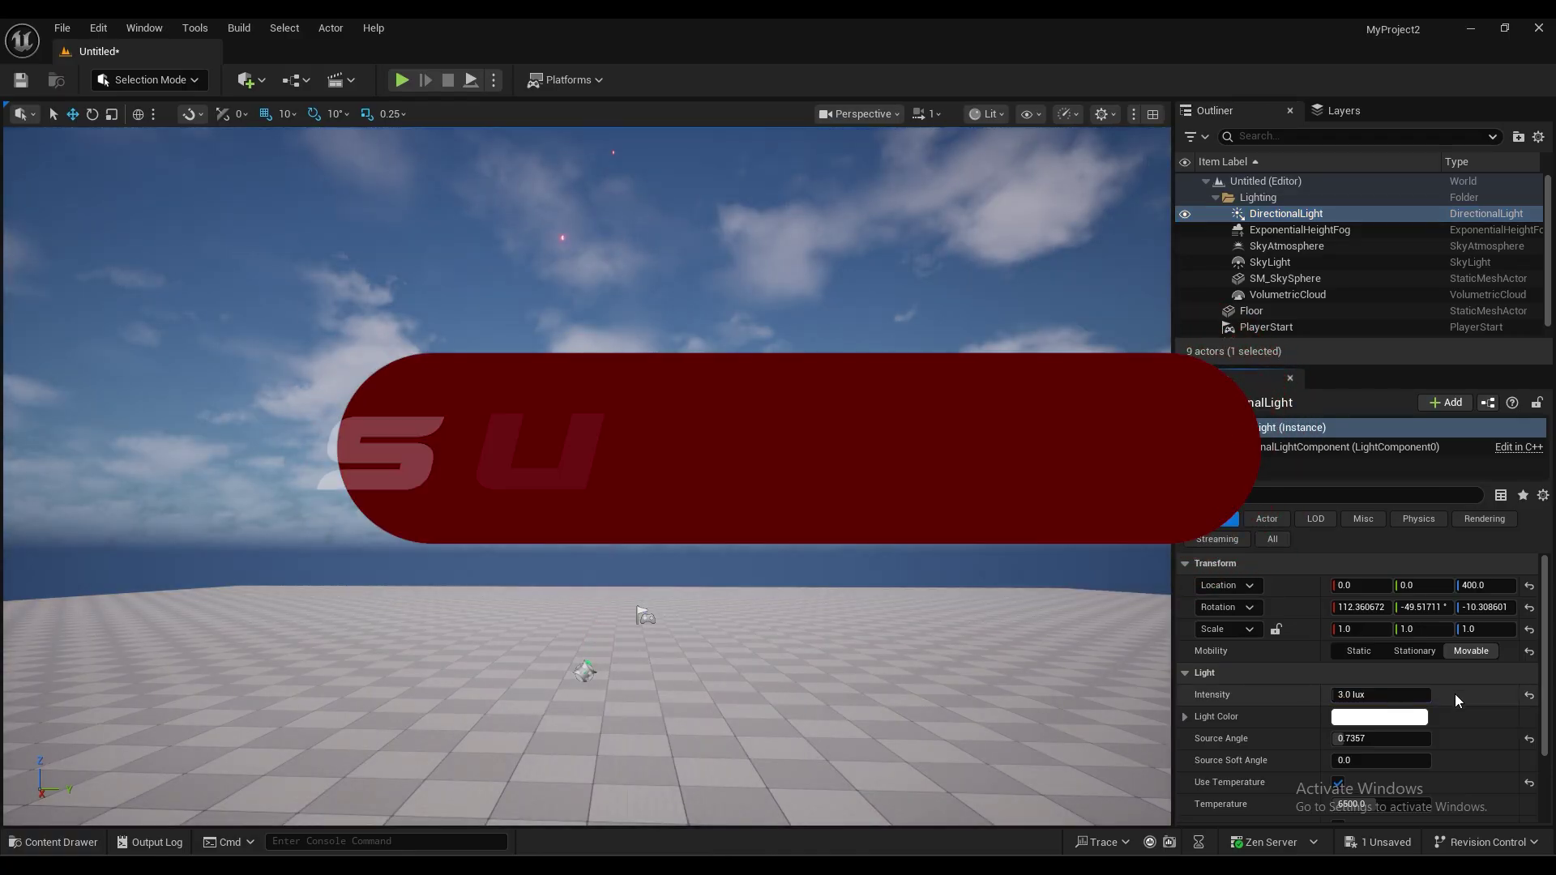